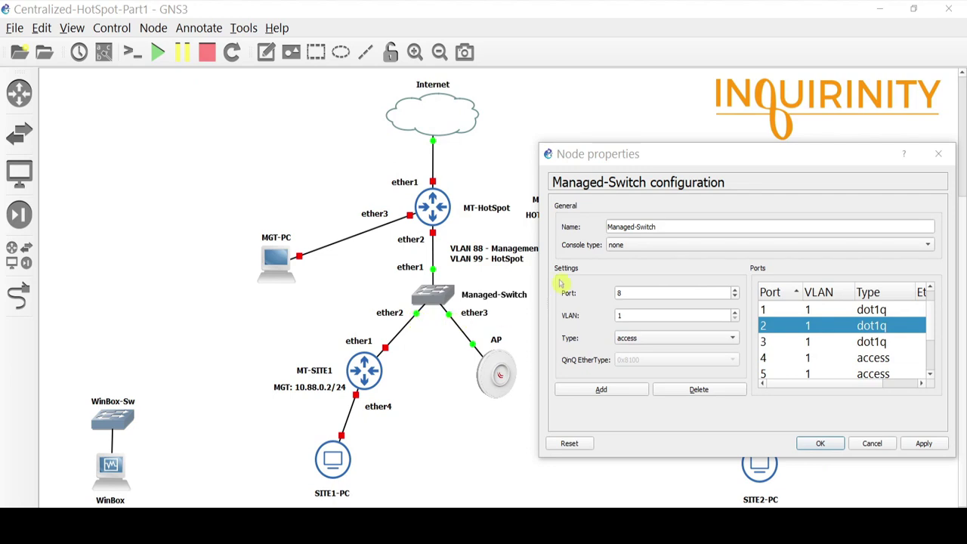
Close the Managed-Switch node properties dialog in GNS3
key(Escape)
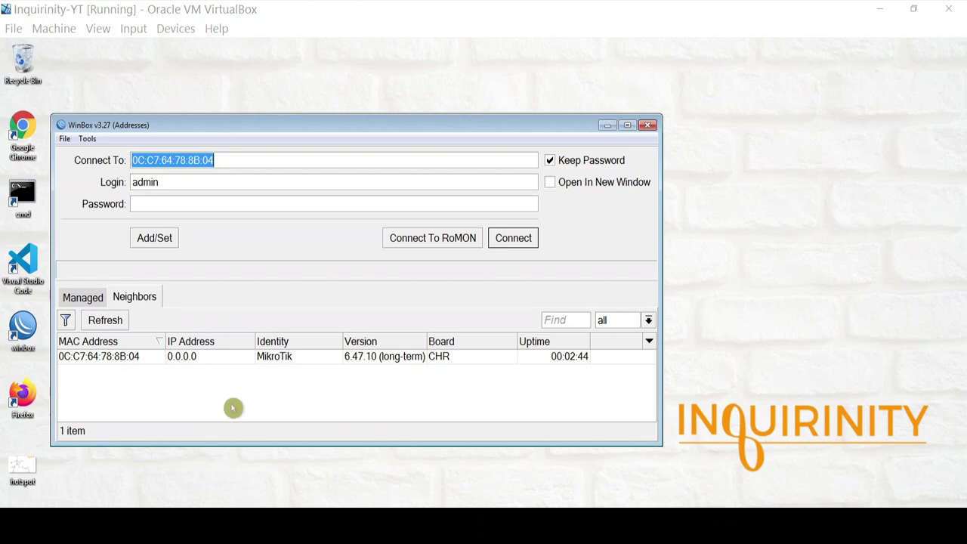
Open the hotspot diagram for reference, then connect WinBox to the discovered MikroTik CHR router
double_click(22, 468)
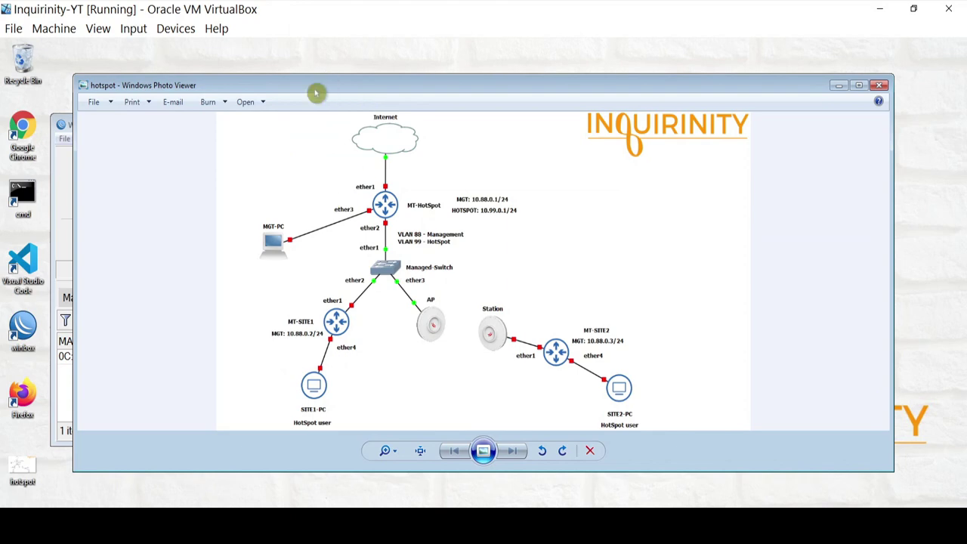
drag(316, 92, 453, 114)
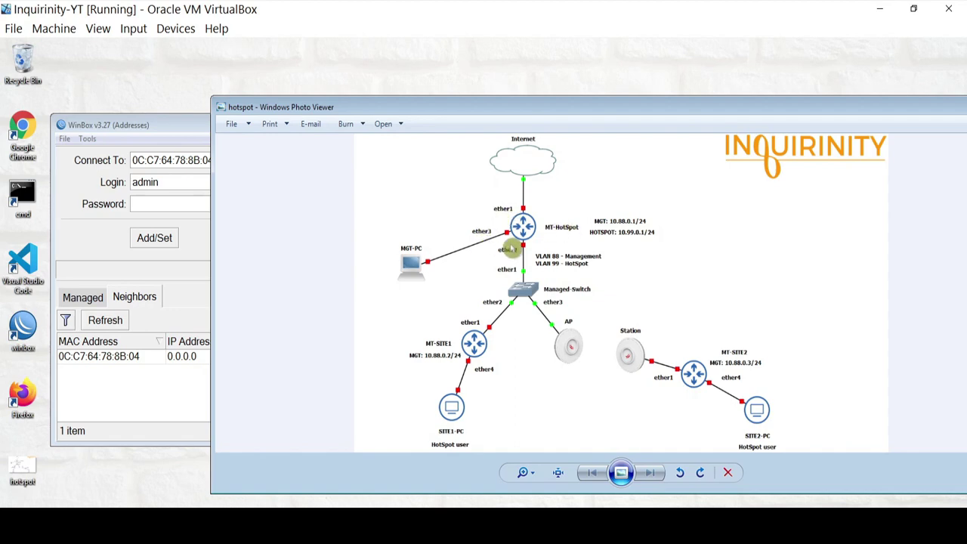
click(117, 365)
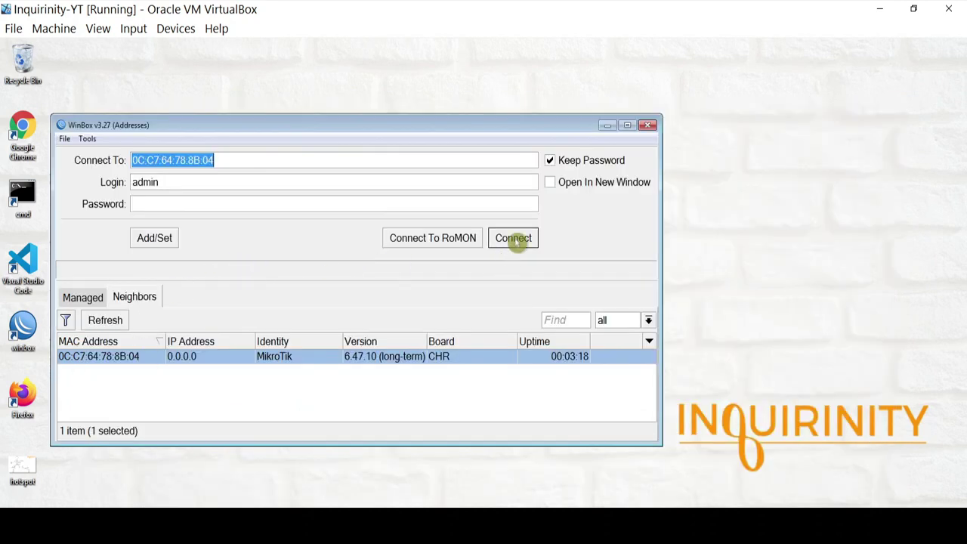
click(521, 243)
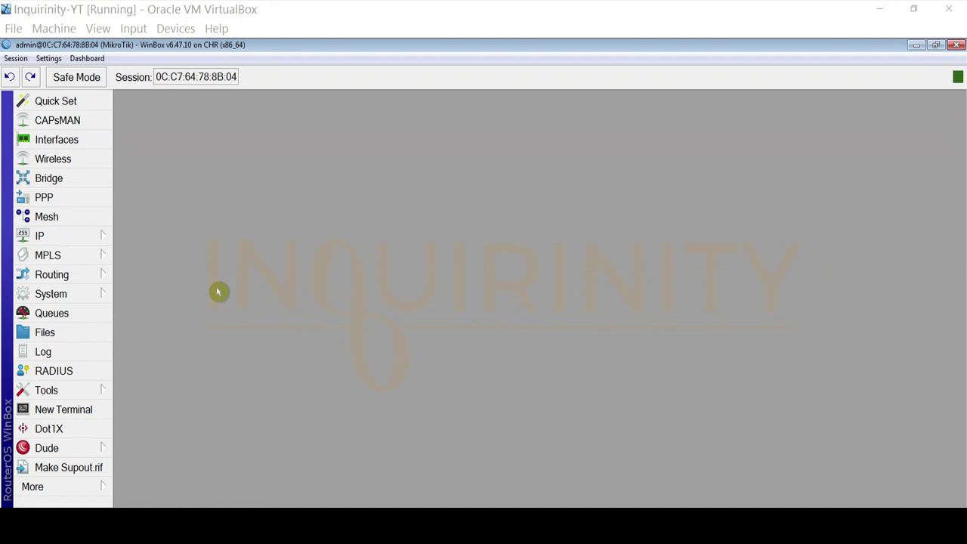
Close the diagram viewer and set the router's system identity to MT-Hotspot
click(145, 523)
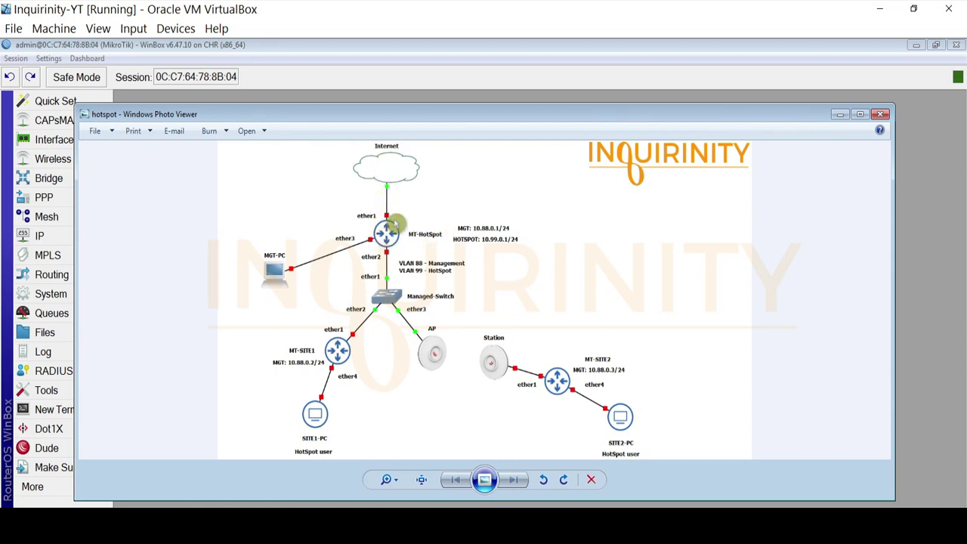
click(881, 114)
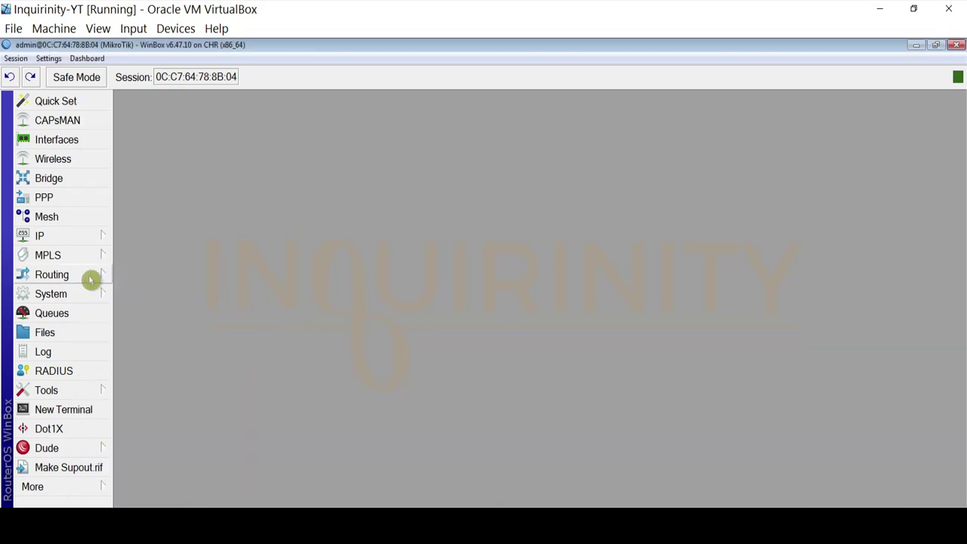
click(68, 294)
click(177, 185)
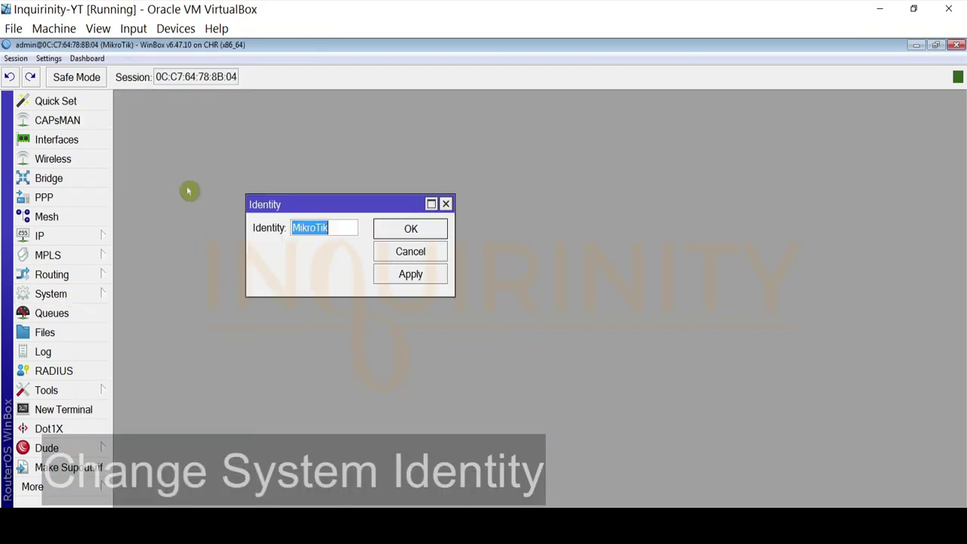
text(MT)
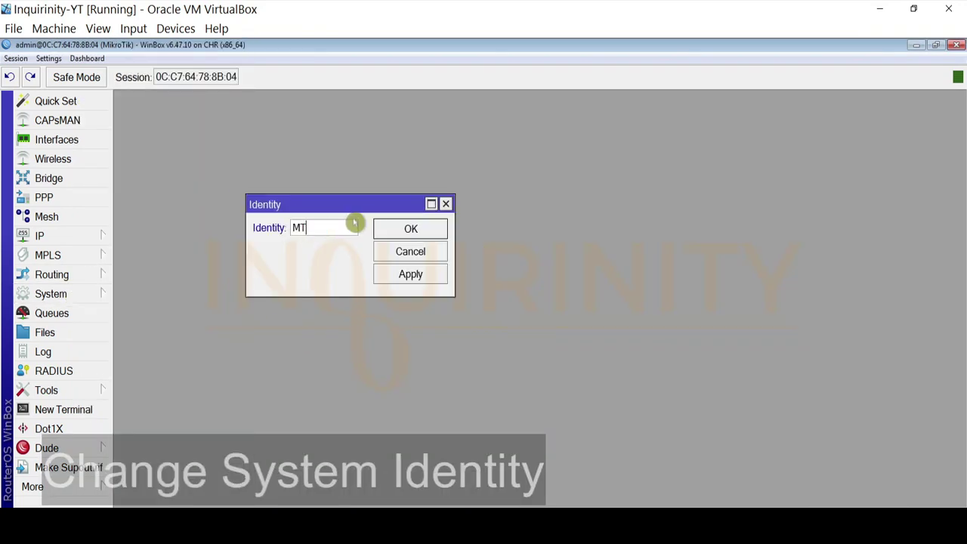
text(-Hotspot)
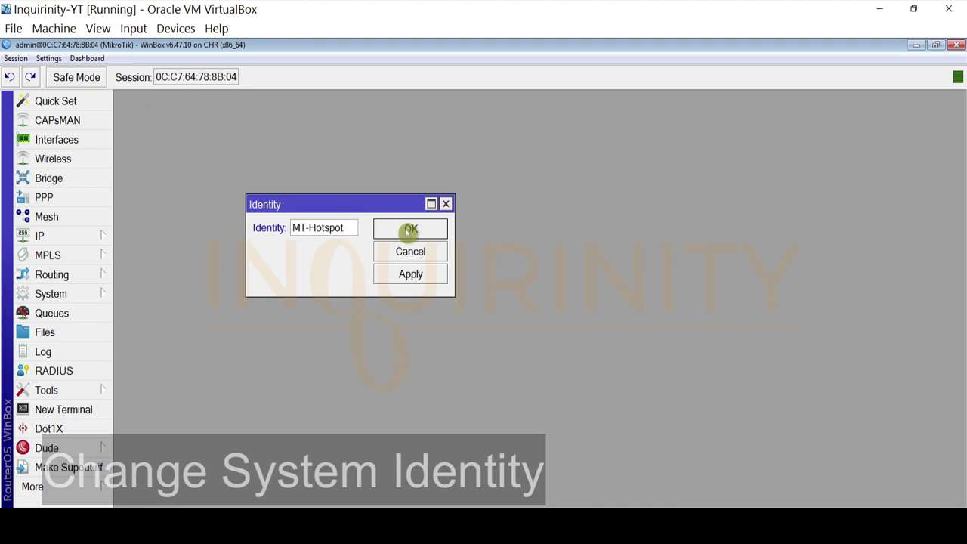
click(410, 228)
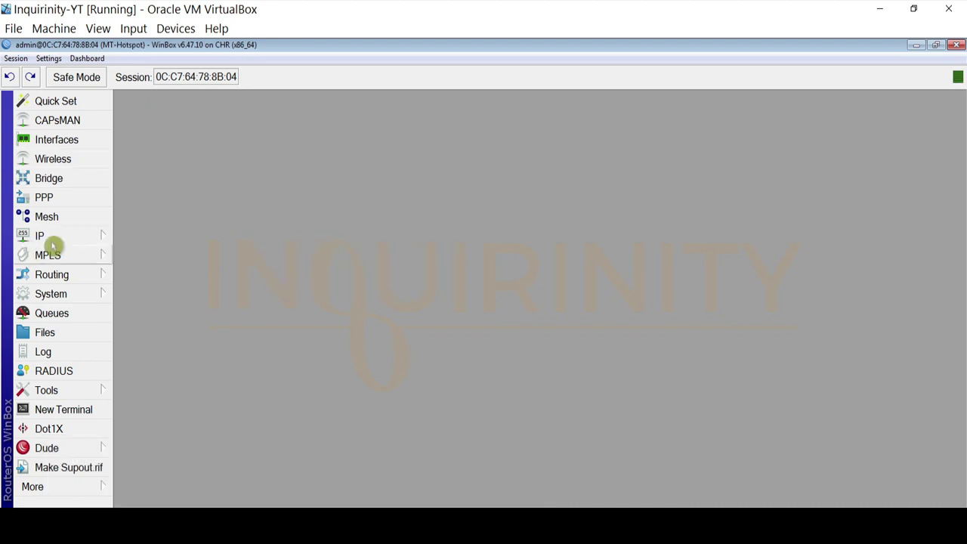
Add the comment 'To Internet' to interface ether1
click(67, 141)
click(180, 183)
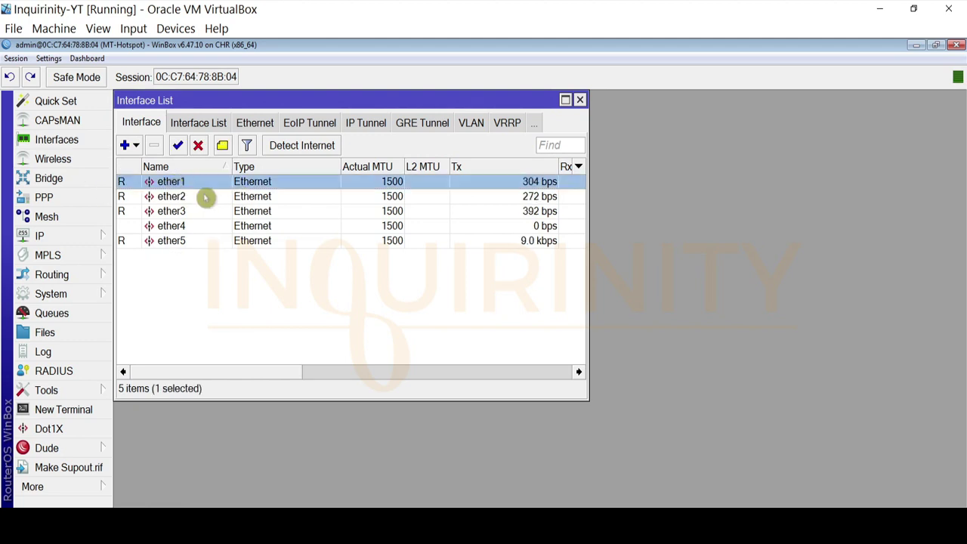
double_click(179, 185)
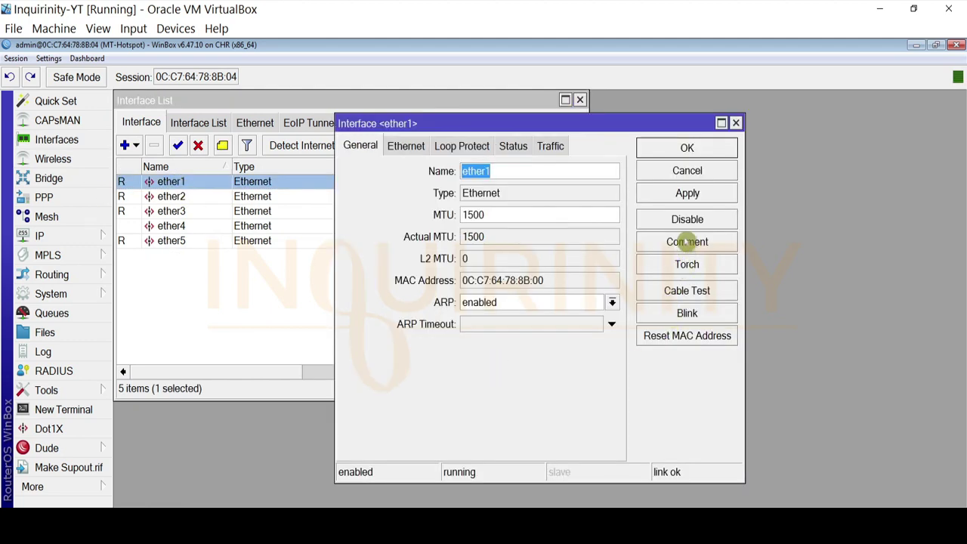
click(687, 242)
text(To I)
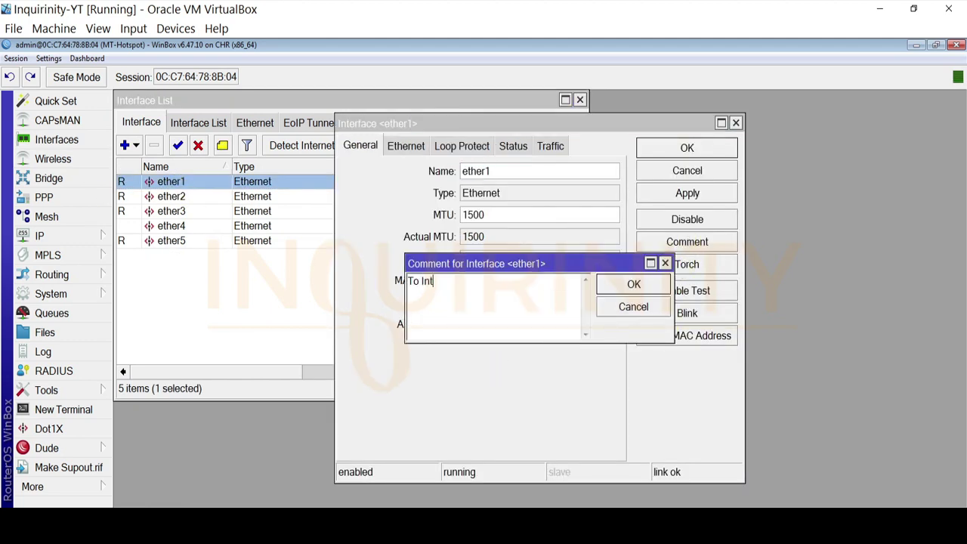
text(nternet)
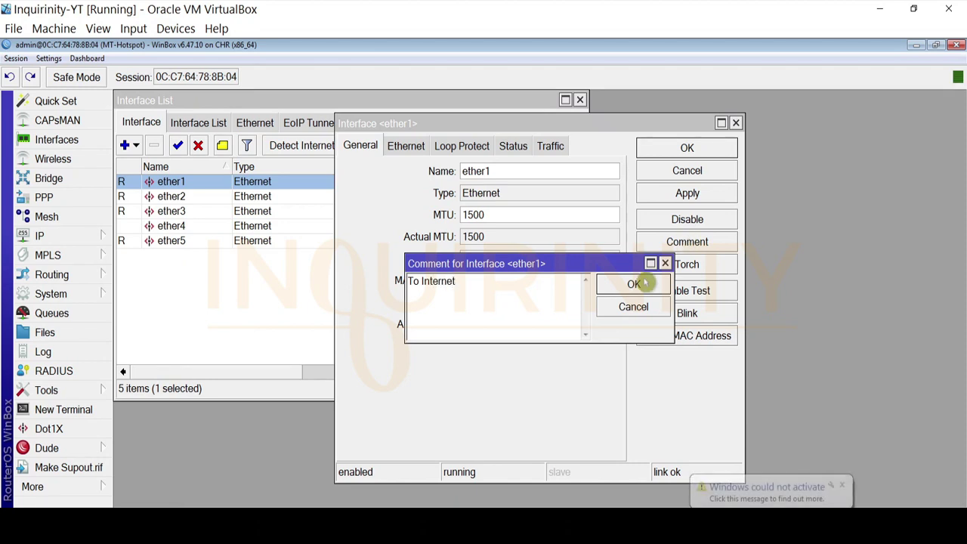
click(634, 284)
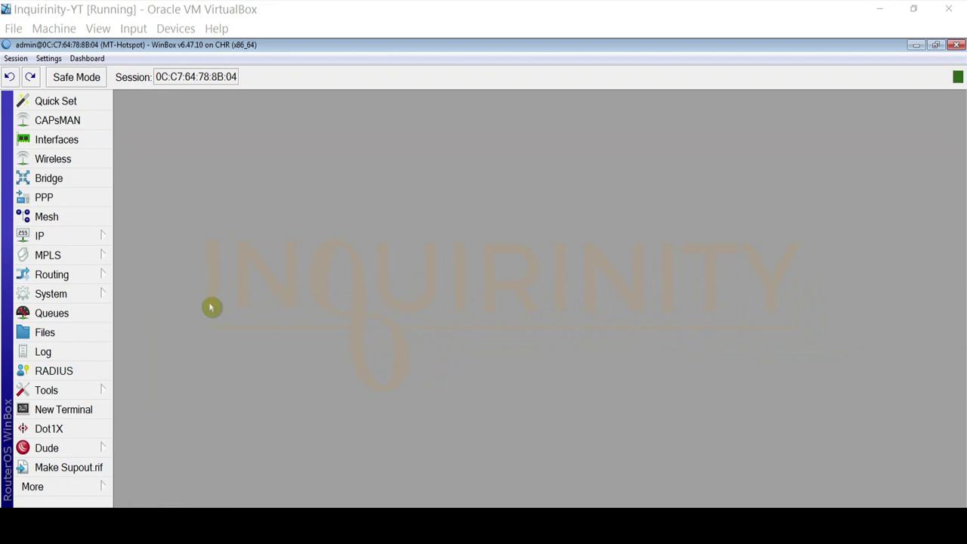
click(219, 519)
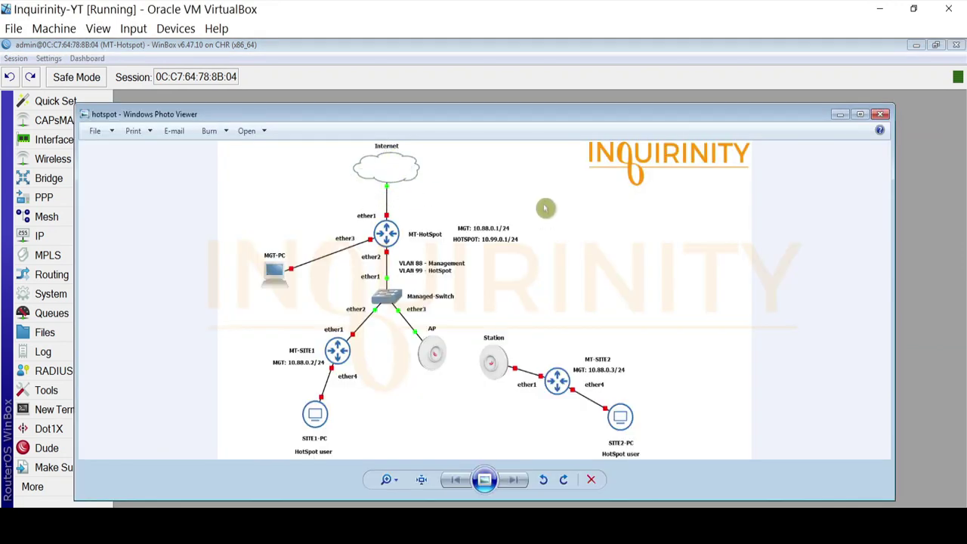
click(839, 114)
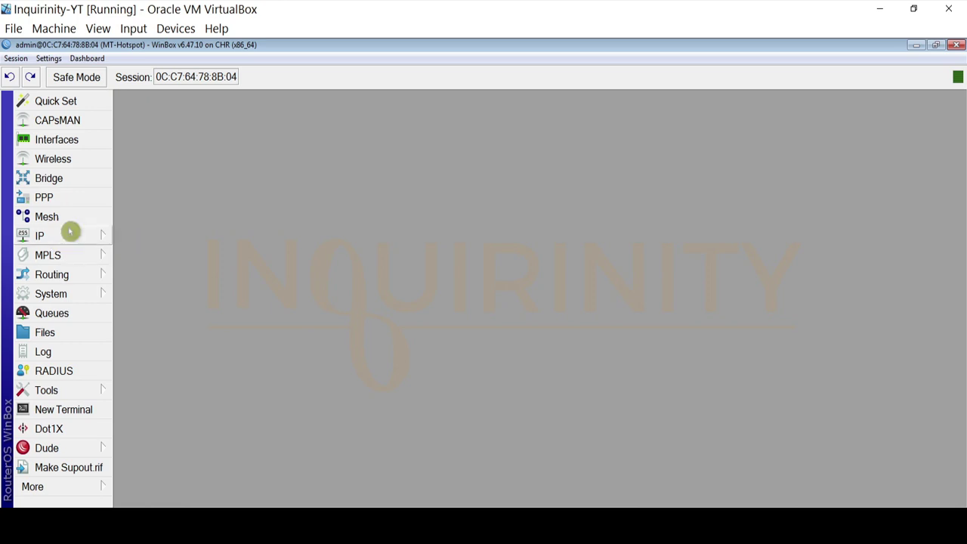
click(71, 237)
click(182, 127)
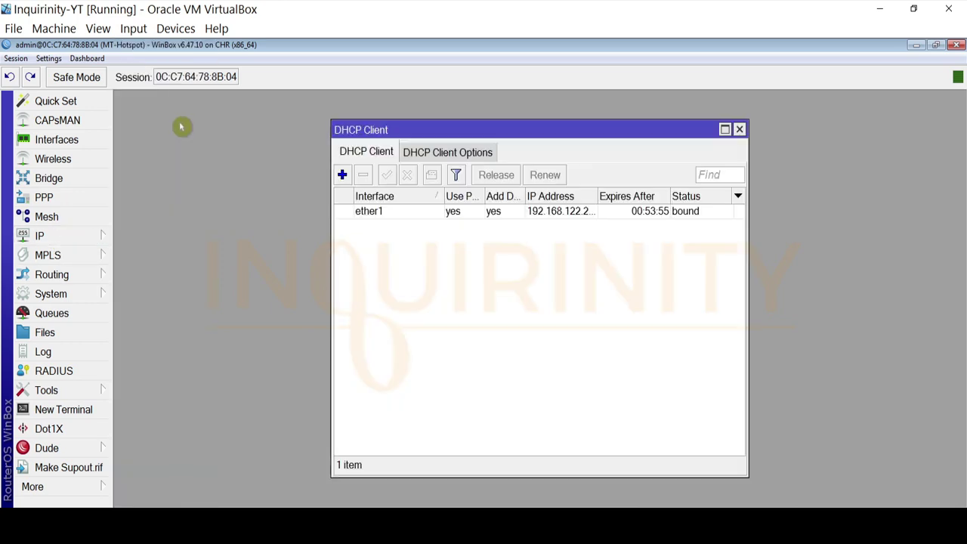
click(353, 212)
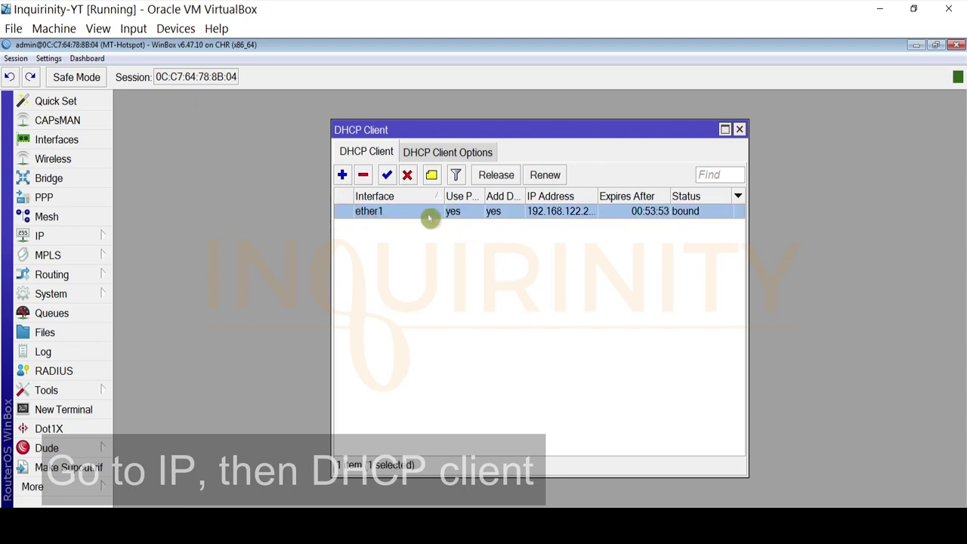
drag(525, 196, 558, 196)
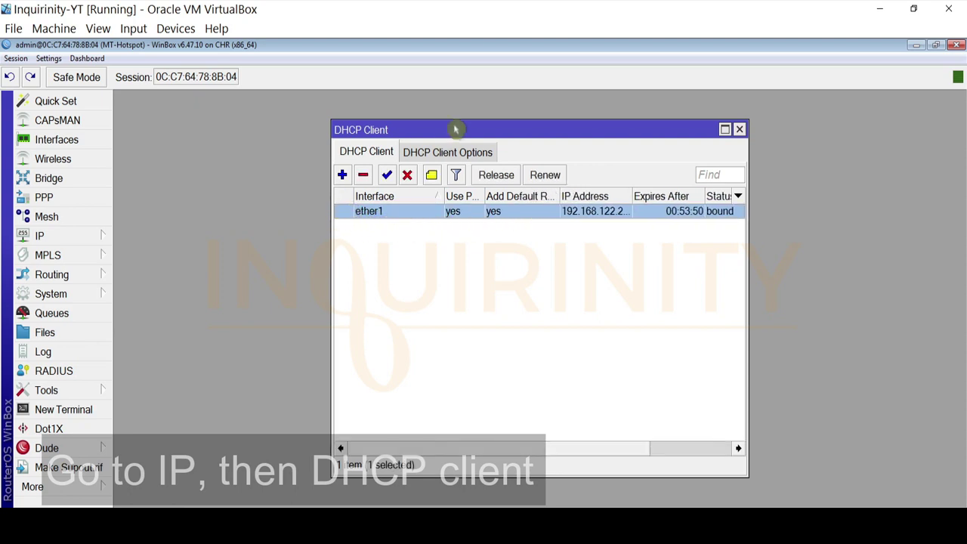
drag(456, 130, 281, 136)
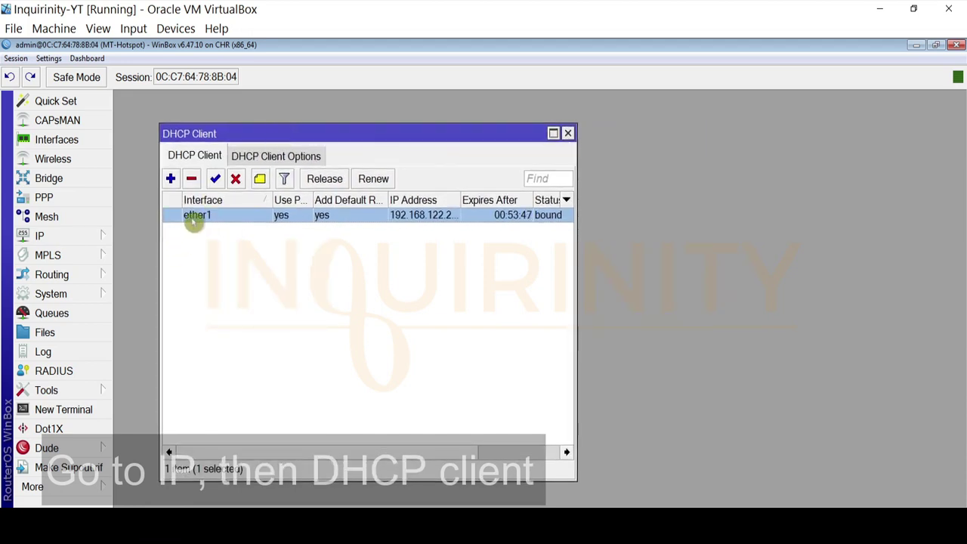
click(171, 179)
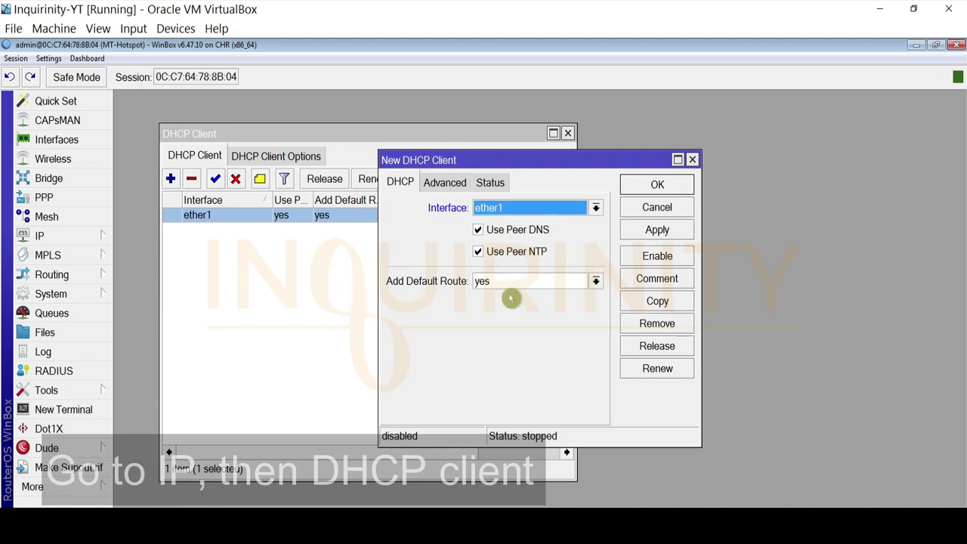
click(30, 236)
click(168, 340)
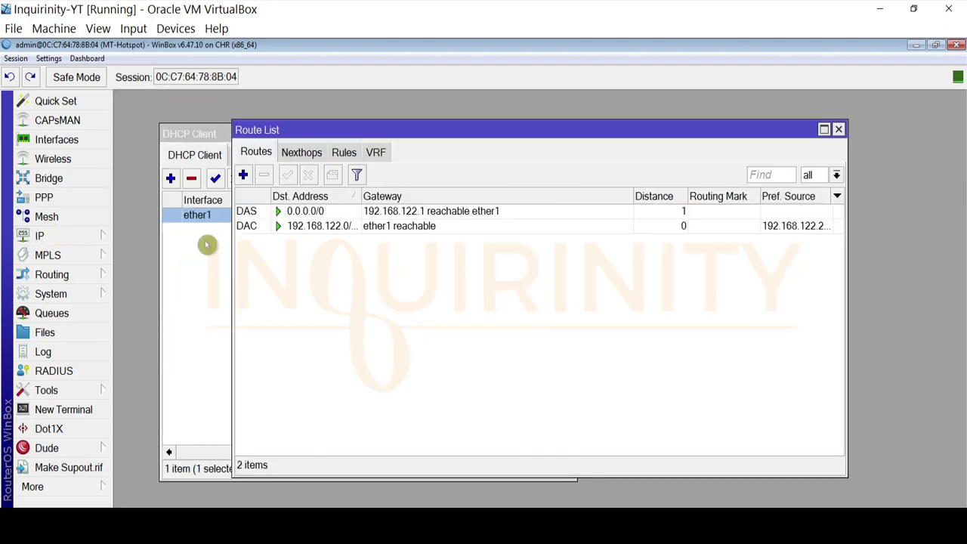
click(839, 130)
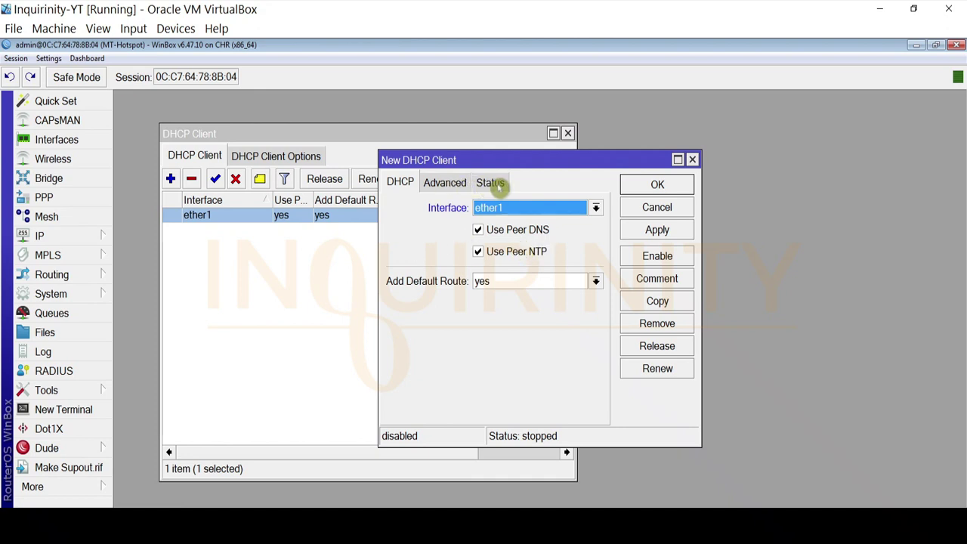
click(492, 184)
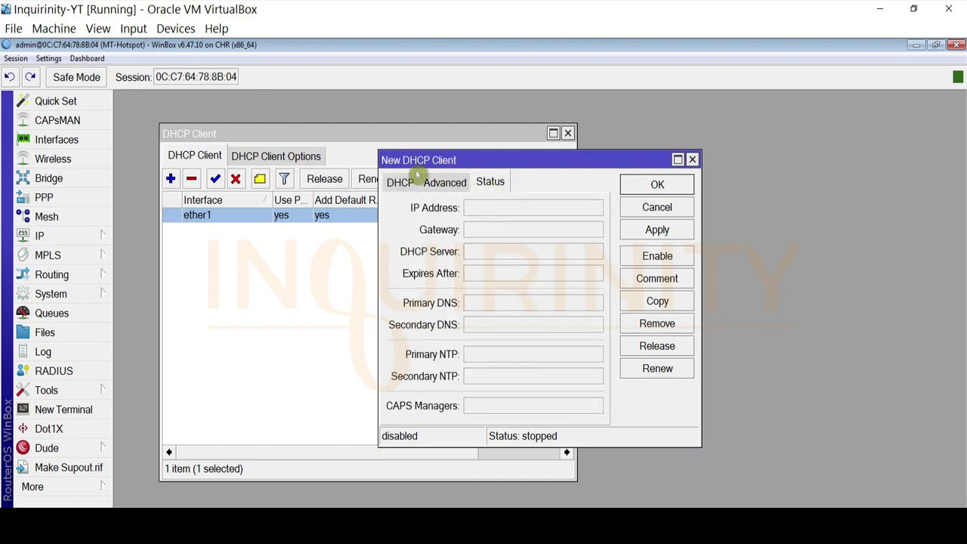
click(439, 186)
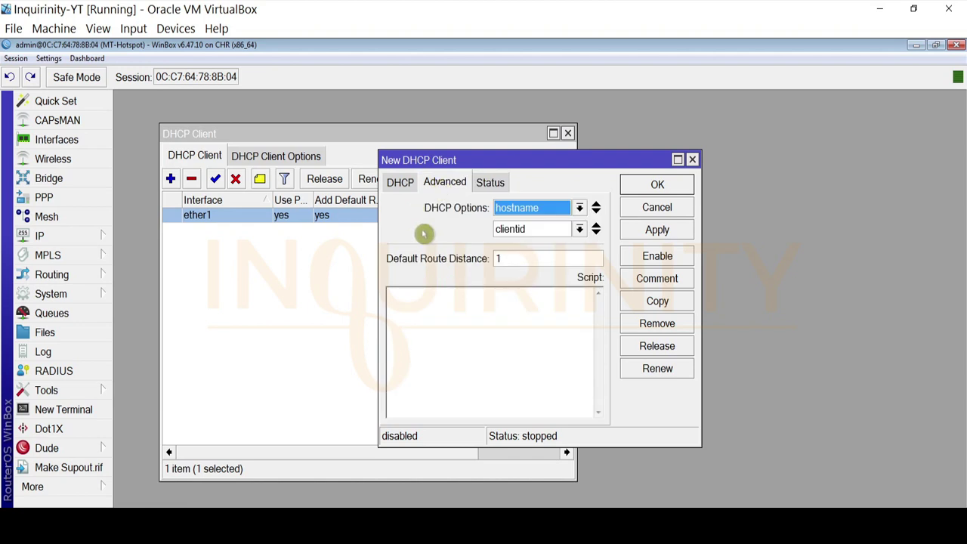
click(402, 182)
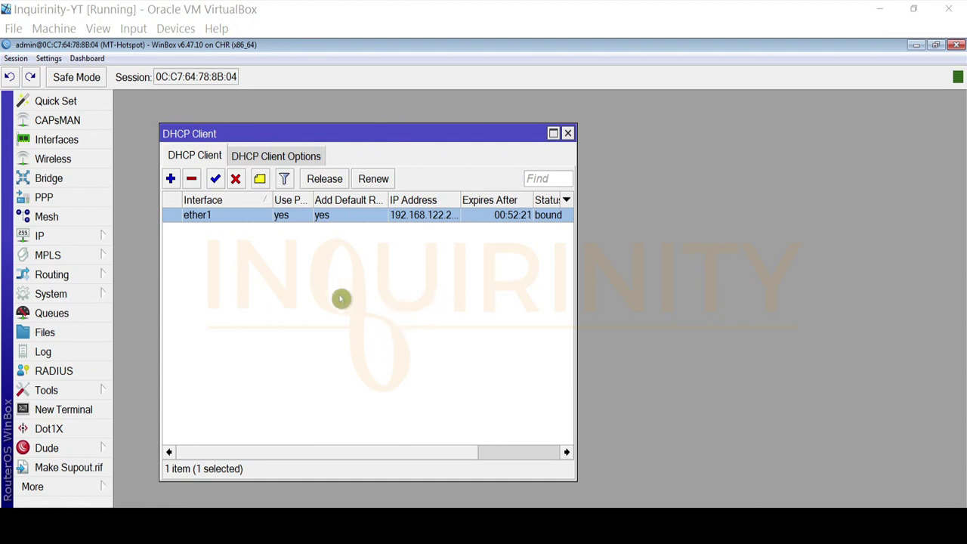
click(567, 133)
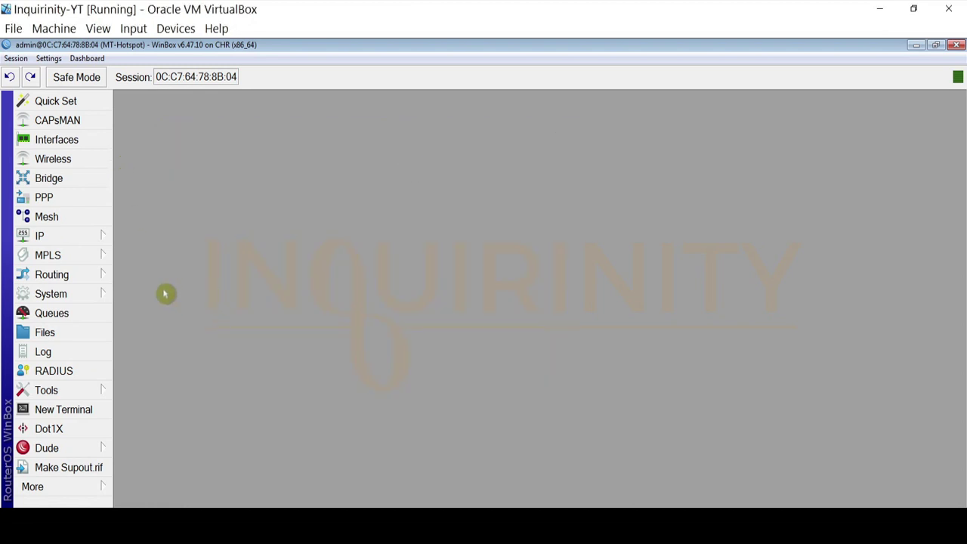
Ping 8.8.8.8 and then 9.9.9.9 from the router's Ping tool
click(56, 390)
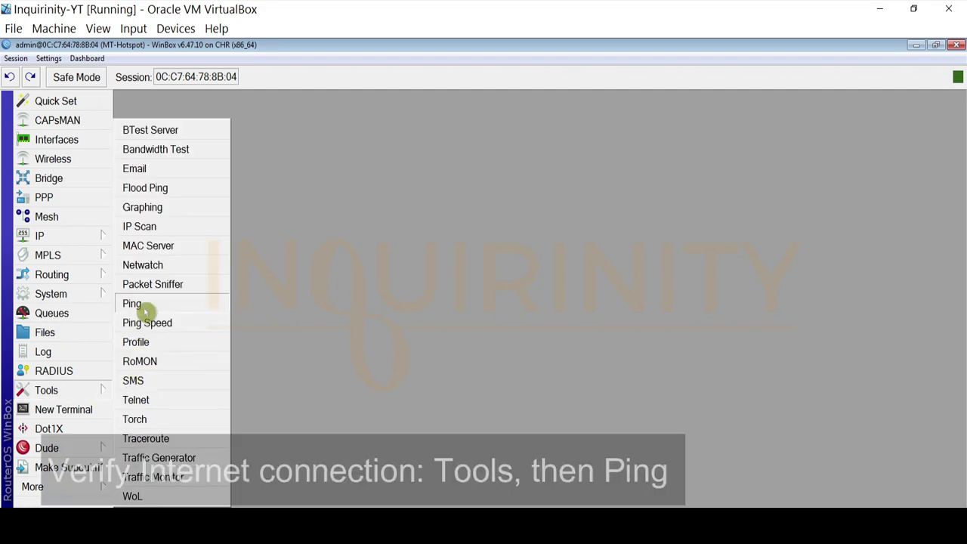
click(144, 310)
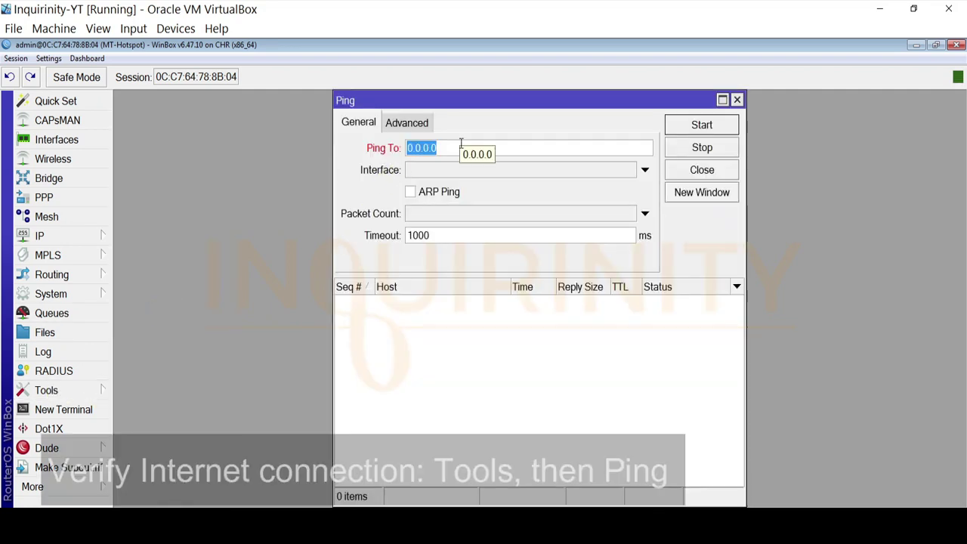
text(8.8.8.8)
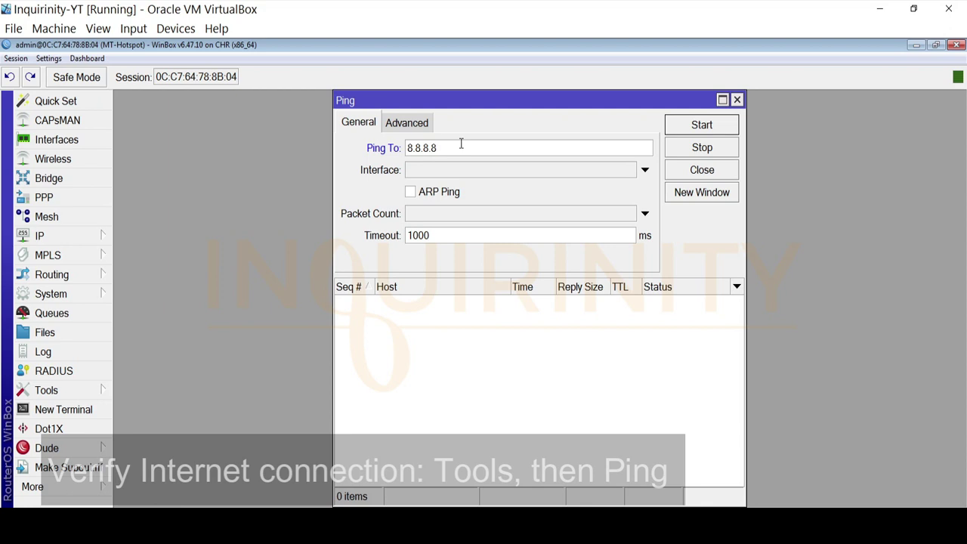
click(696, 125)
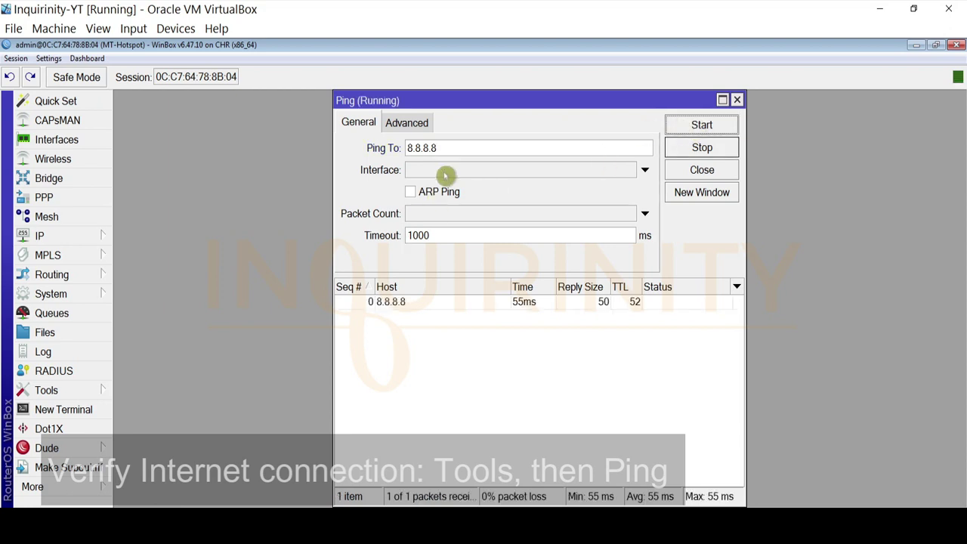
double_click(445, 148)
text(9.9.9)
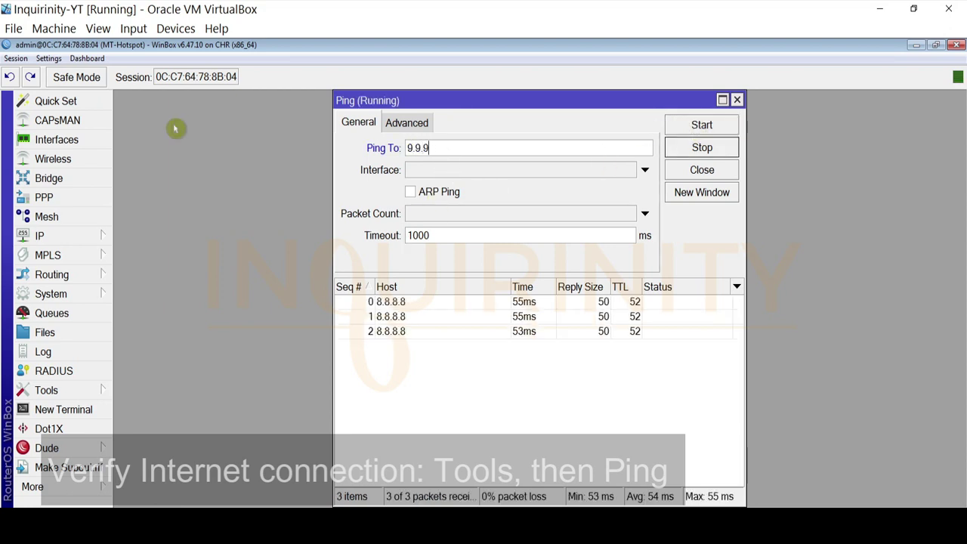
text(.9)
click(699, 126)
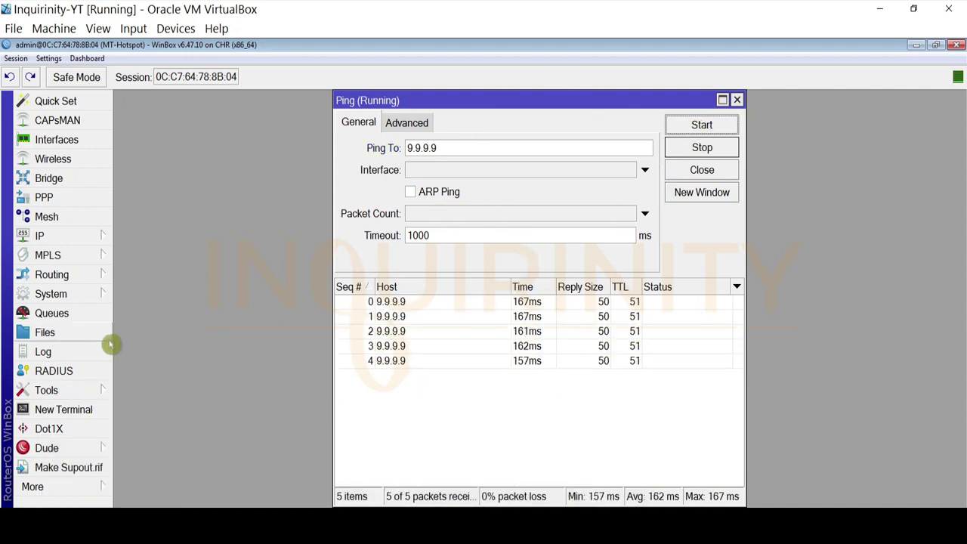
click(104, 236)
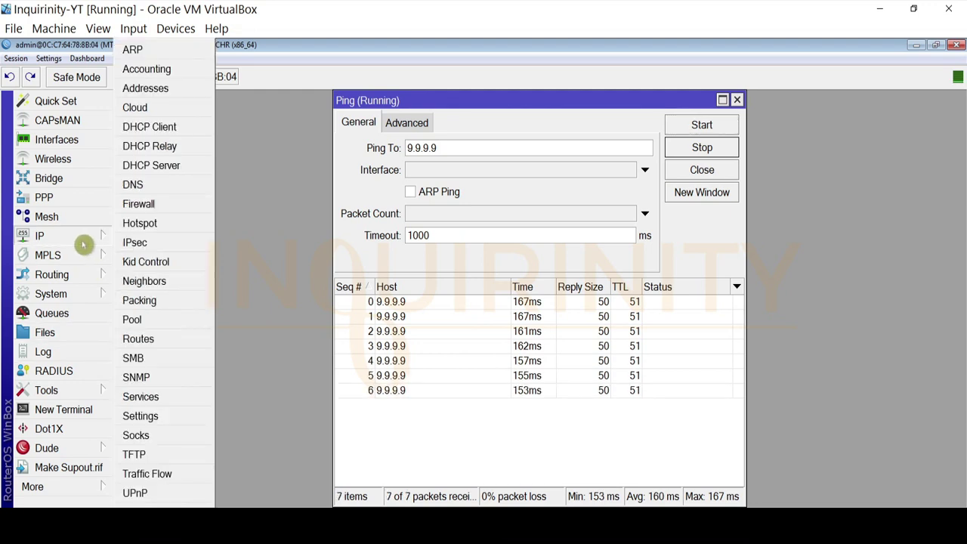
Check that the router's DNS server is 8.8.8.8
click(134, 185)
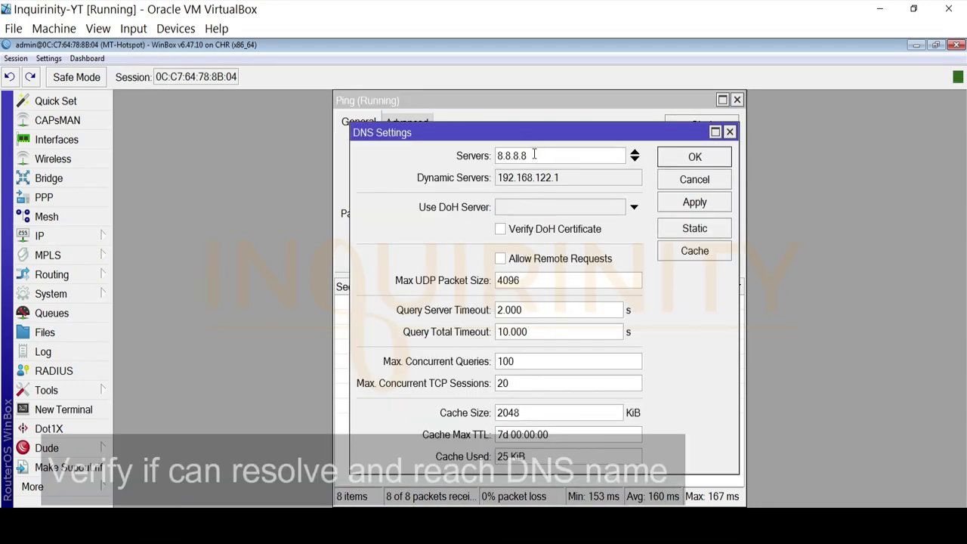
drag(534, 156, 367, 151)
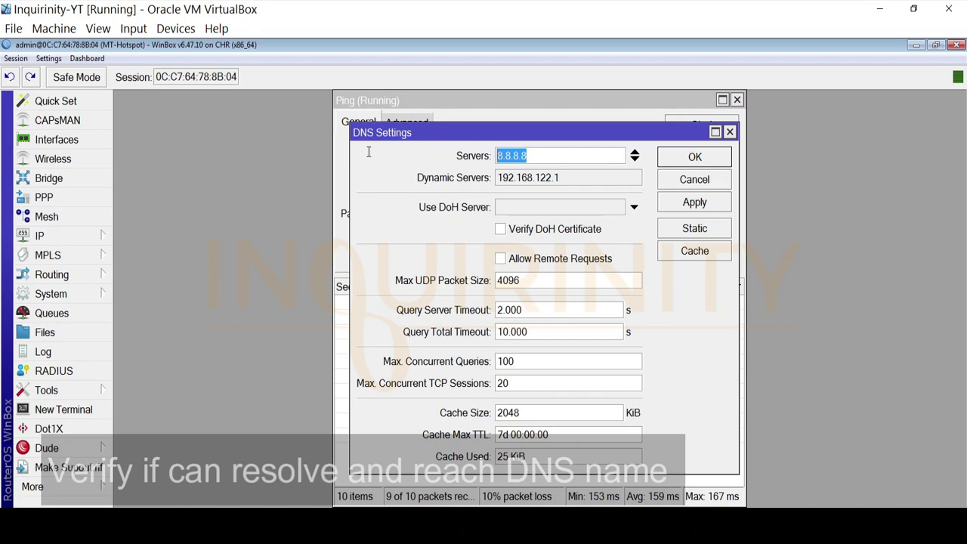
click(730, 133)
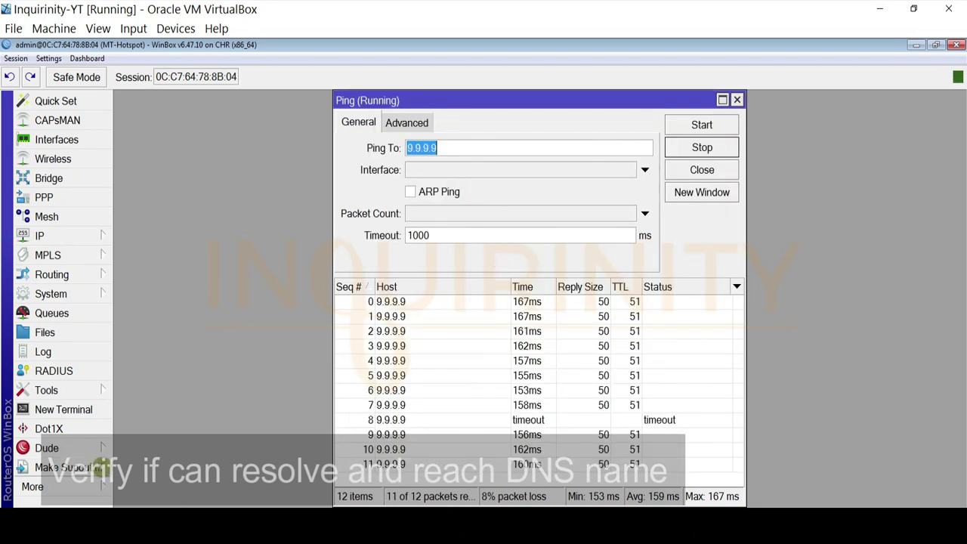
click(63, 408)
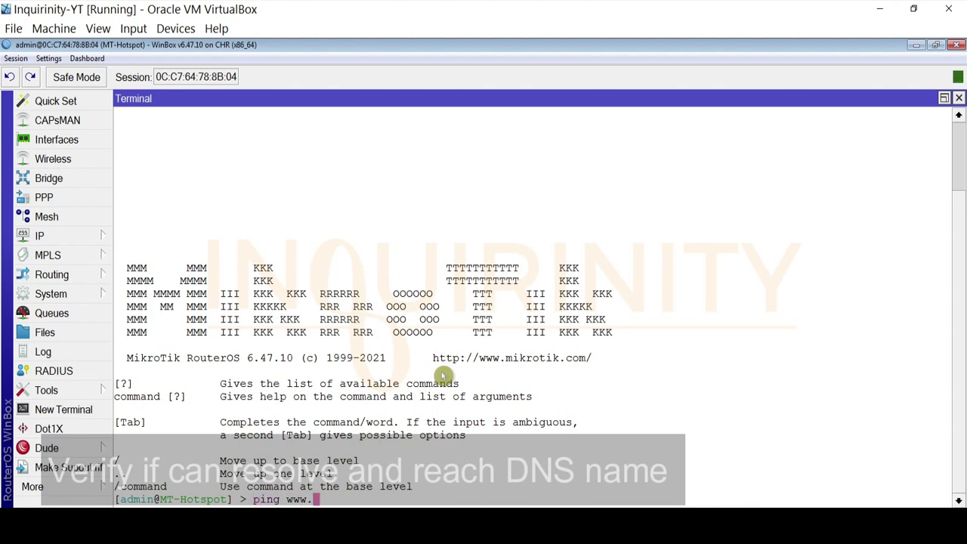
text(ping www.google.com)
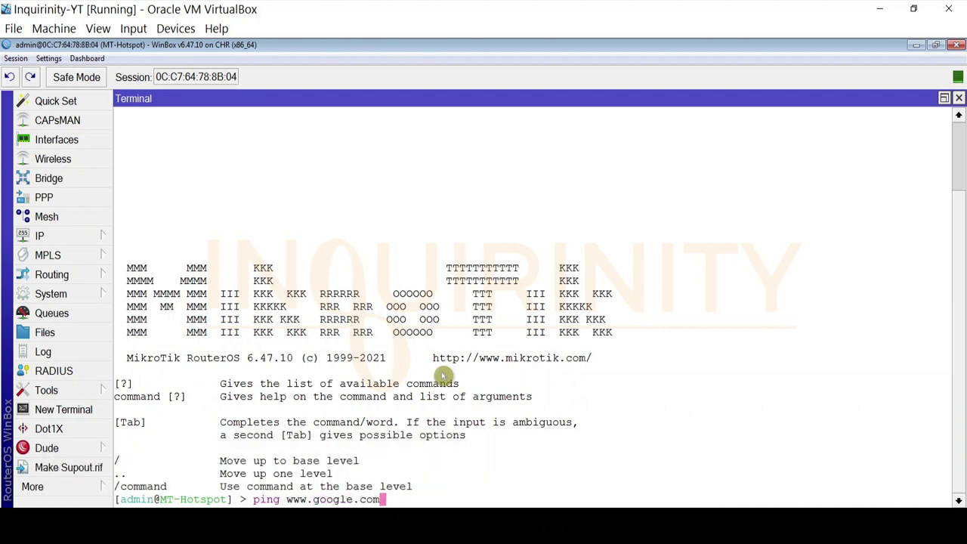
key(Return)
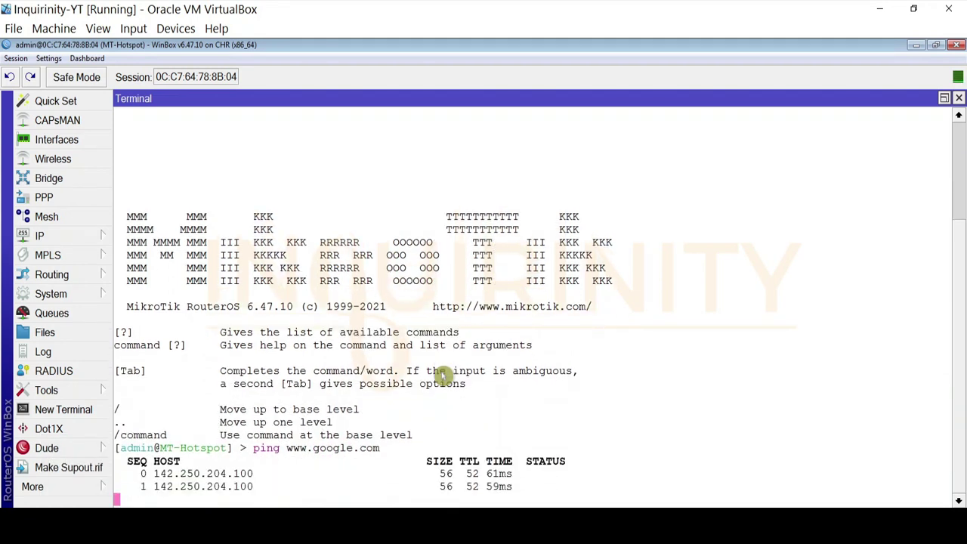
key(ctrl+c)
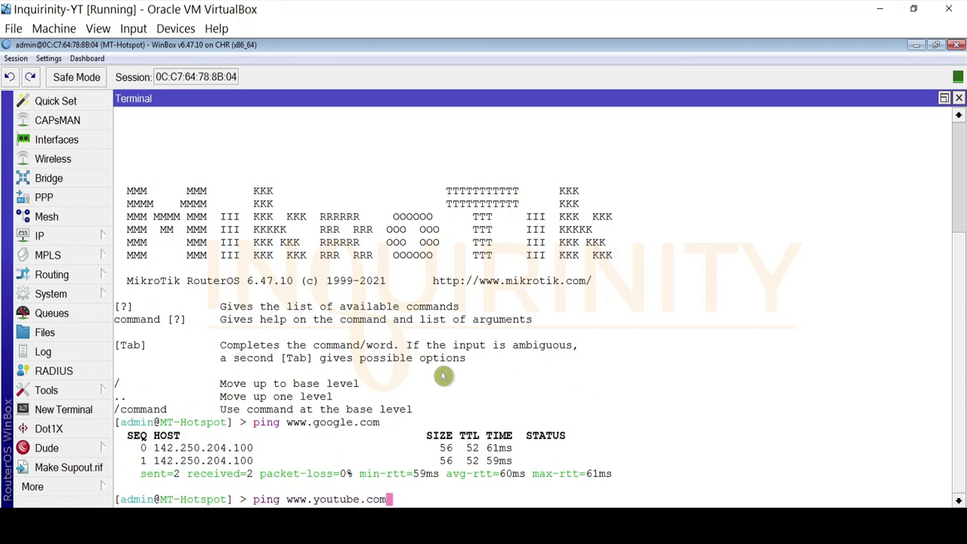
key(Return)
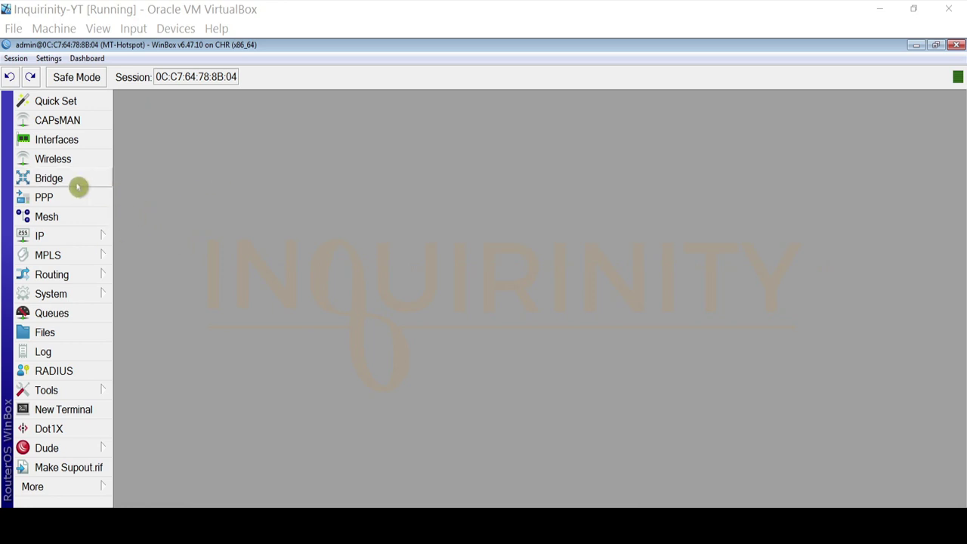
Add a new bridge interface keeping the default name bridge1
click(212, 523)
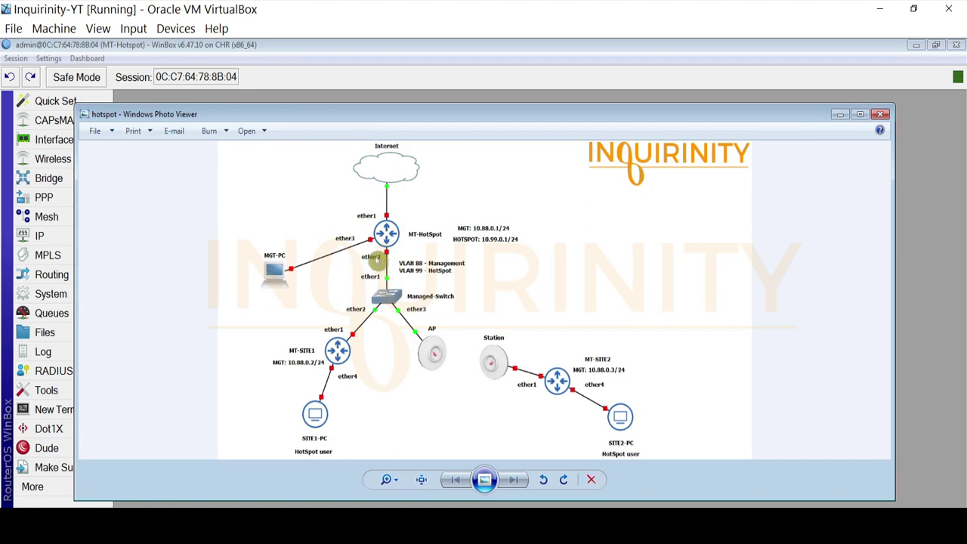
click(832, 115)
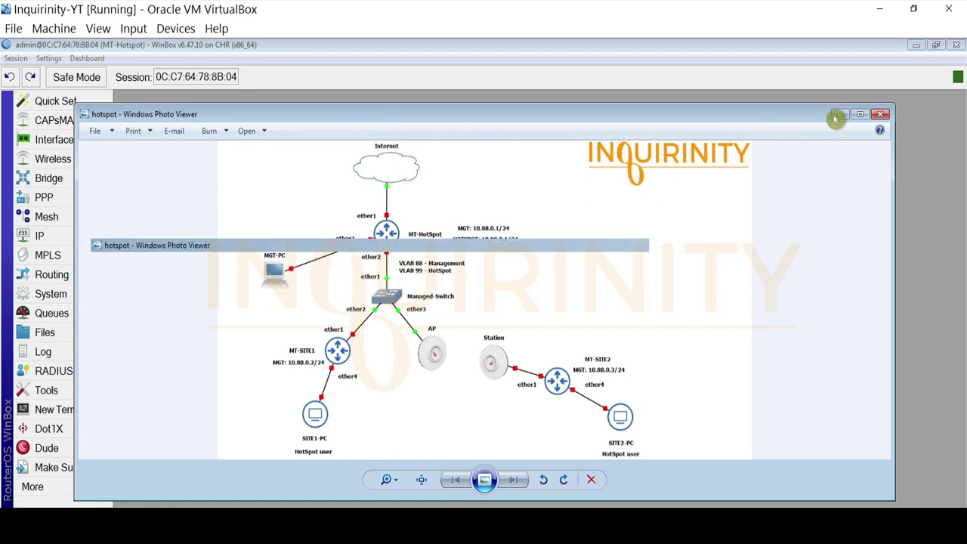
click(50, 178)
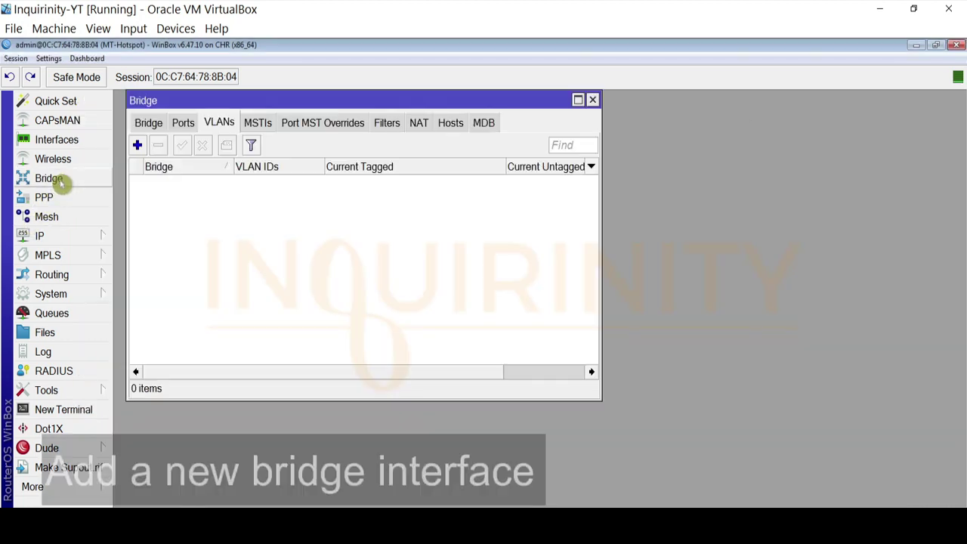
click(148, 124)
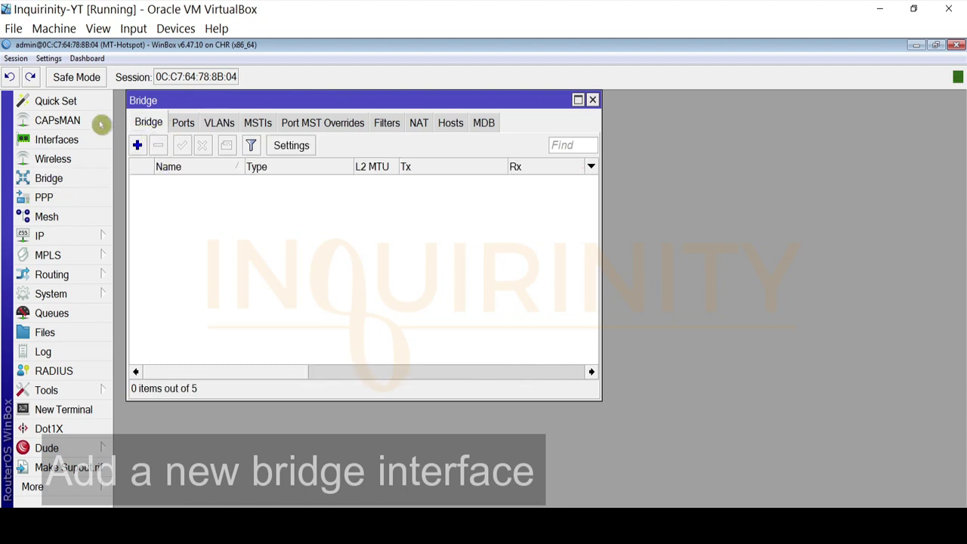
click(136, 145)
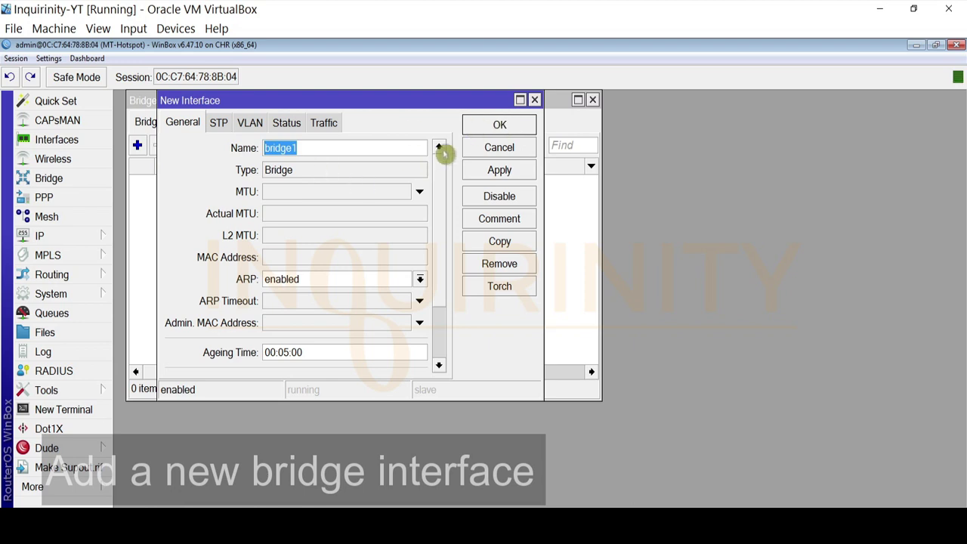
click(497, 127)
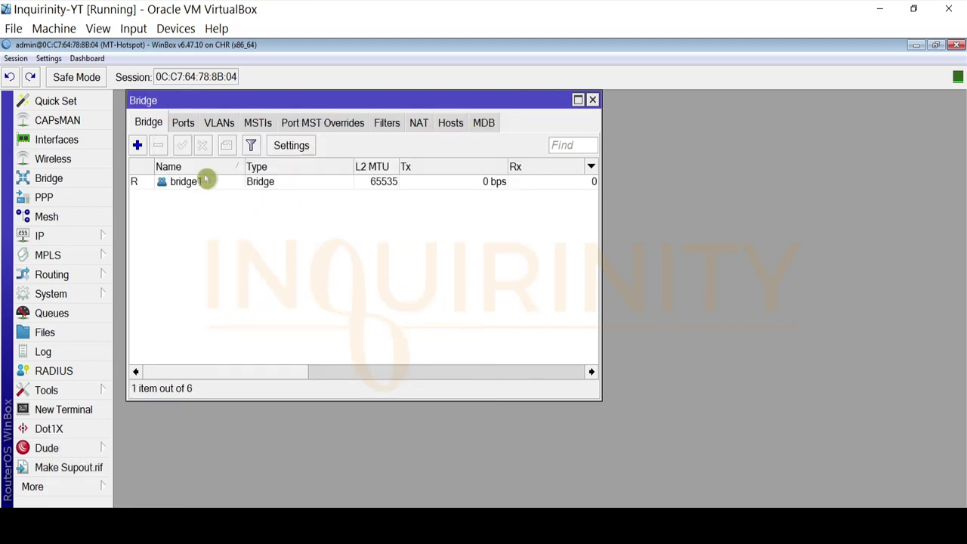
Add ether2 as a port of bridge1
click(183, 126)
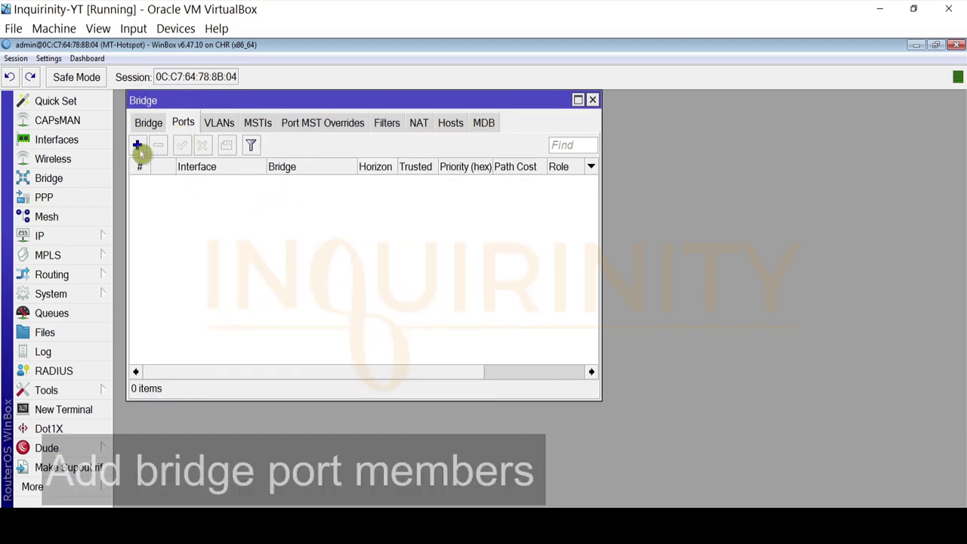
click(137, 145)
click(300, 164)
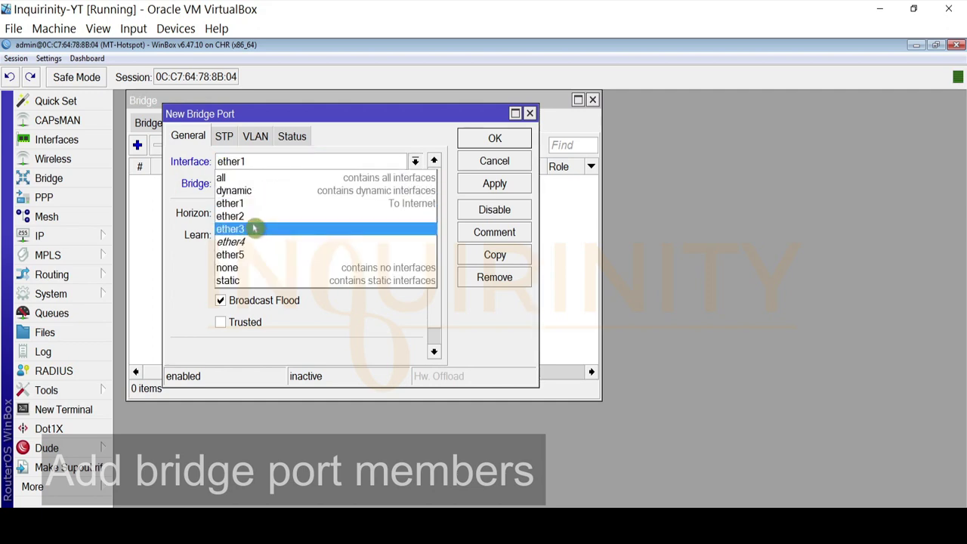
click(257, 216)
click(483, 142)
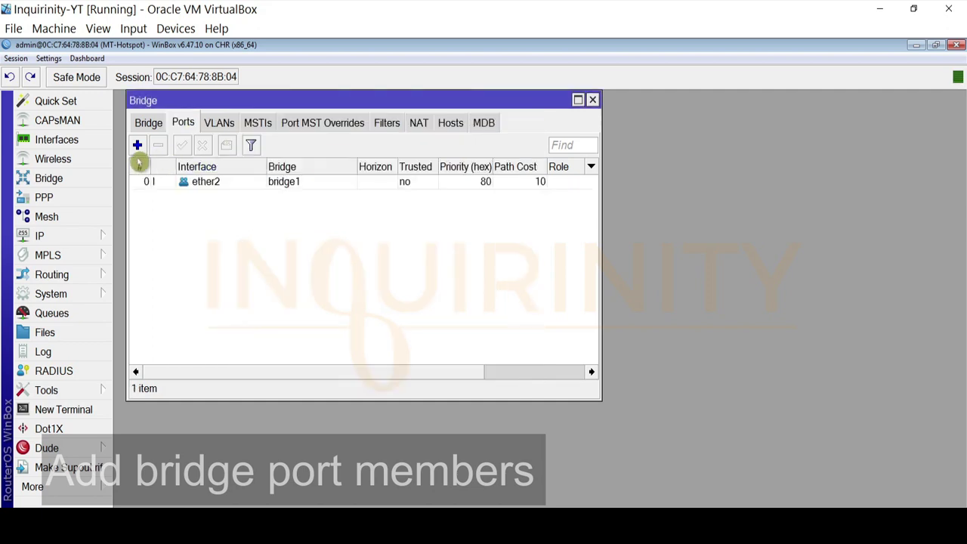
Add ether3 as a port of bridge1 and check the network diagram
click(137, 147)
click(380, 166)
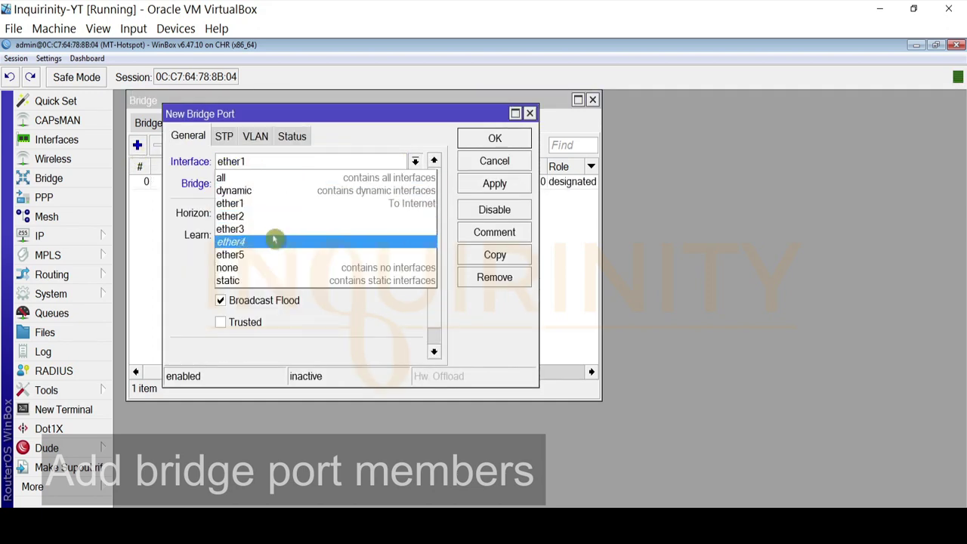
click(324, 239)
click(503, 139)
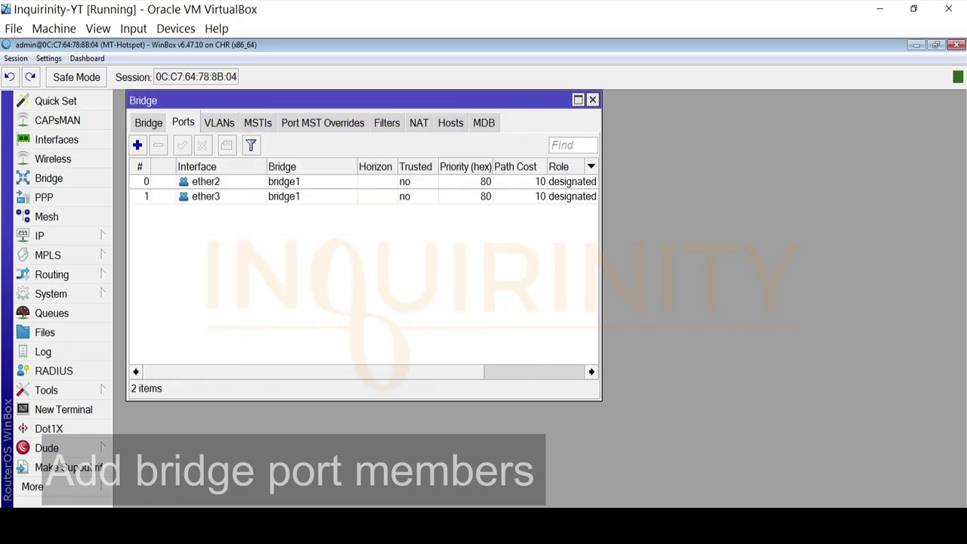
click(219, 526)
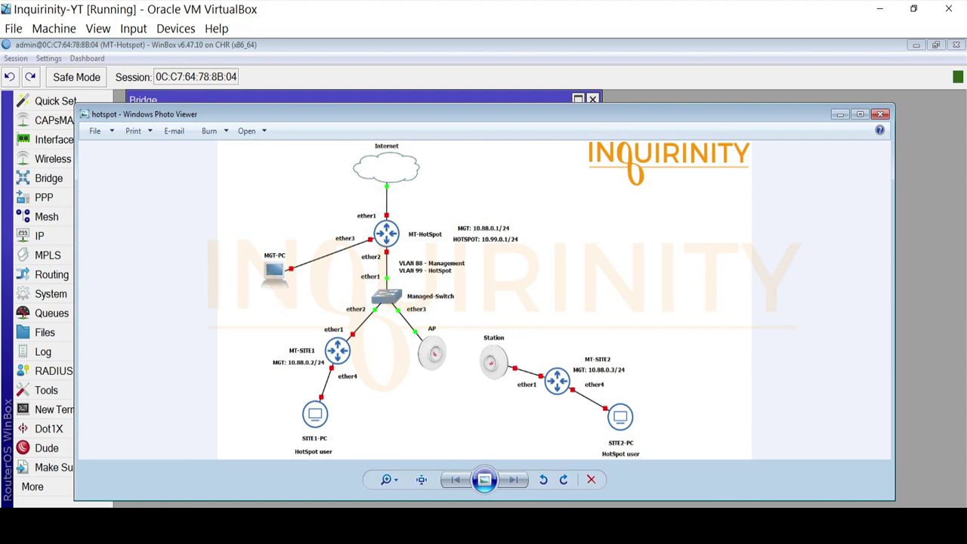
key(alt+Tab)
key(alt+Tab)
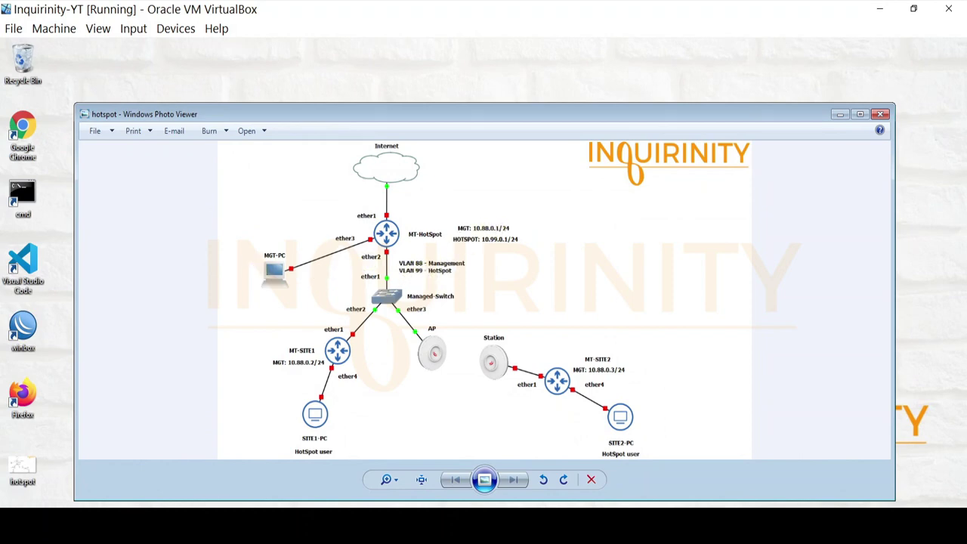
key(alt+Tab)
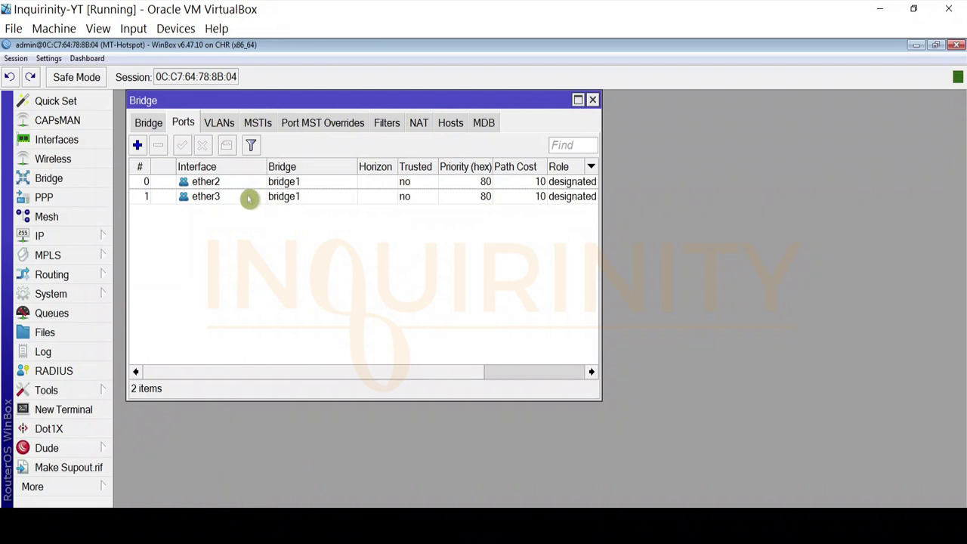
Set the ether3 bridge port's PVID to 88
double_click(204, 198)
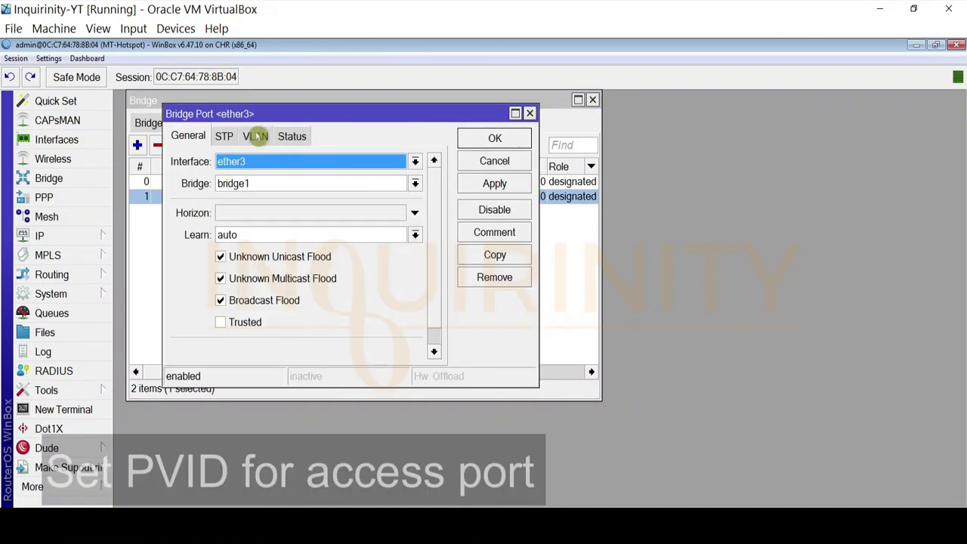
click(255, 136)
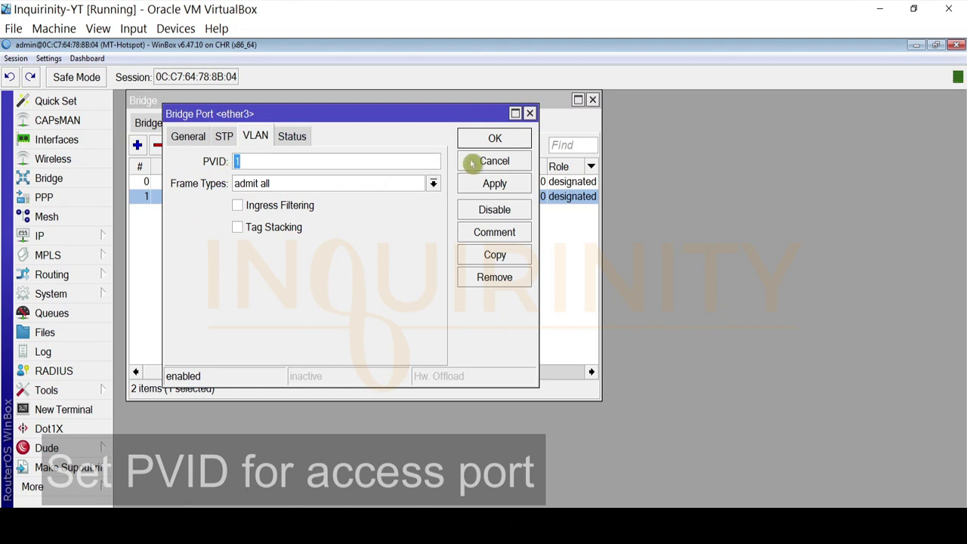
click(494, 161)
double_click(205, 198)
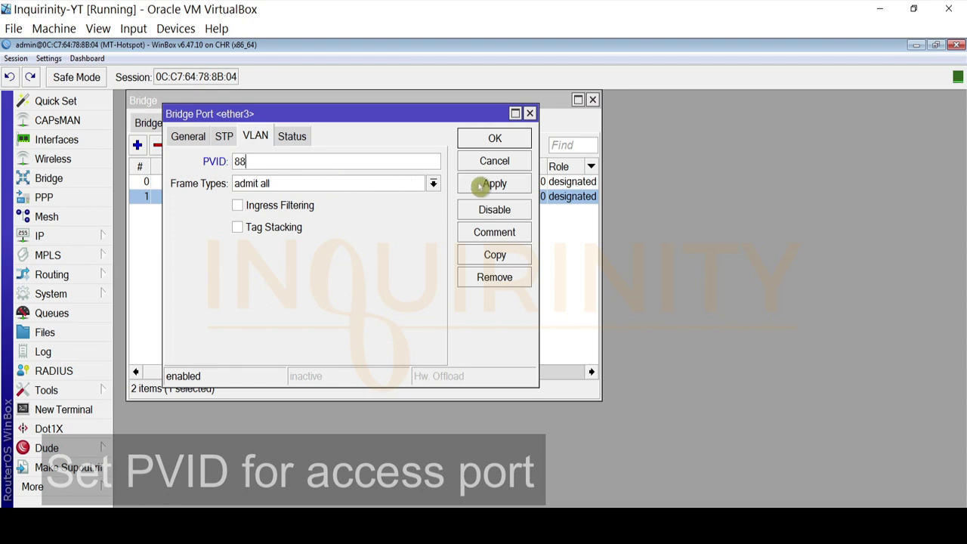
click(483, 184)
click(487, 140)
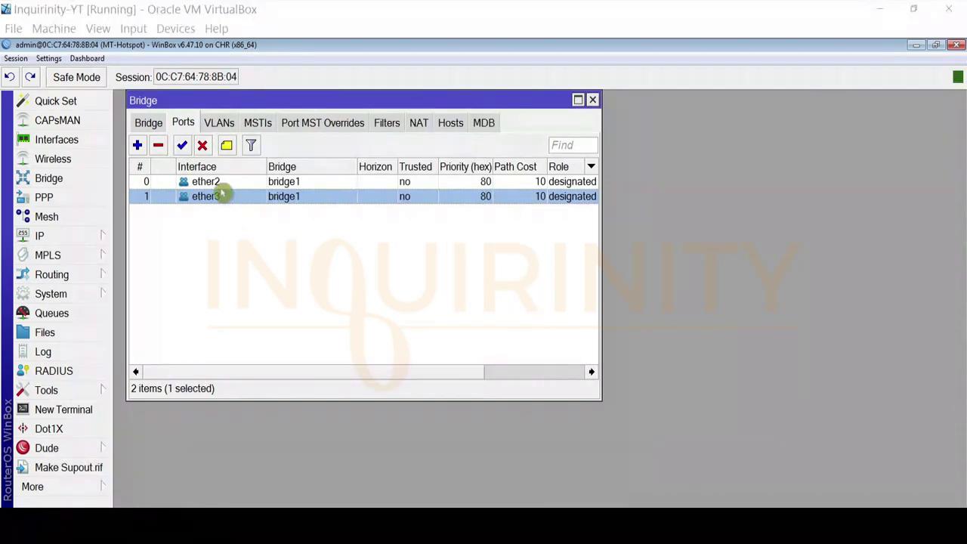
Check ether2's PVID, then show the bridge VLAN list with the diagram on top
click(224, 187)
double_click(225, 188)
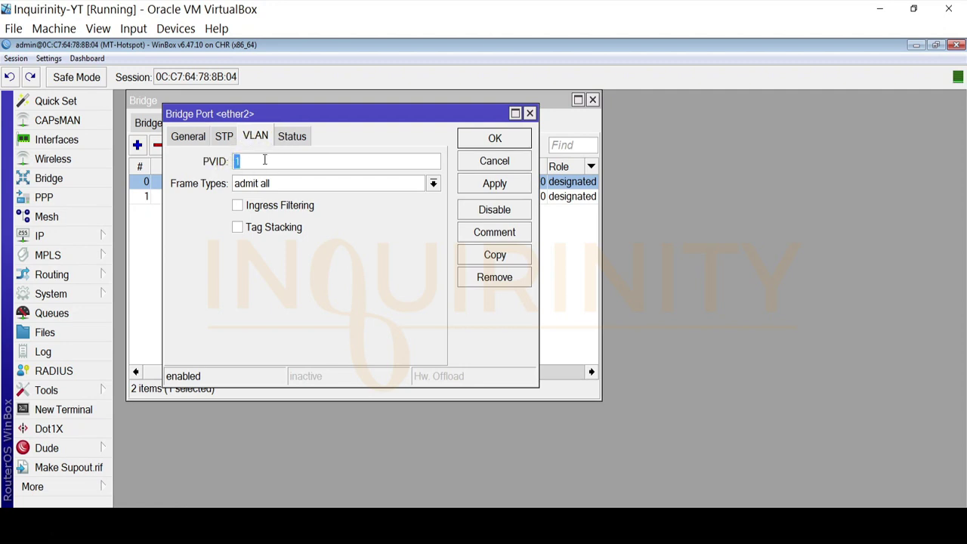
click(471, 165)
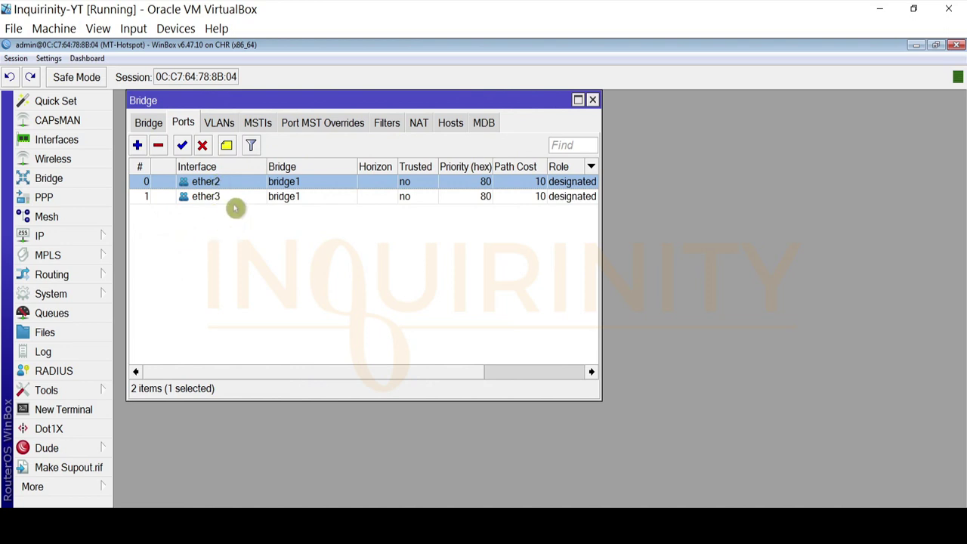
click(219, 123)
click(144, 521)
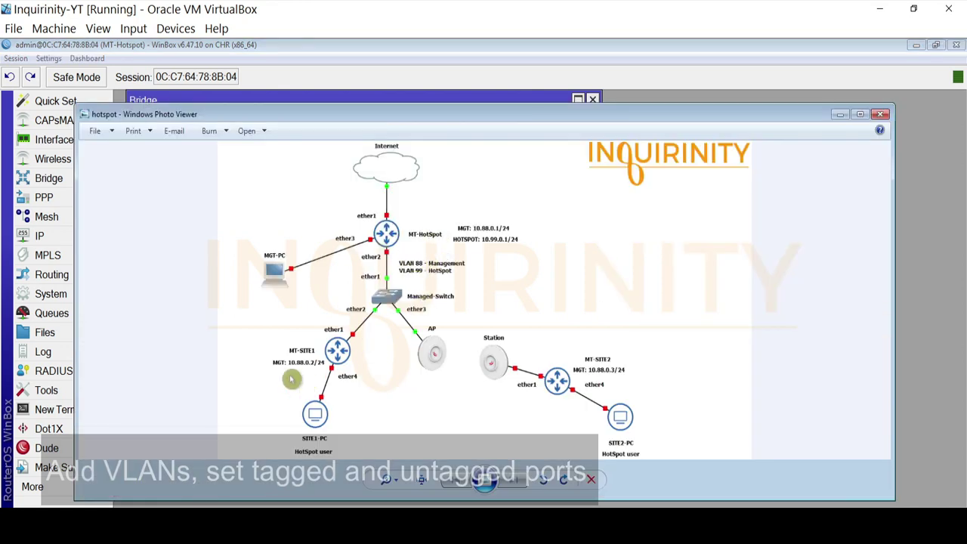
Create a bridge VLAN with ID 88 tagged on bridge1
click(143, 521)
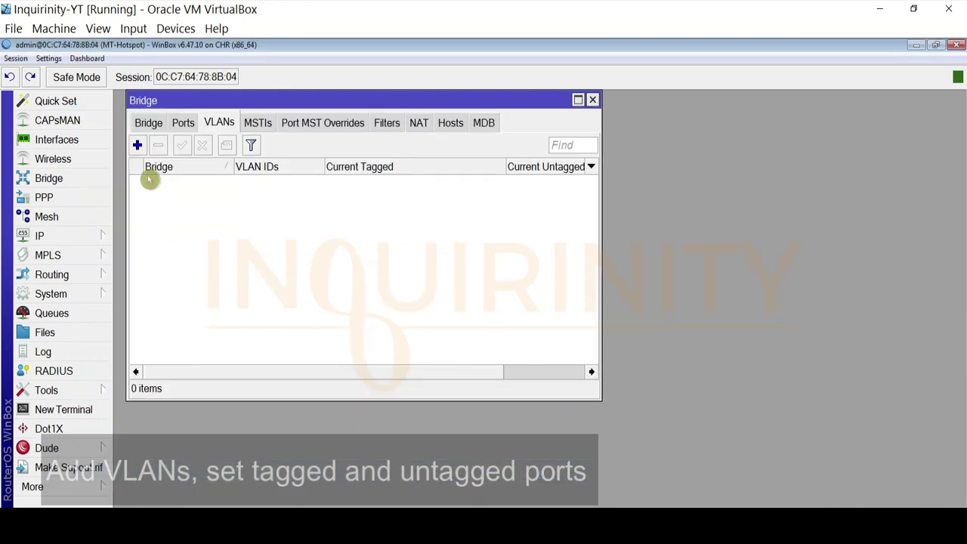
click(138, 147)
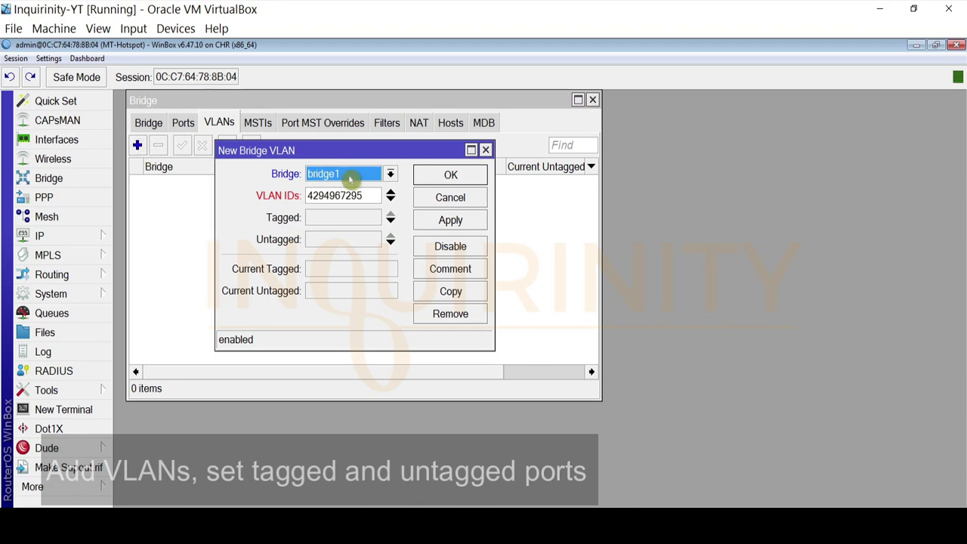
drag(363, 194, 241, 195)
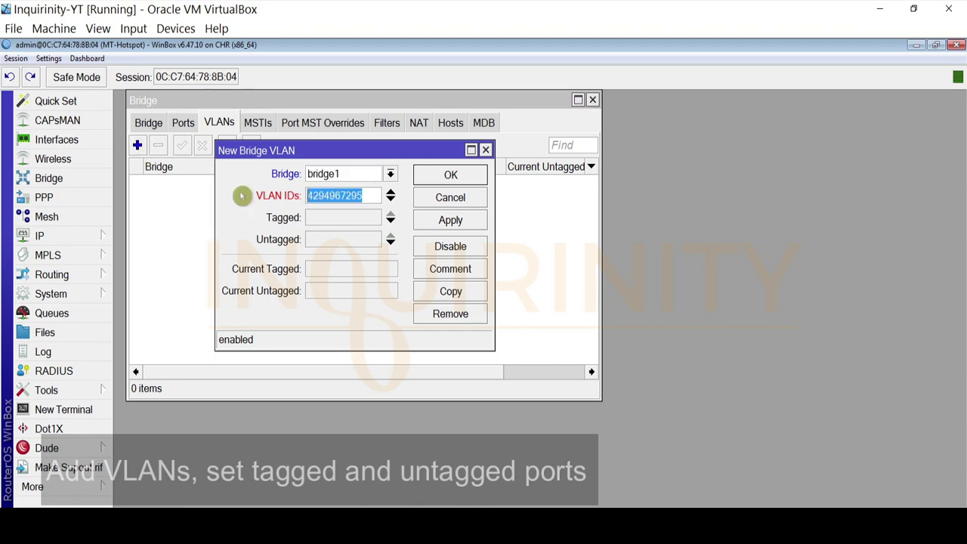
text(88)
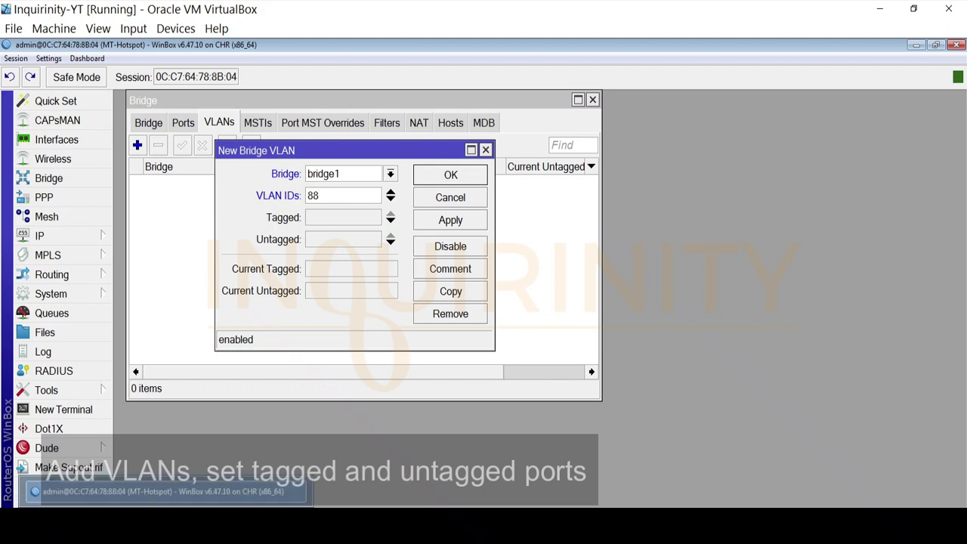
click(363, 218)
click(374, 218)
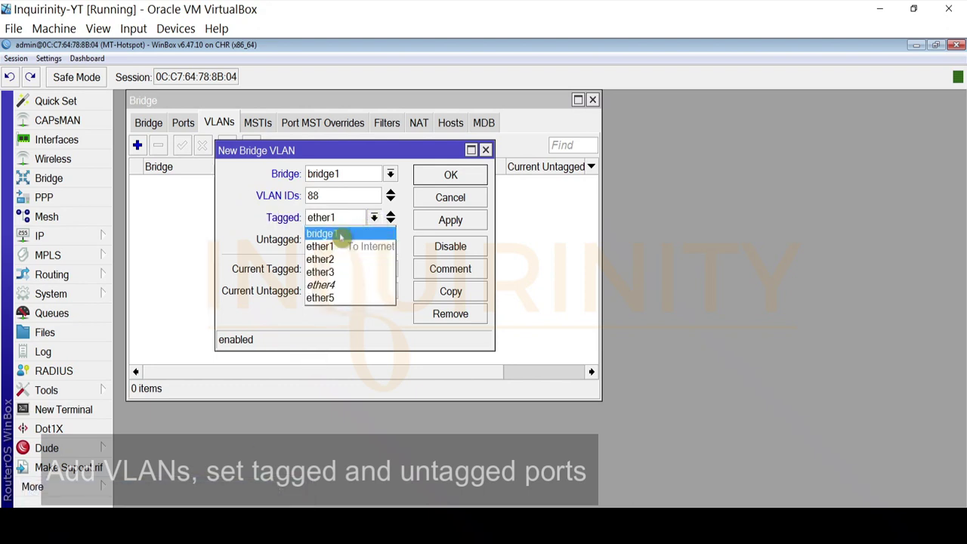
click(338, 235)
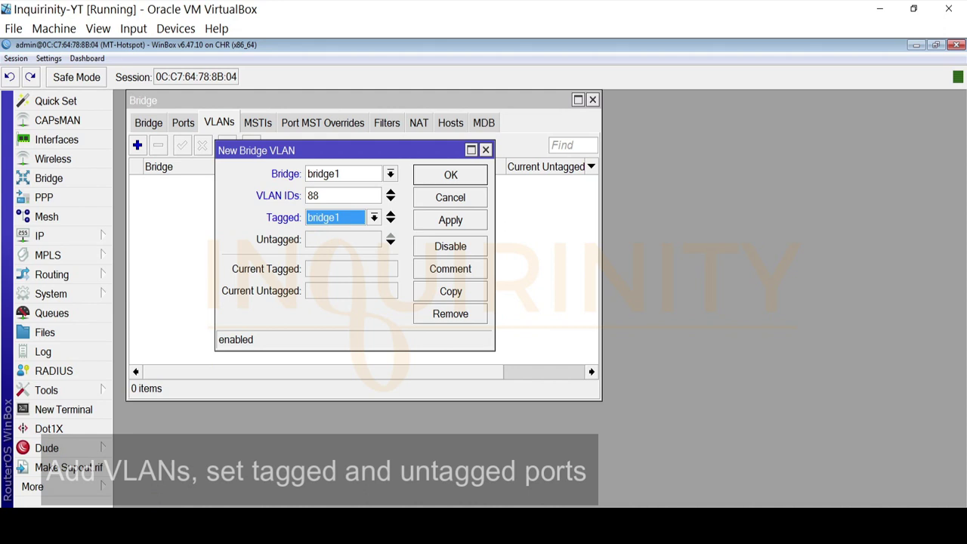
Add ether2 as a second tagged port and save VLAN 88
click(214, 521)
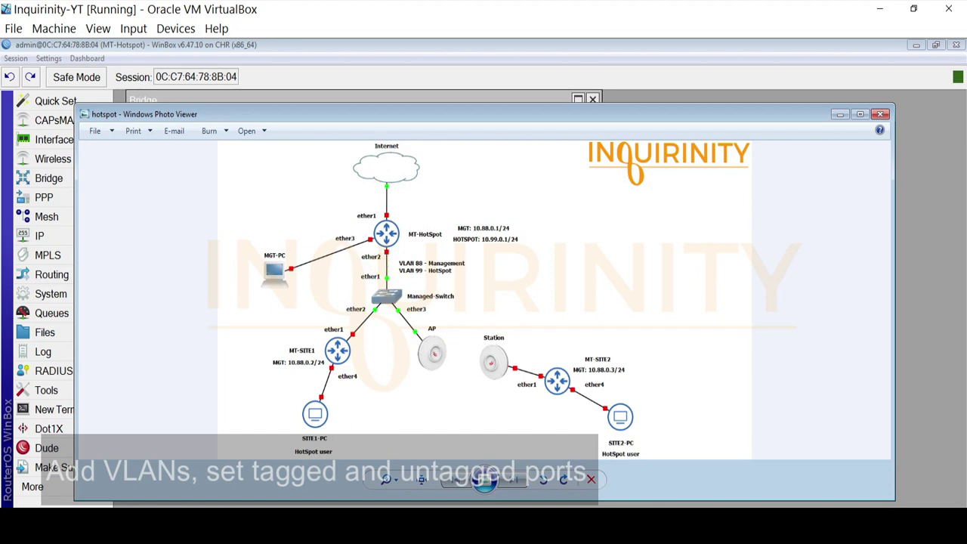
click(210, 502)
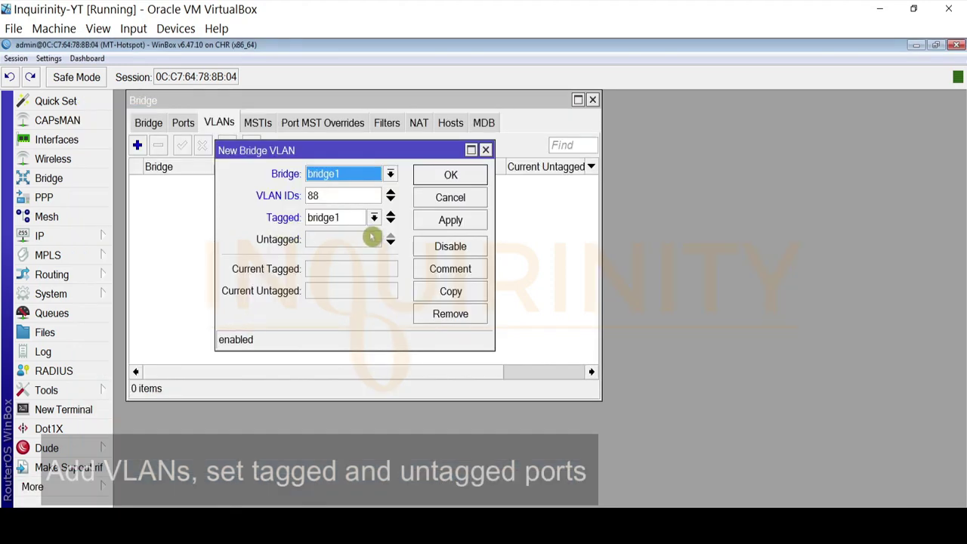
click(390, 223)
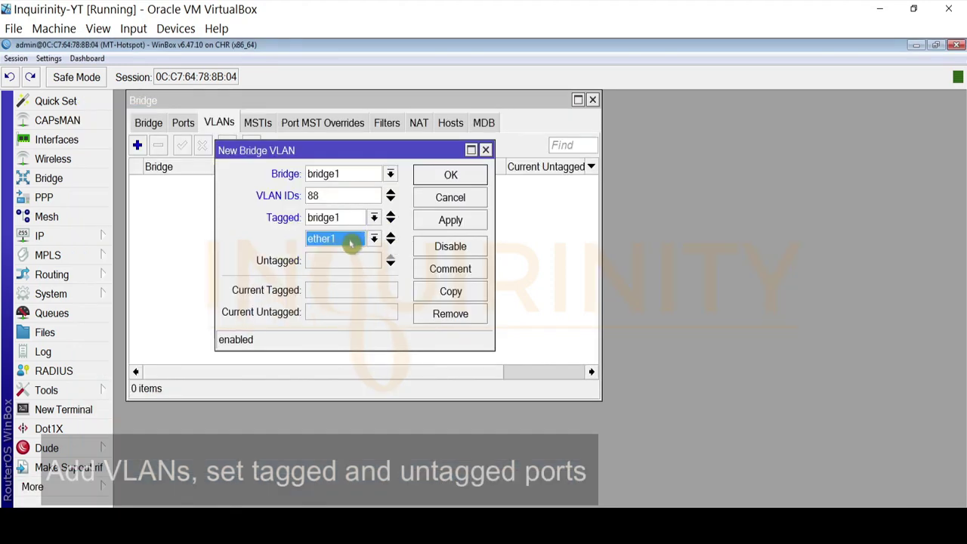
click(350, 240)
click(337, 283)
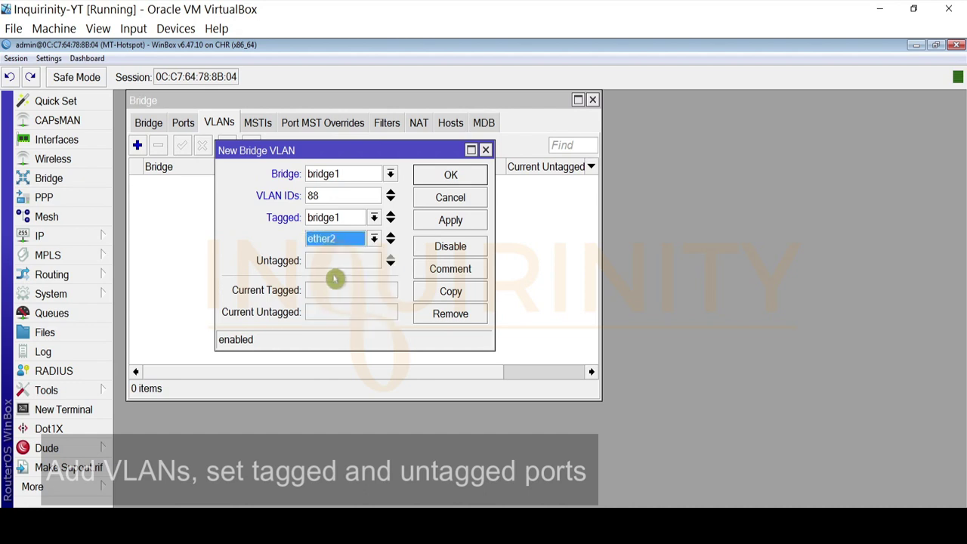
click(450, 220)
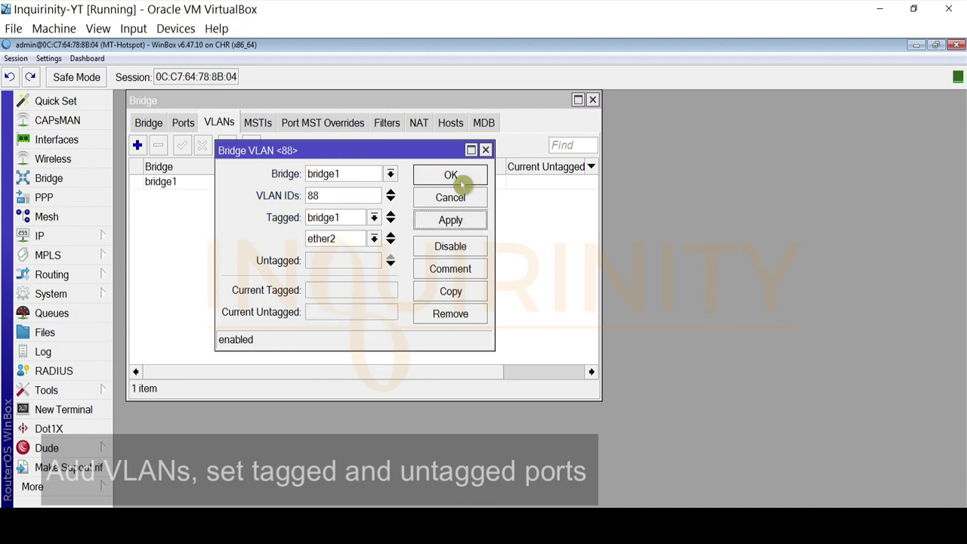
click(451, 174)
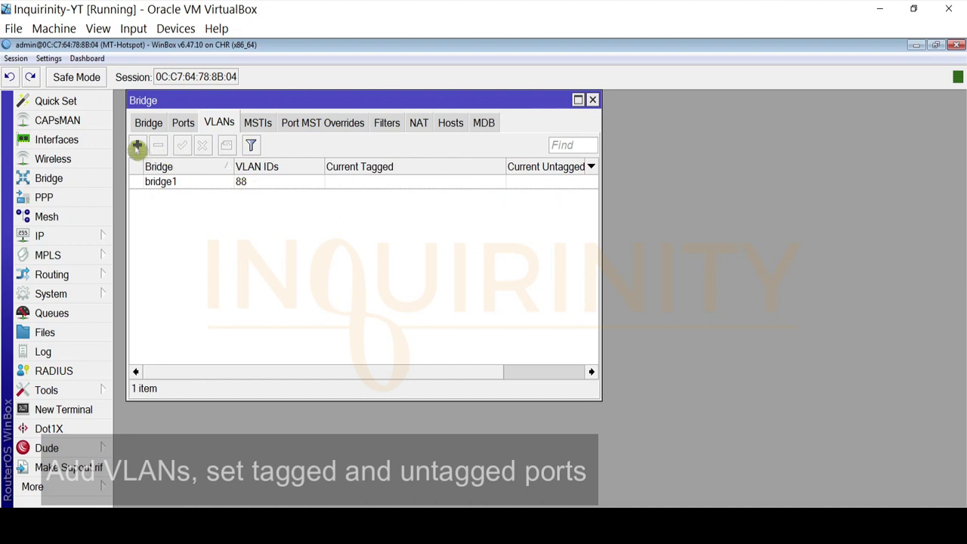
Add ether3 as the untagged port on bridge1's VLAN 88 and apply the change
key(alt+Tab)
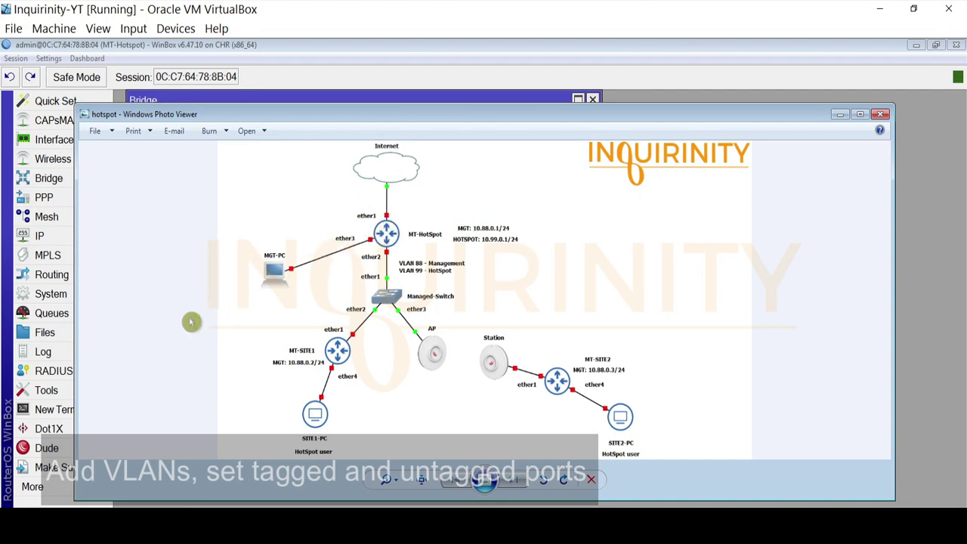
key(alt+F4)
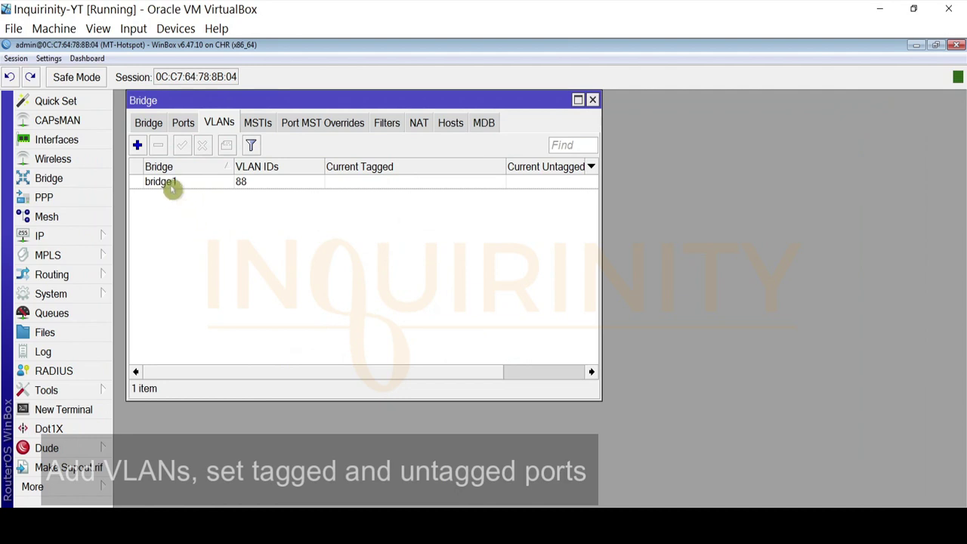
click(172, 189)
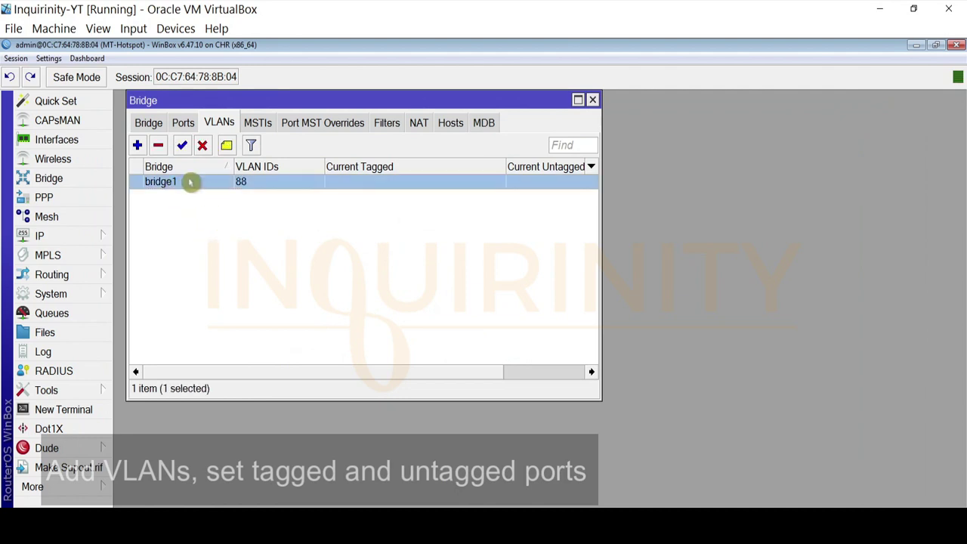
double_click(190, 181)
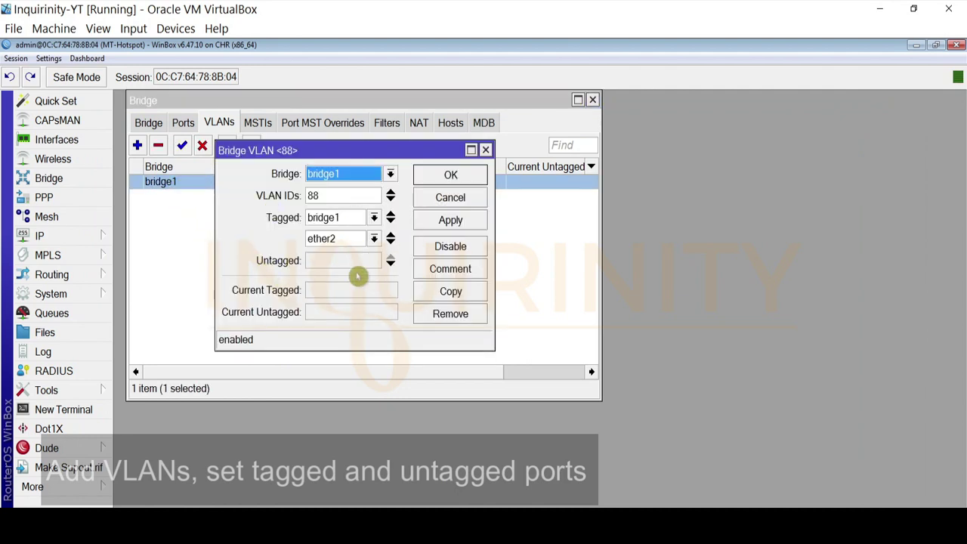
click(390, 264)
click(374, 260)
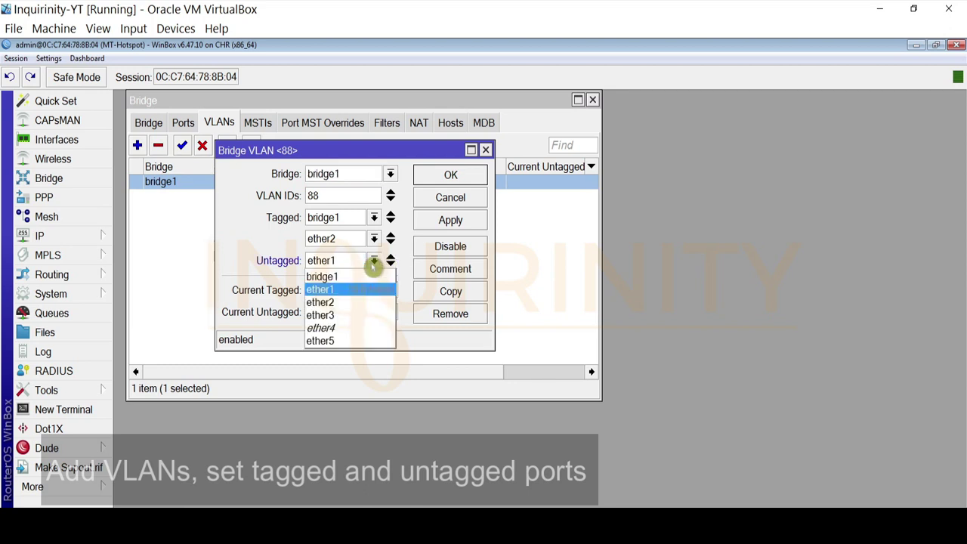
click(334, 315)
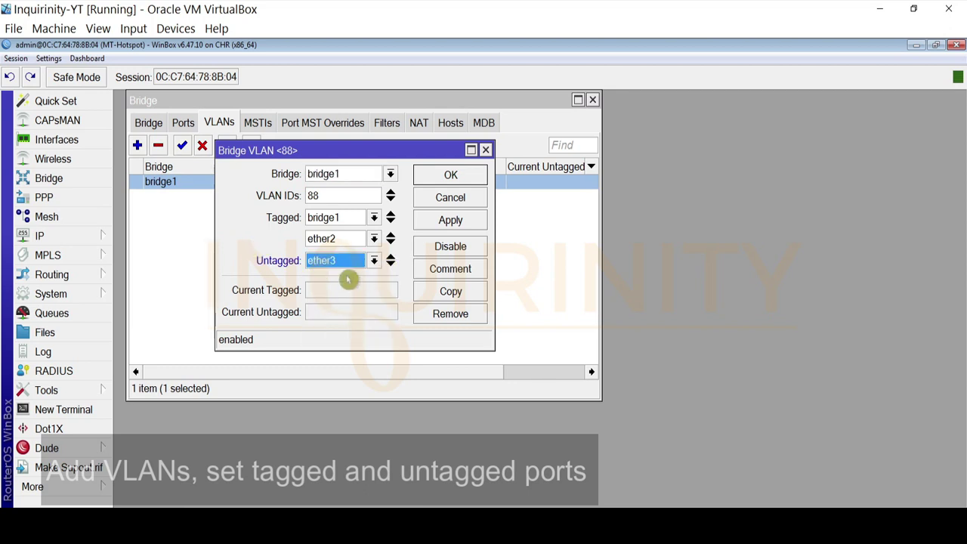
click(446, 222)
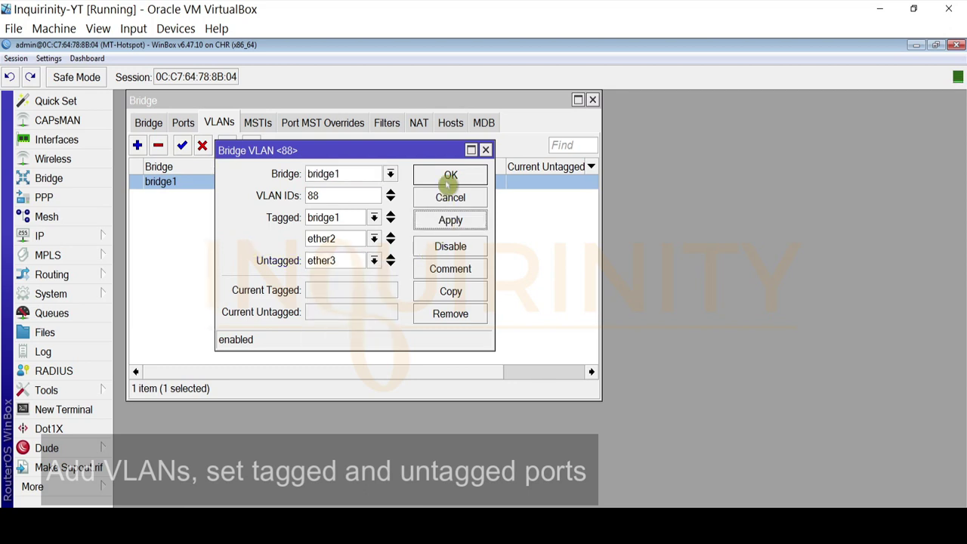
click(448, 178)
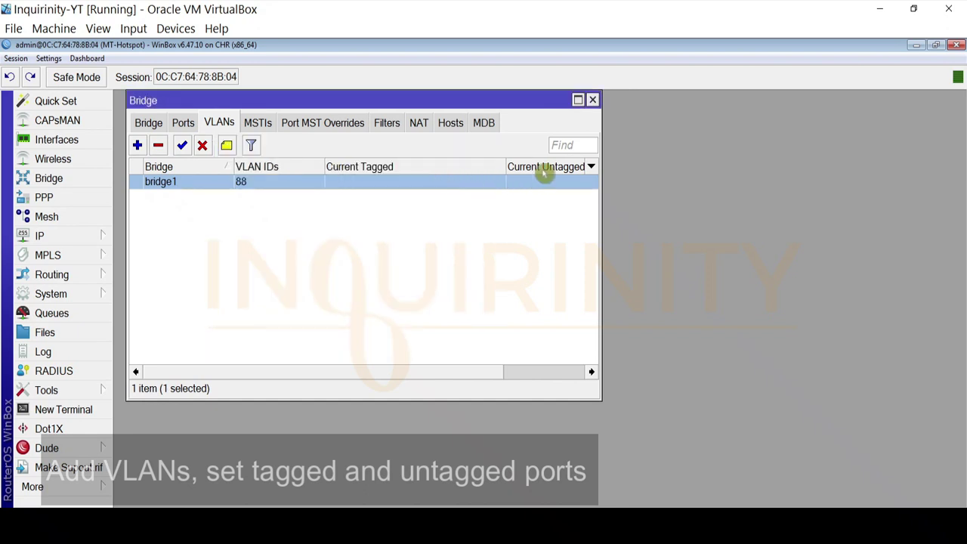
click(592, 168)
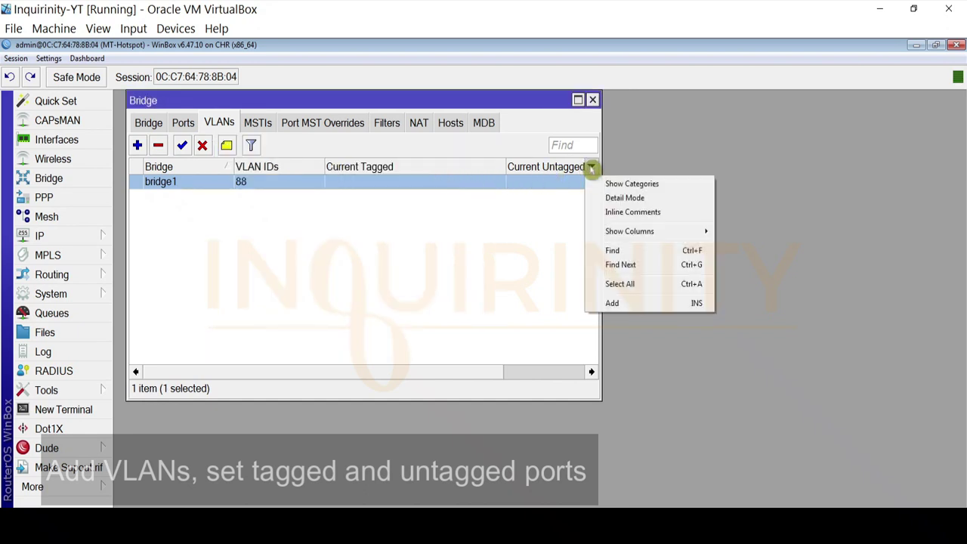
mouse_move(617, 237)
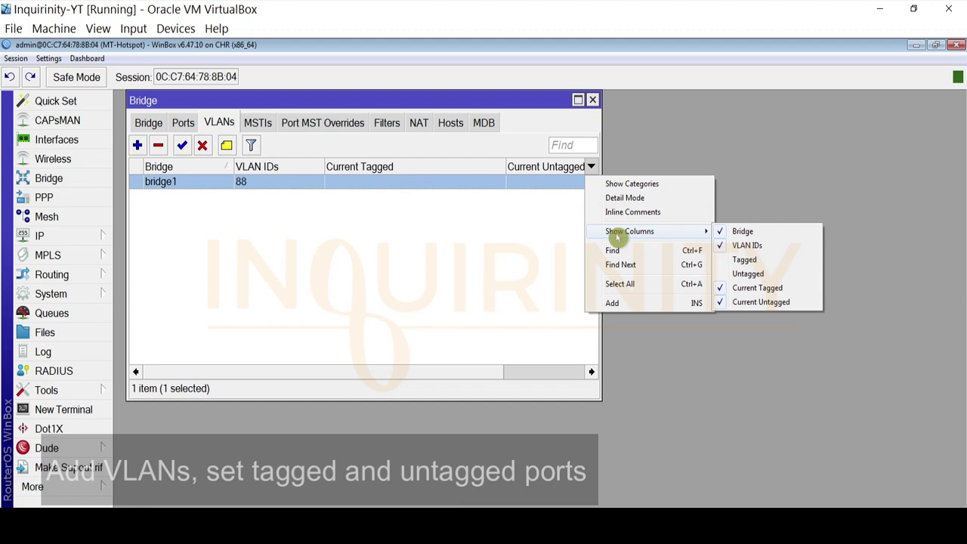
click(744, 260)
click(591, 167)
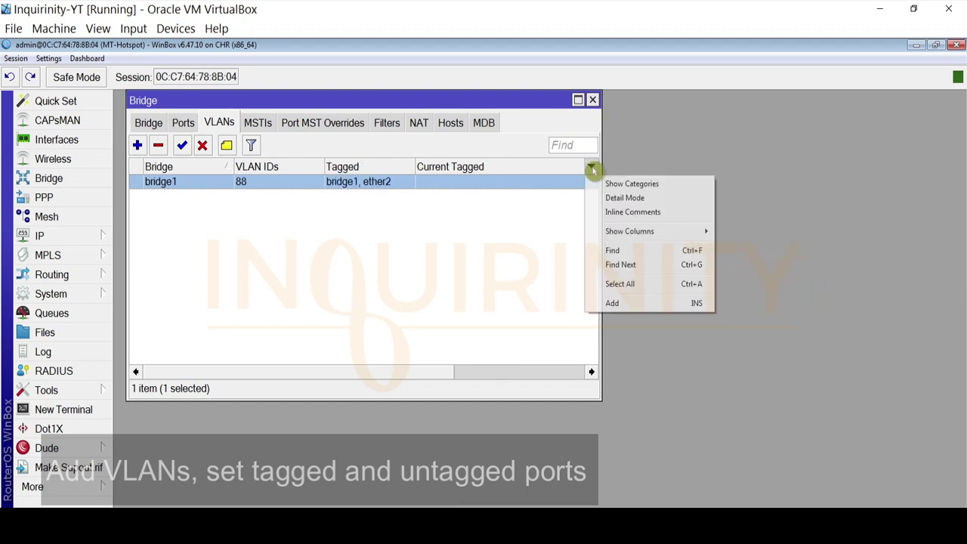
mouse_move(624, 232)
click(737, 272)
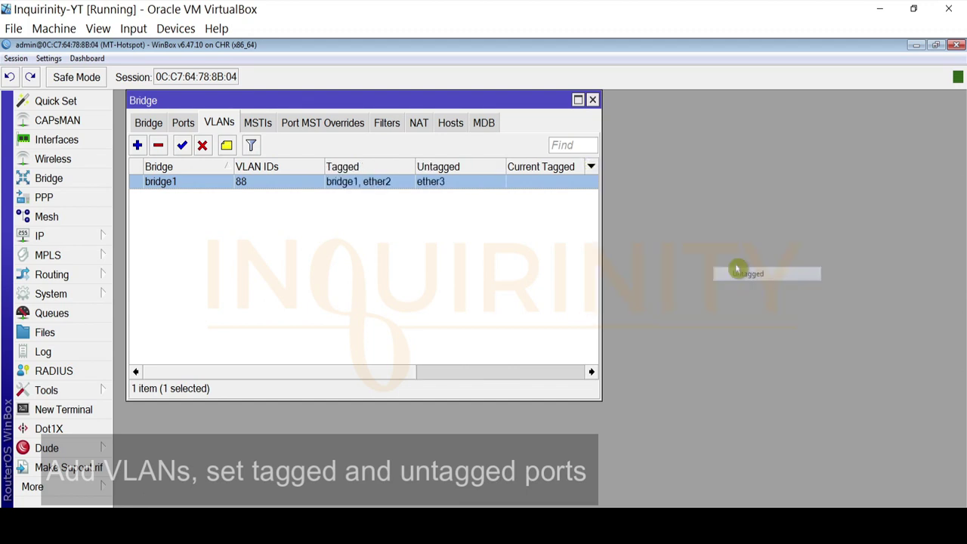
click(592, 167)
mouse_move(706, 232)
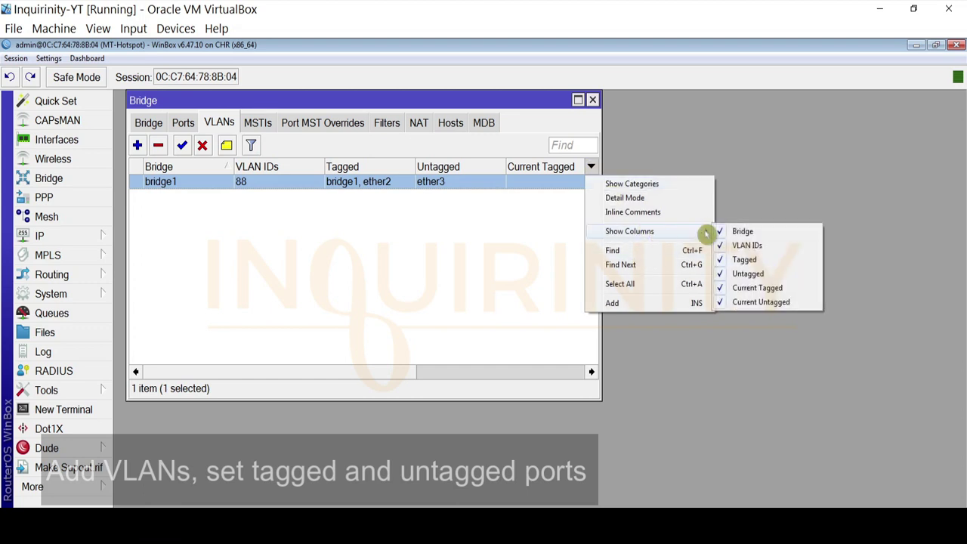
click(729, 287)
click(593, 166)
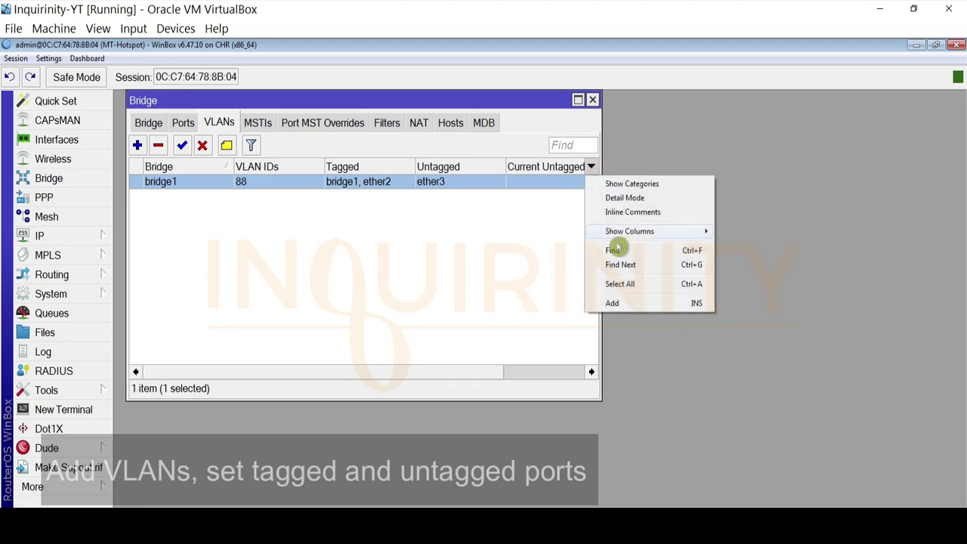
mouse_move(634, 231)
click(729, 302)
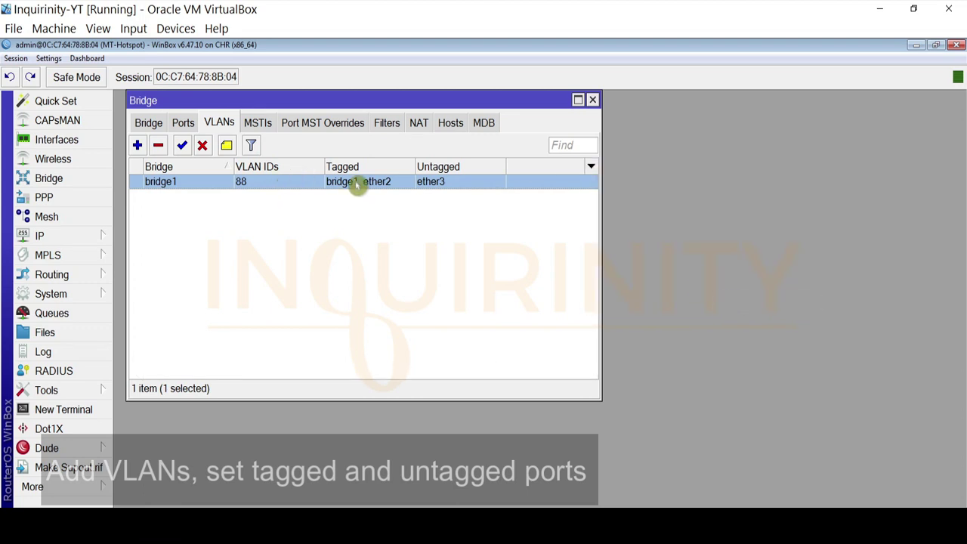
drag(414, 166, 425, 166)
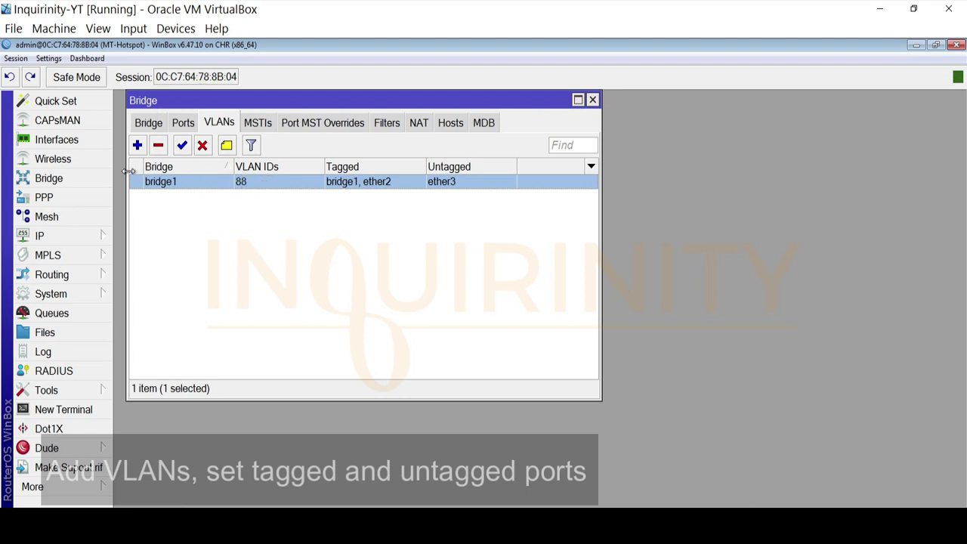
click(105, 525)
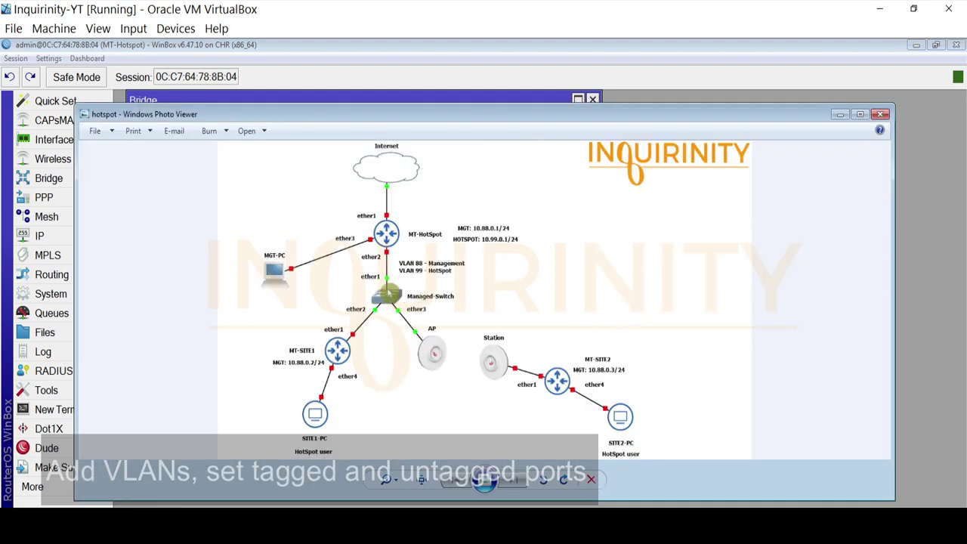
click(106, 524)
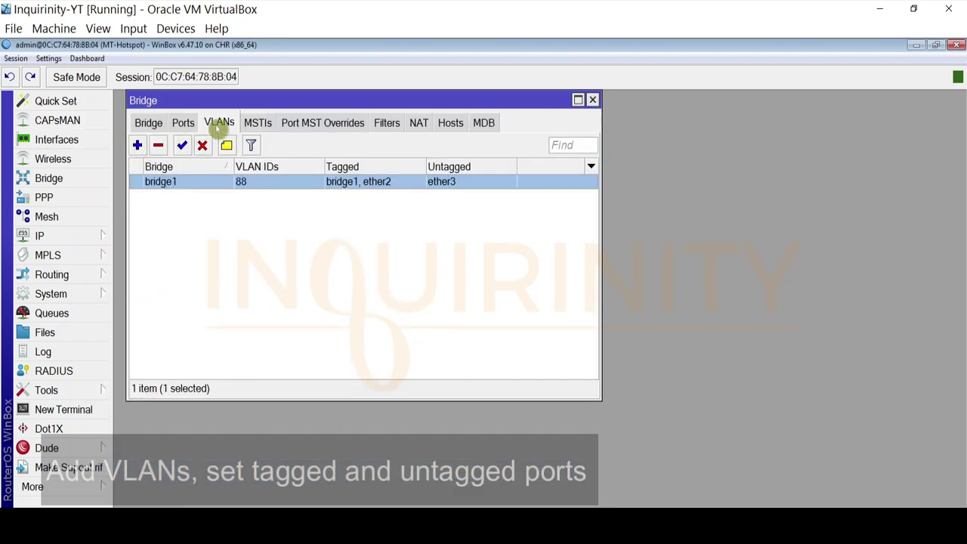
Start a new bridge VLAN entry with VLAN ID 99
click(136, 146)
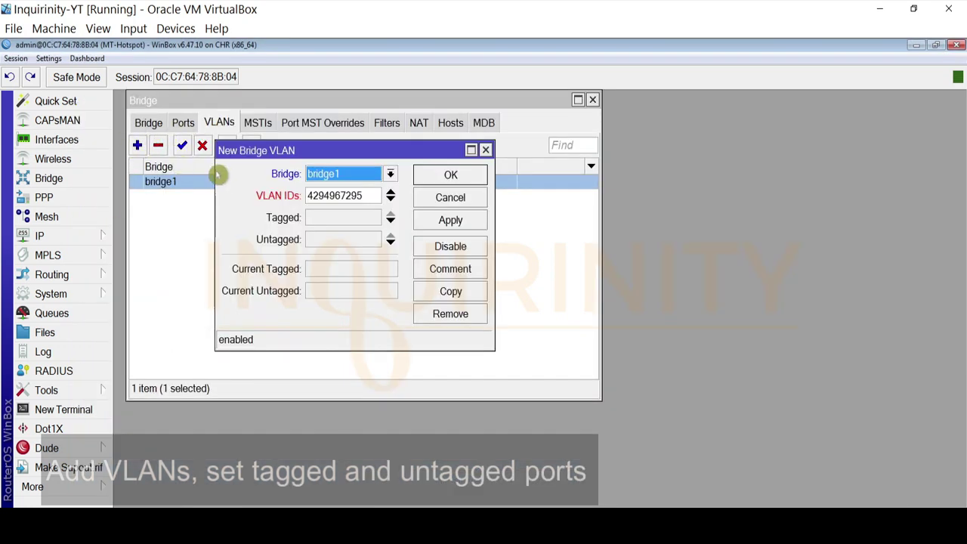
key(Tab)
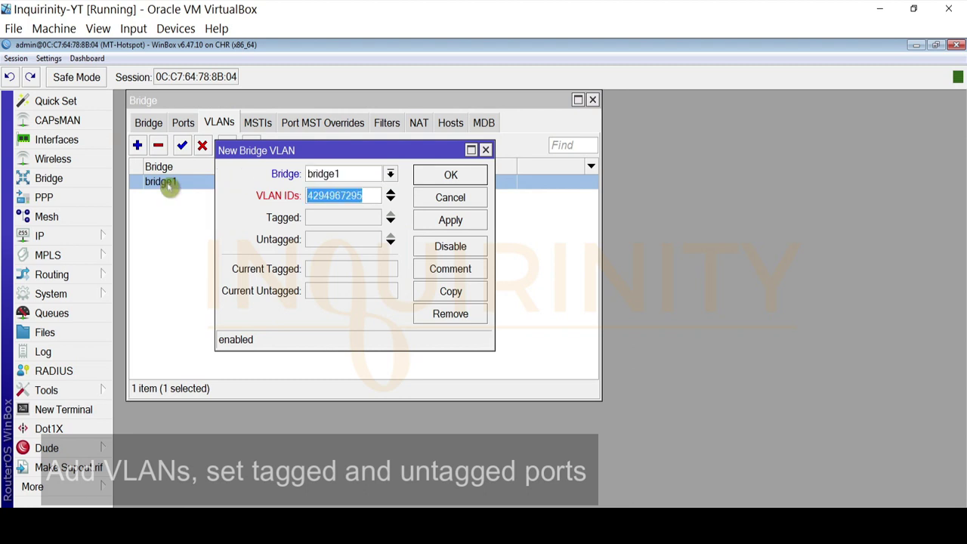
text(99)
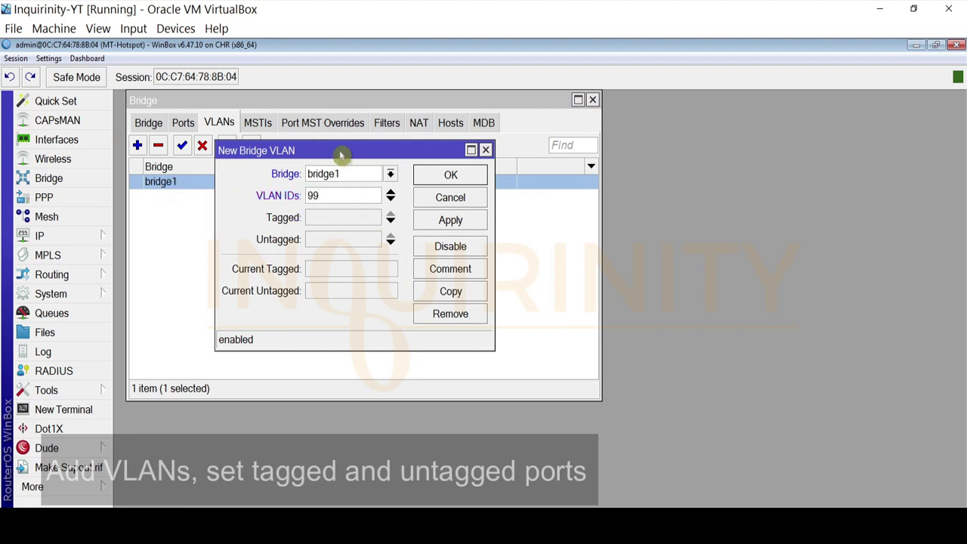
drag(340, 155, 487, 178)
Tag bridge1 and ether2 on VLAN 99
click(516, 241)
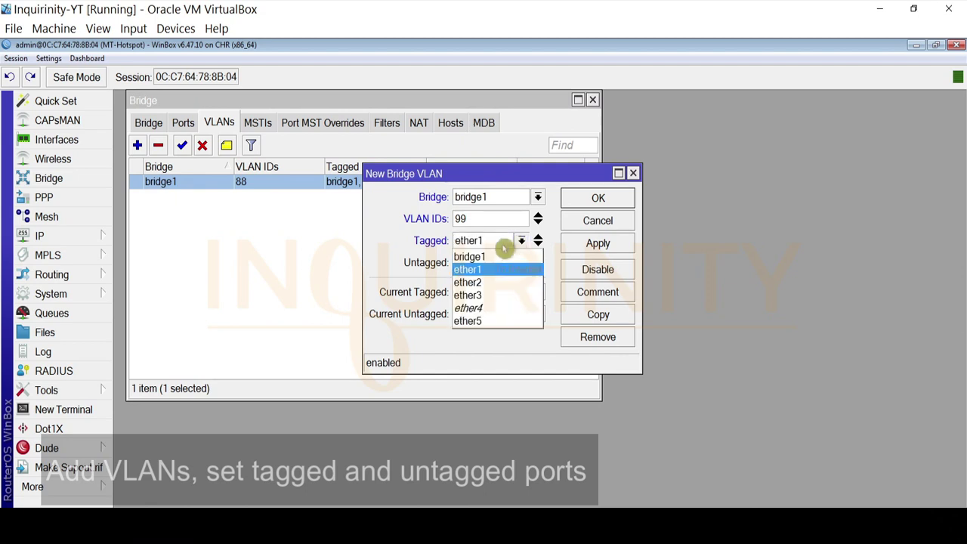
click(484, 257)
click(538, 245)
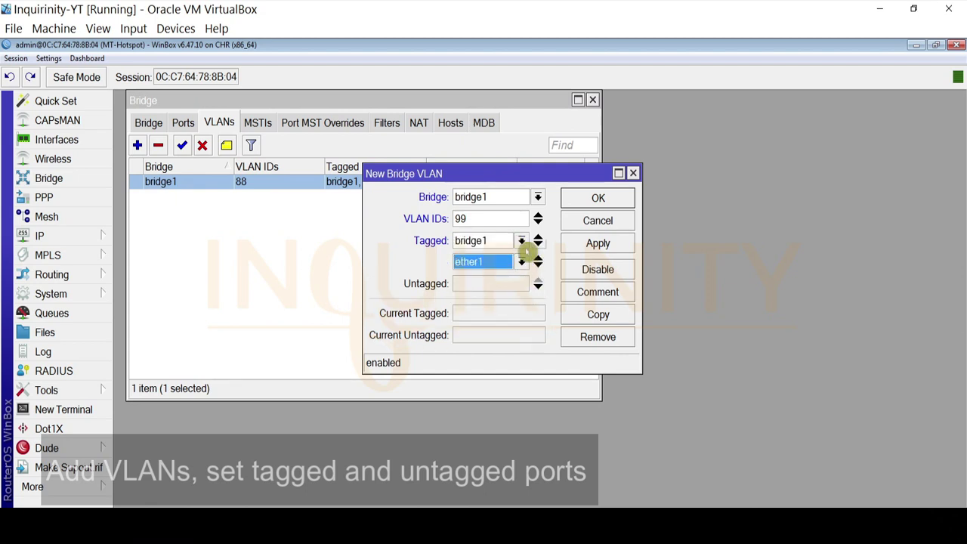
click(522, 262)
click(484, 300)
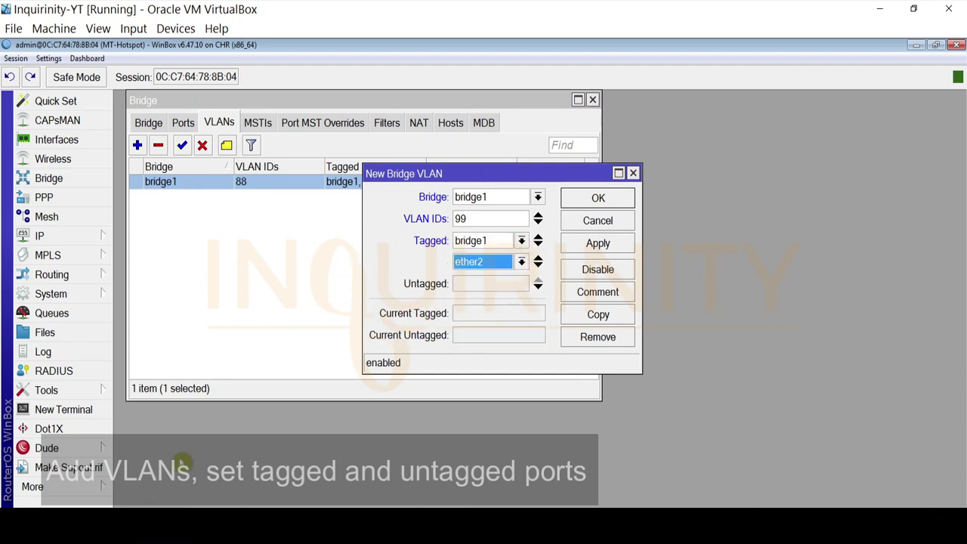
Check the network diagram, then apply and save the VLAN 99 entry
click(160, 519)
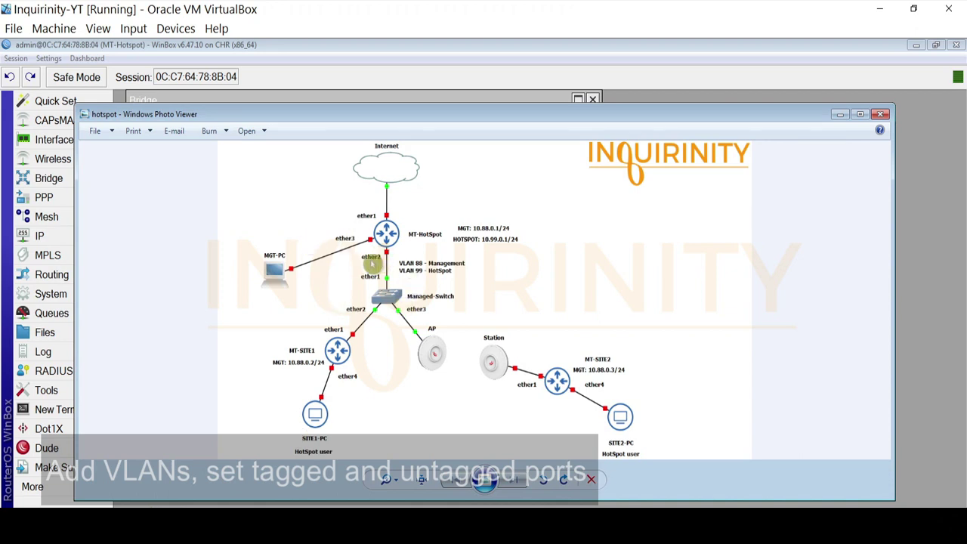
click(168, 519)
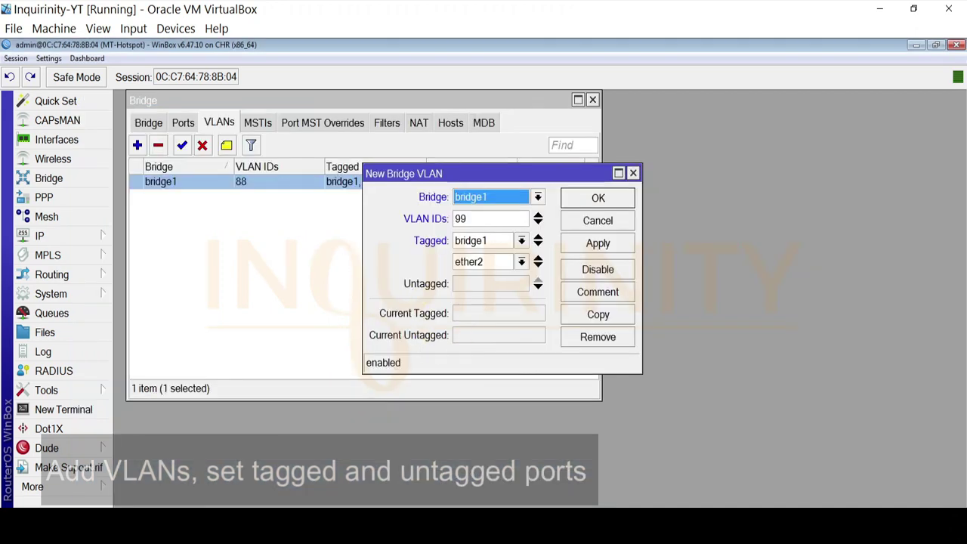
click(168, 519)
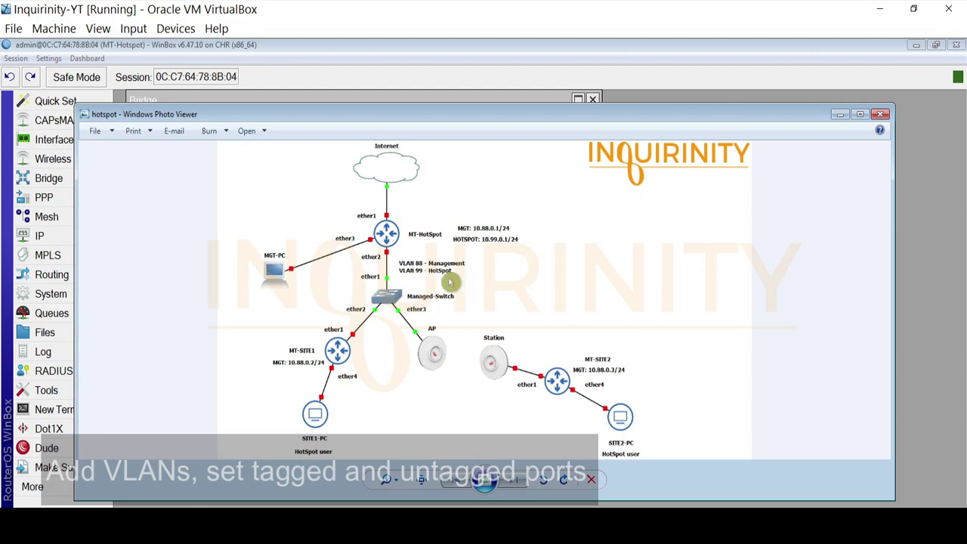
click(205, 519)
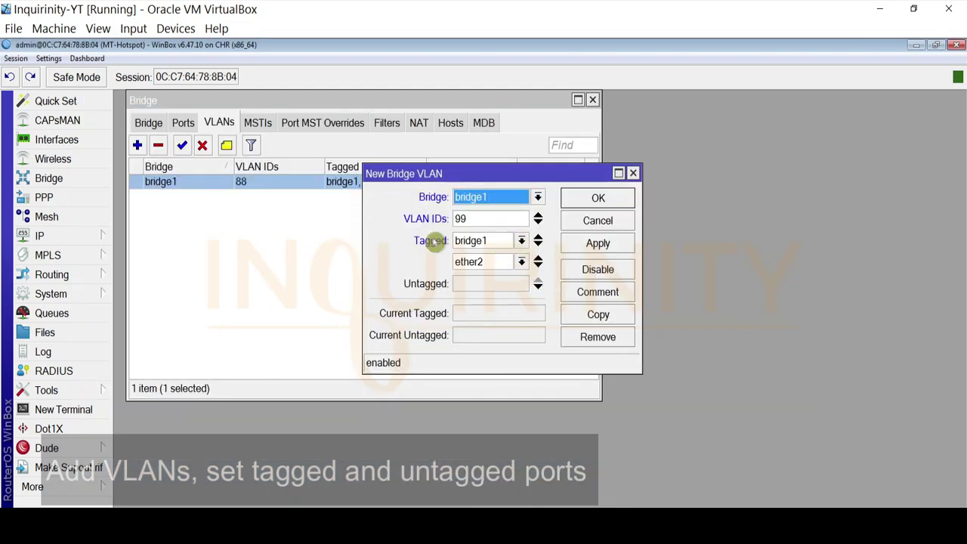
drag(477, 221, 410, 219)
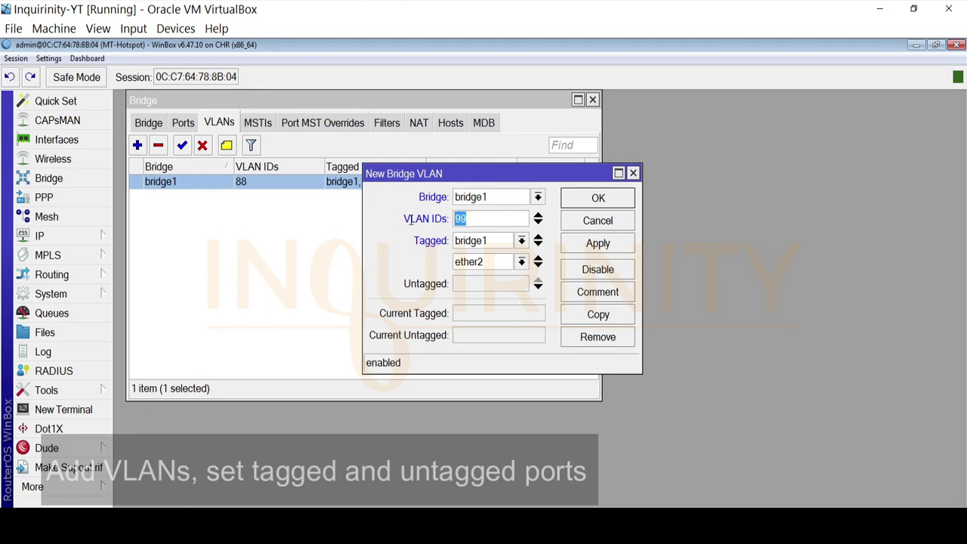
click(598, 242)
click(596, 199)
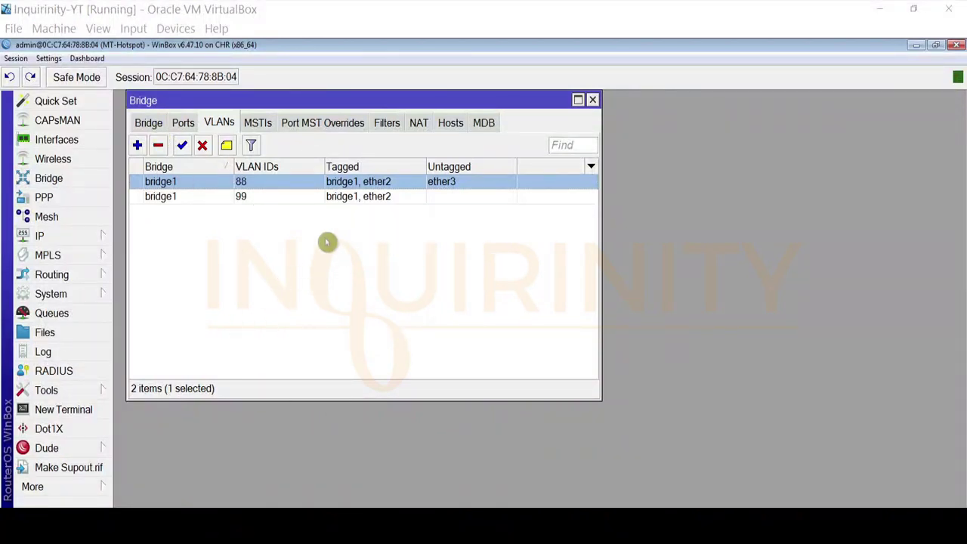
Tick VLAN Filtering in bridge1's VLAN settings, apply it, and close the Bridge window
click(149, 124)
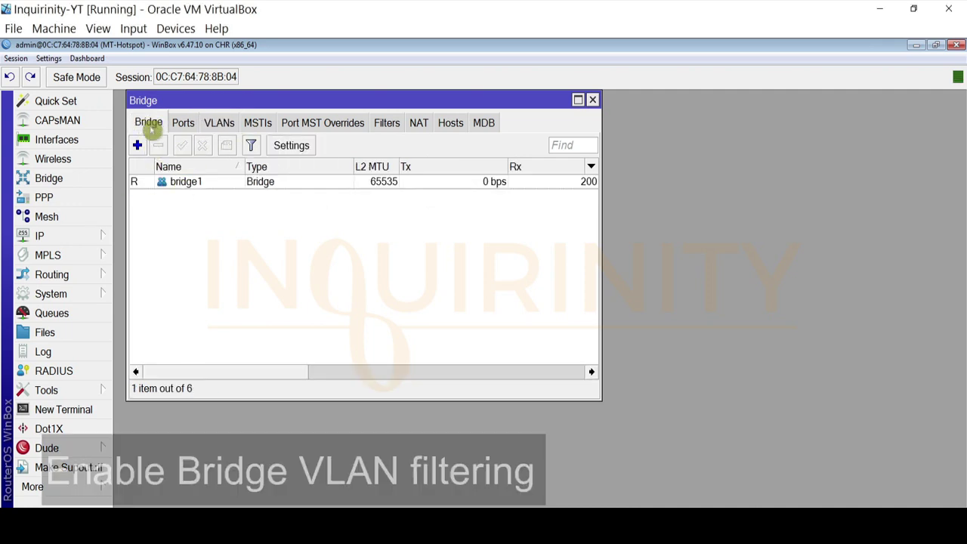
double_click(191, 184)
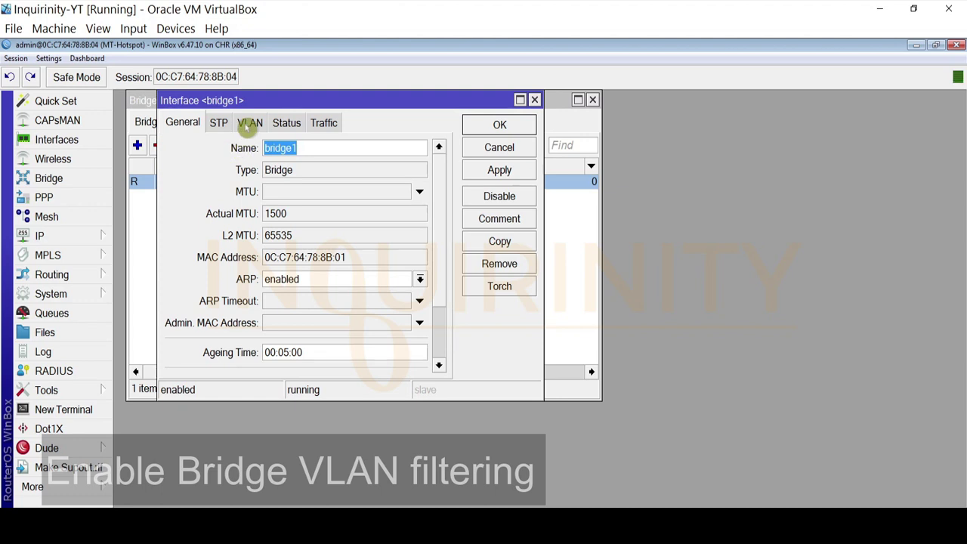
click(253, 125)
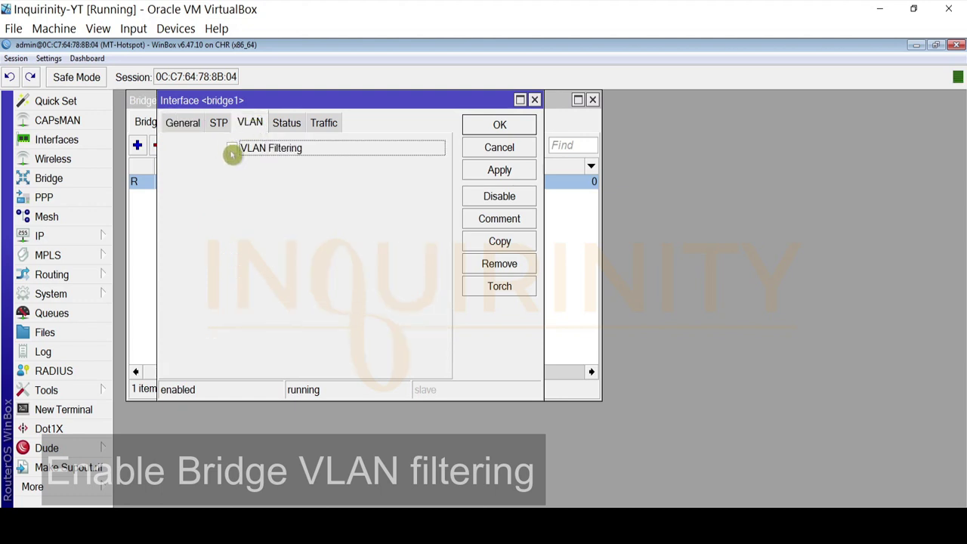
click(233, 152)
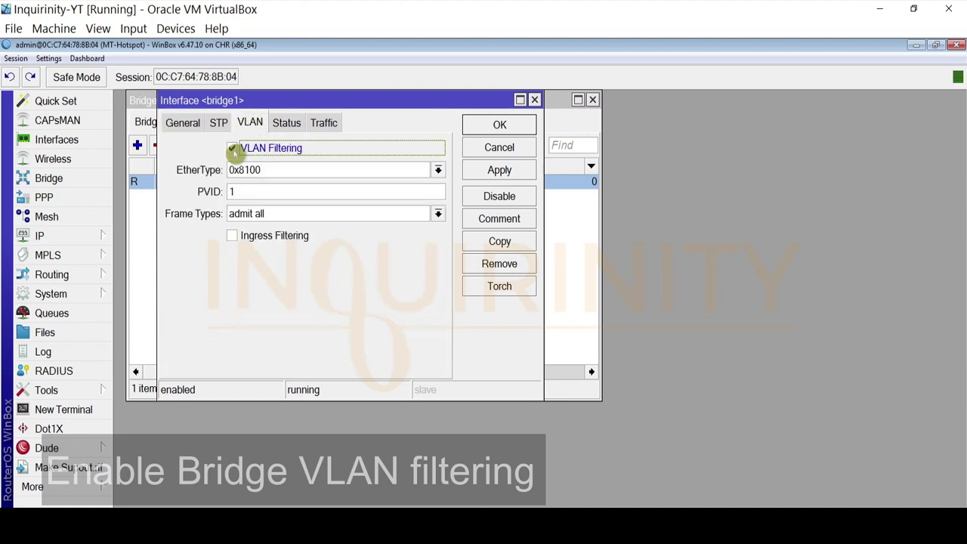
click(483, 170)
click(496, 125)
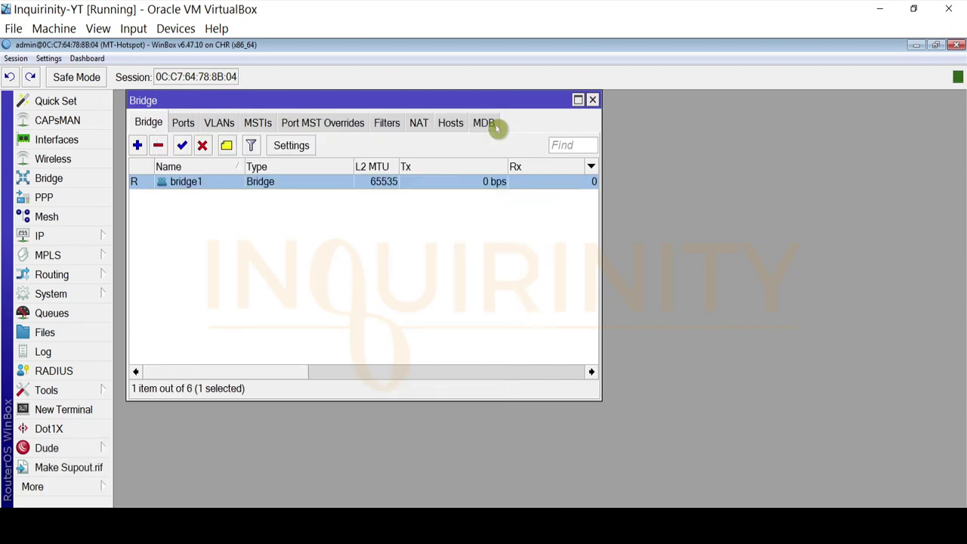
click(593, 100)
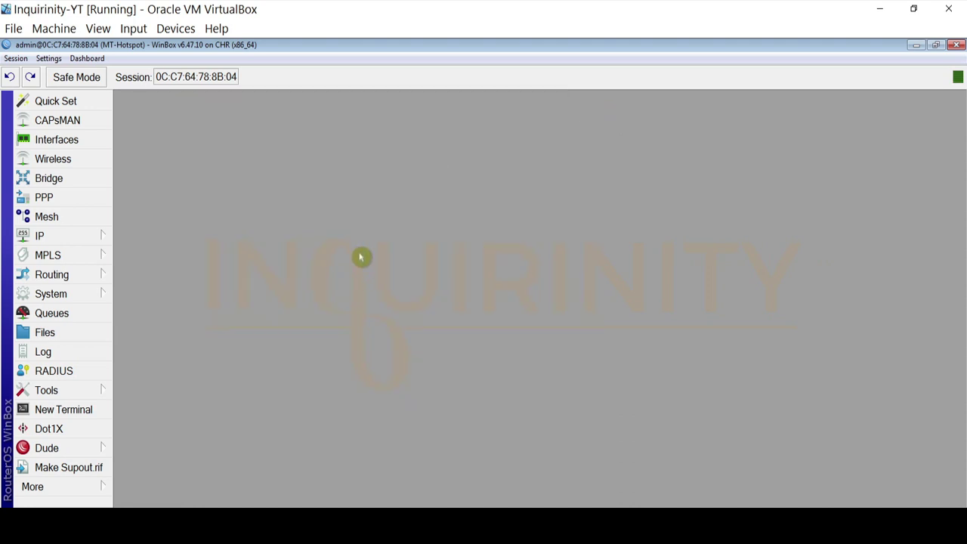
Open the Interface List listing bridge1 and ether1 through ether5, after checking the diagram
click(80, 145)
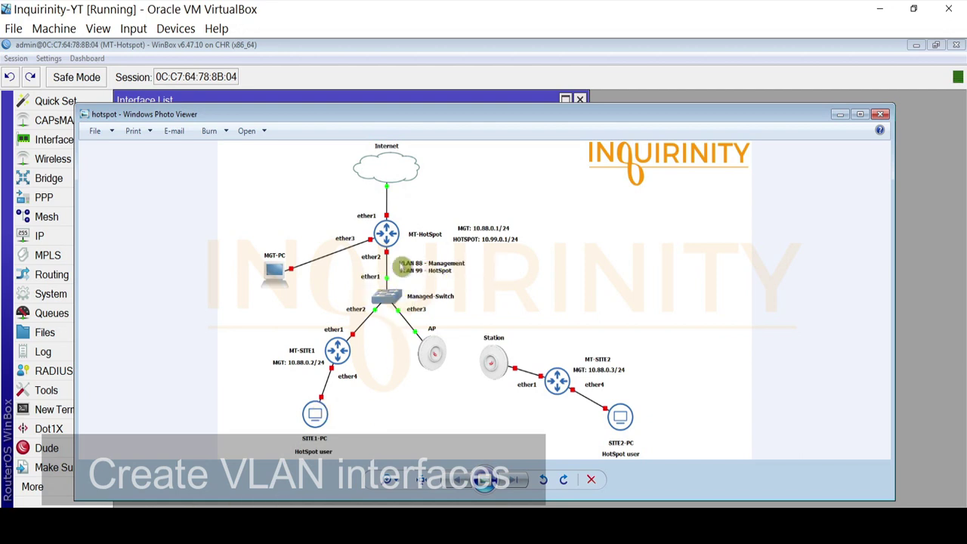
click(185, 518)
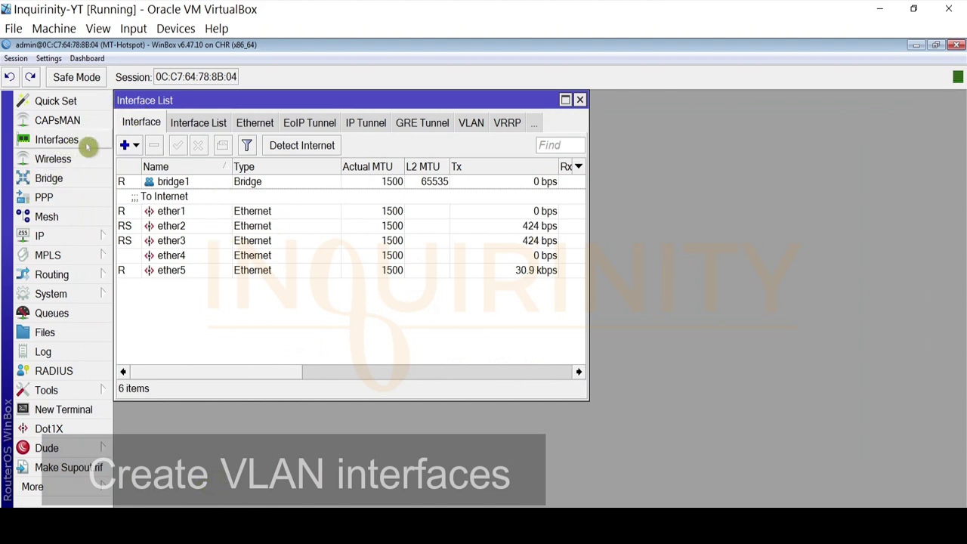
Create a new VLAN interface with VLAN ID 88 on bridge1
click(130, 146)
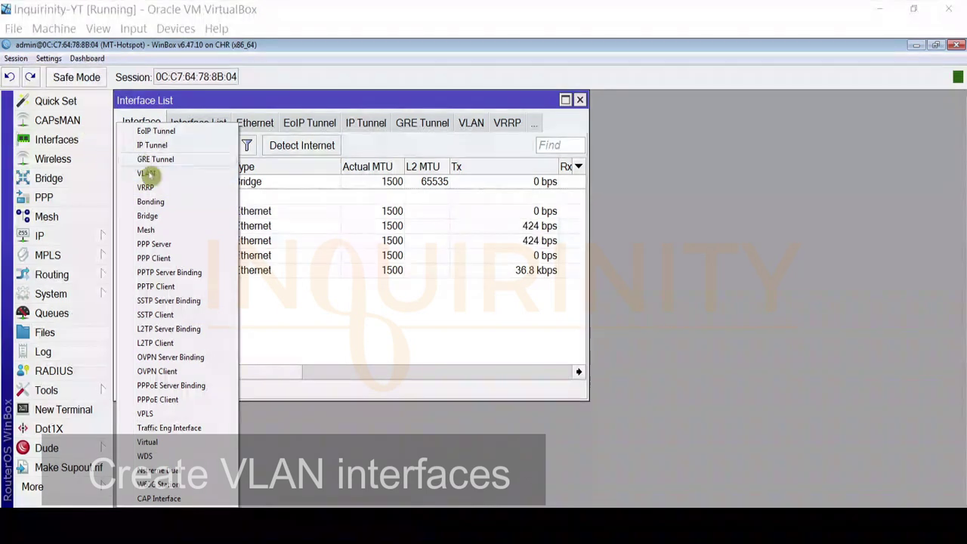
click(146, 173)
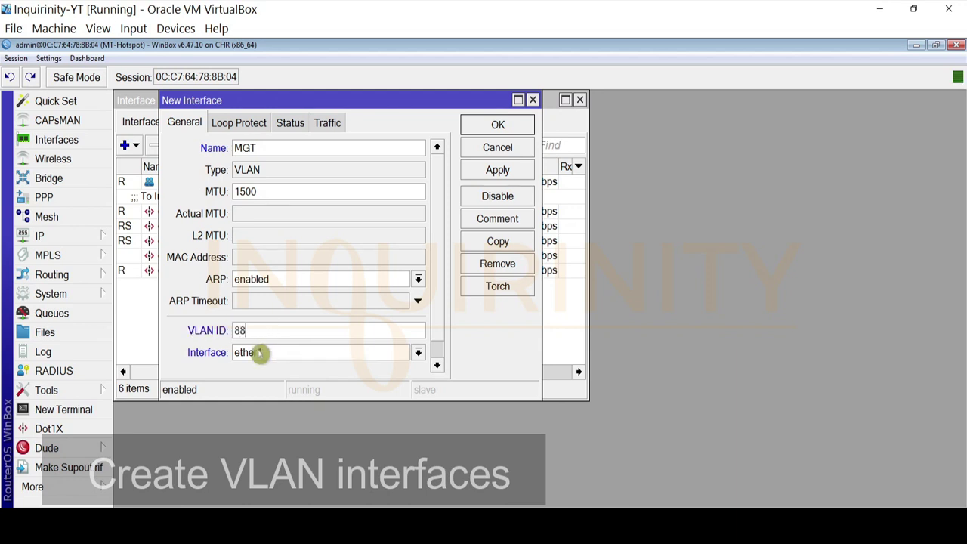
click(257, 352)
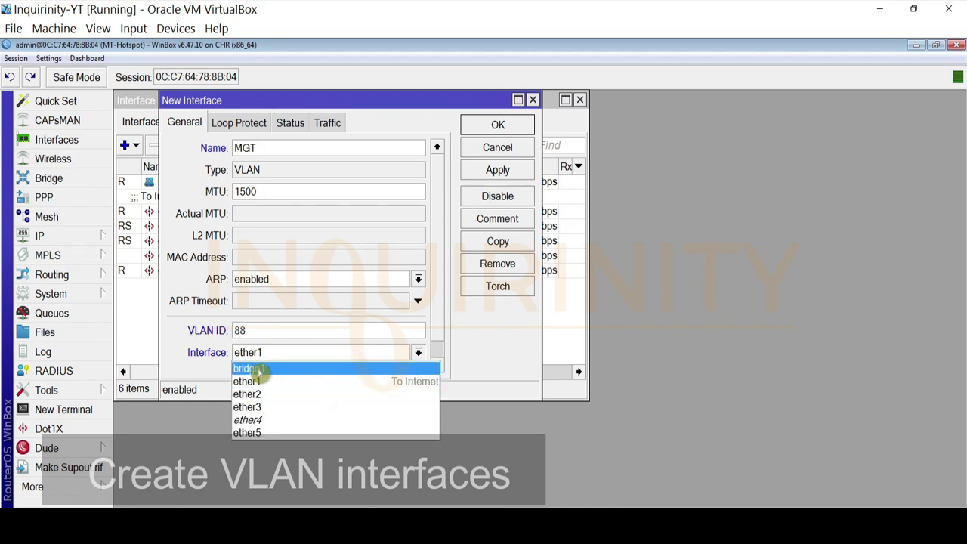
click(248, 369)
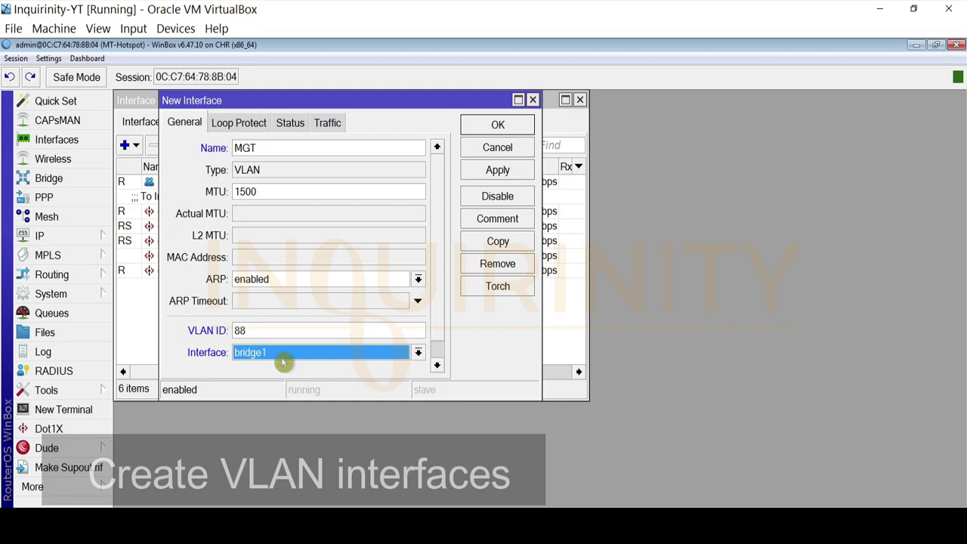
click(485, 169)
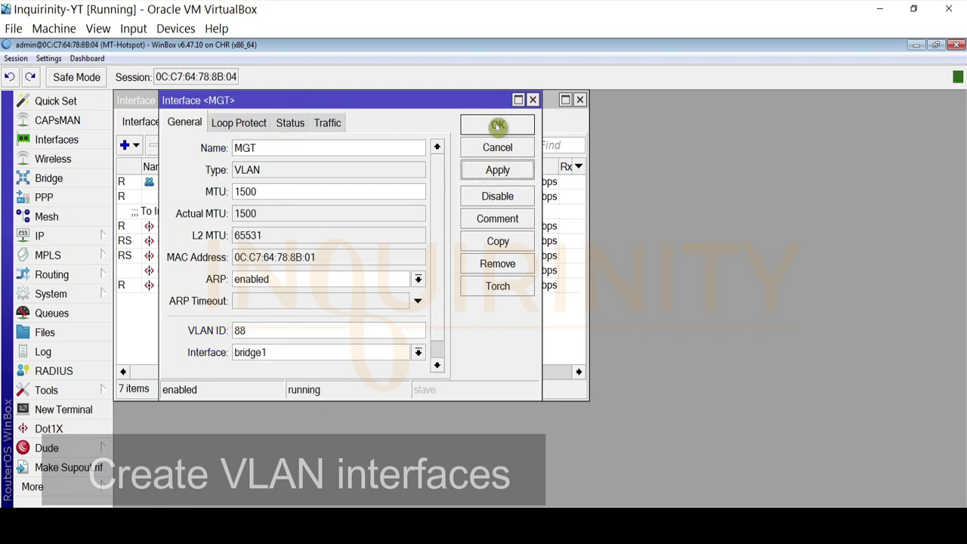
click(495, 125)
click(182, 196)
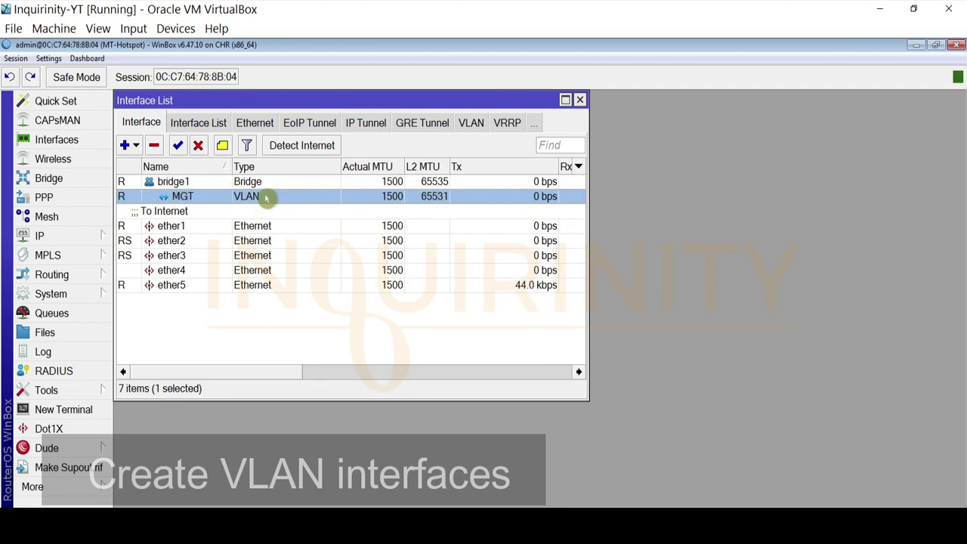
Name the interface MGT-VLAN88 and widen the Name column to show it fully
click(579, 166)
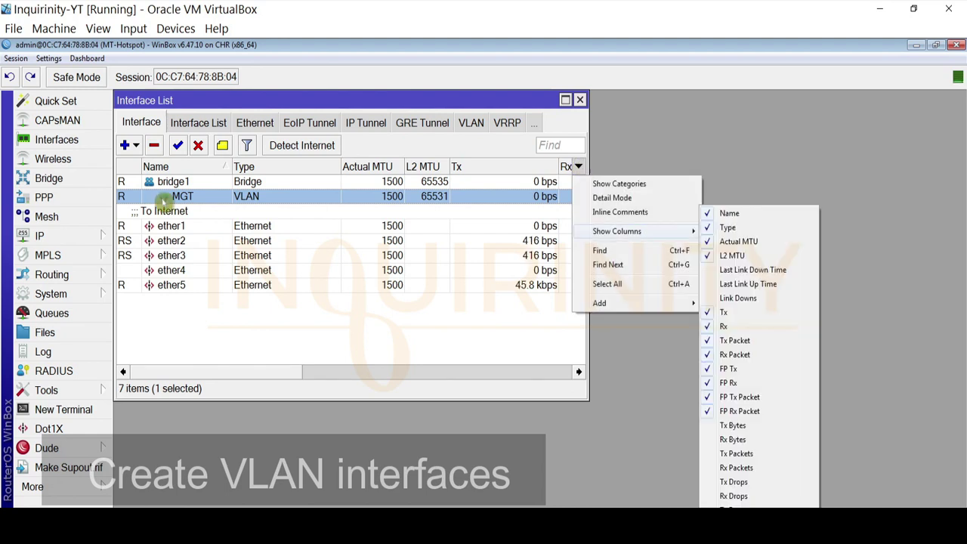
click(163, 200)
double_click(180, 198)
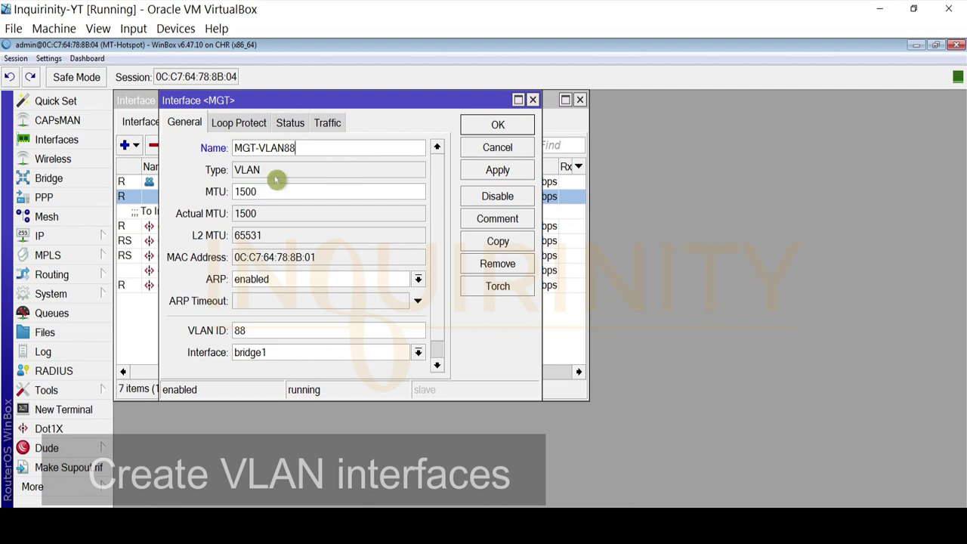
click(493, 170)
click(498, 127)
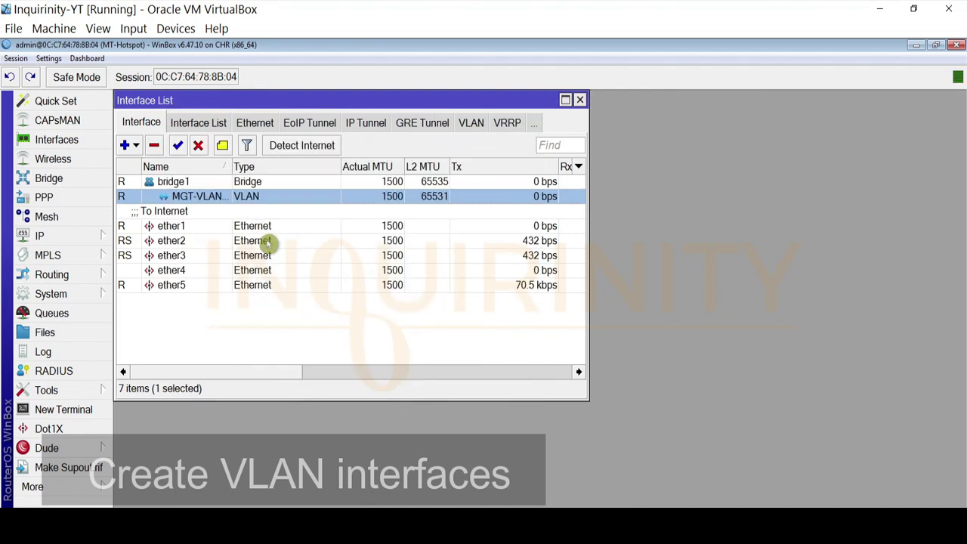
drag(231, 165, 261, 164)
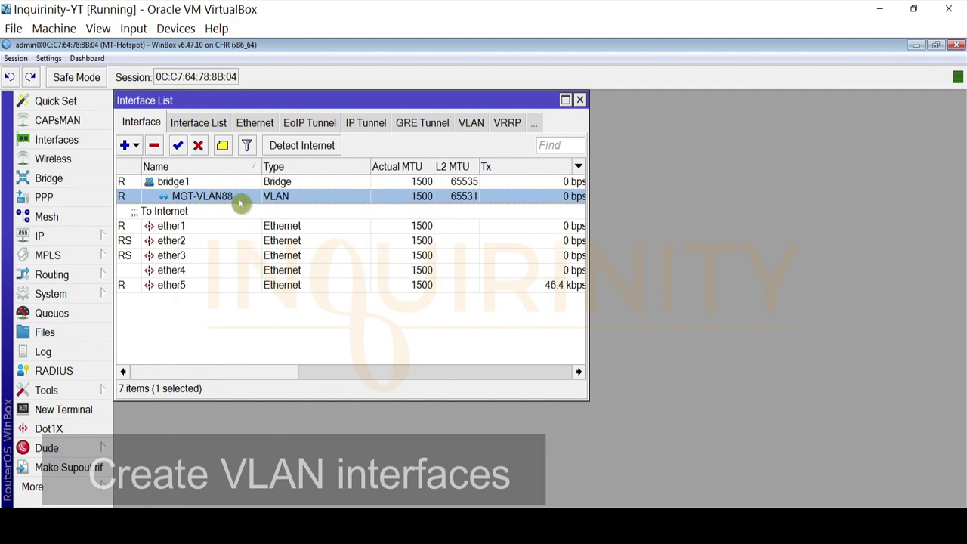
Add VLAN interface HOTSPOT-VLAN99 with VLAN ID 99 on bridge1
click(124, 146)
click(148, 173)
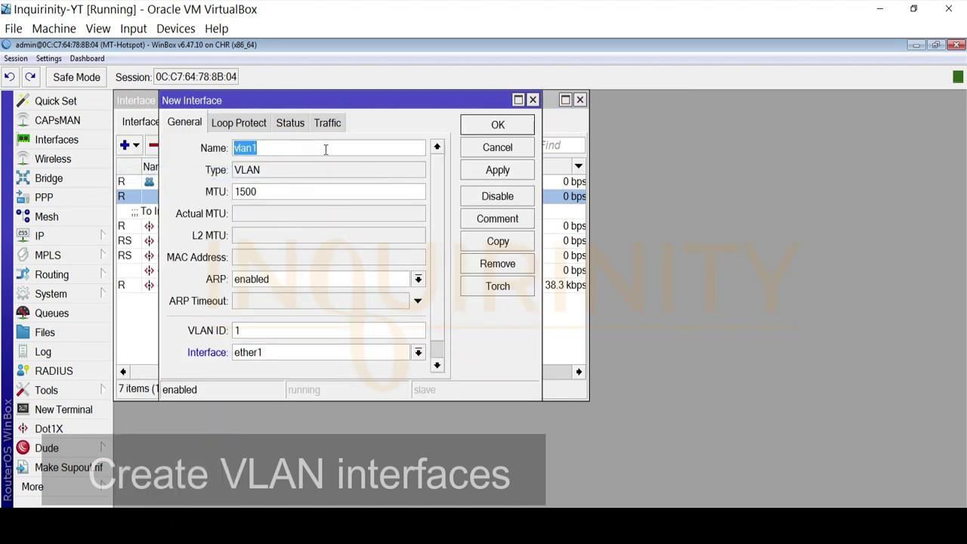
key(BackSpace)
key(BackSpace)
text(OTSP)
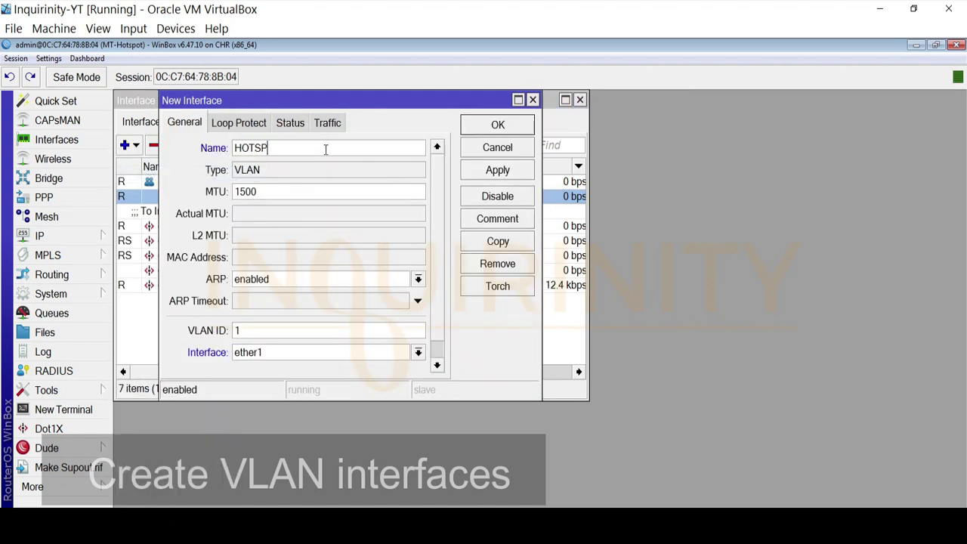
text(OT-VLAN99)
click(242, 333)
drag(242, 333, 176, 332)
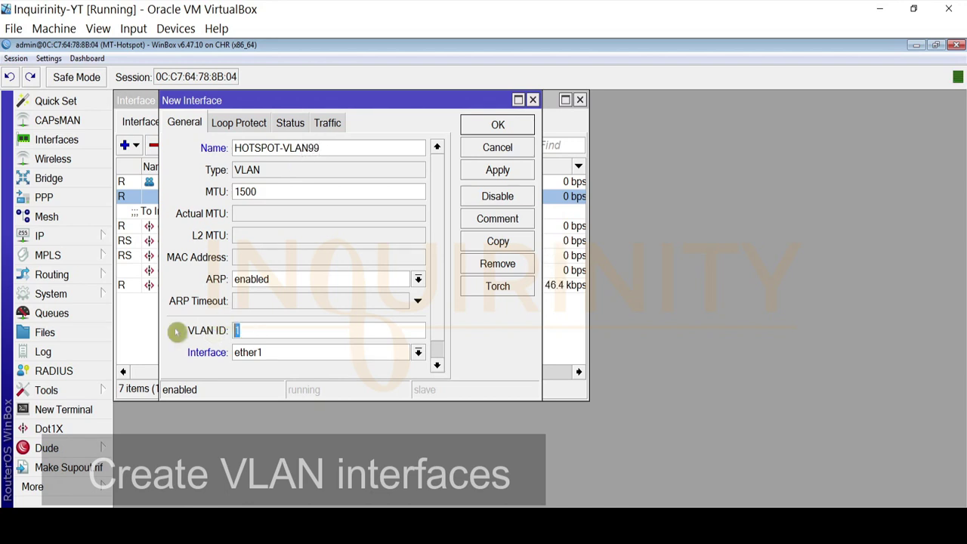
text(99)
click(269, 357)
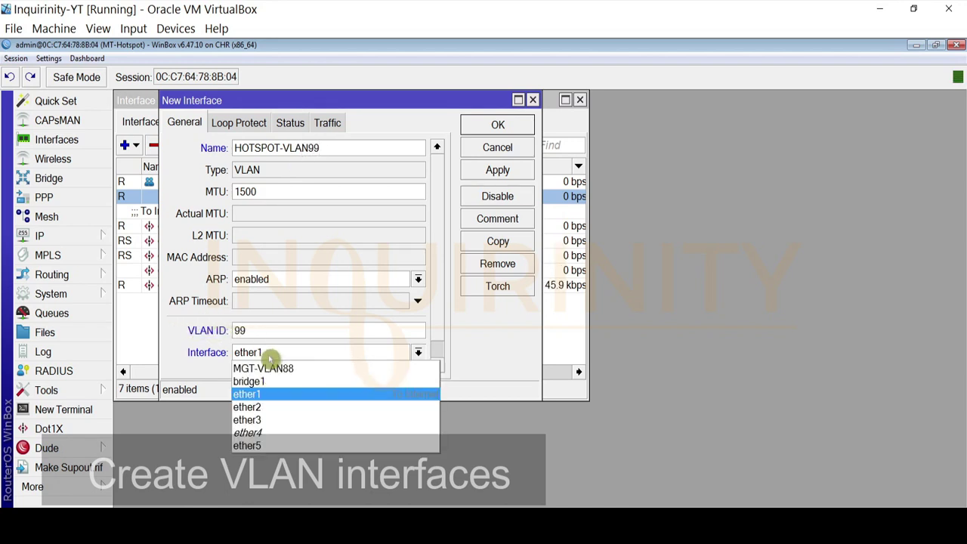
click(247, 381)
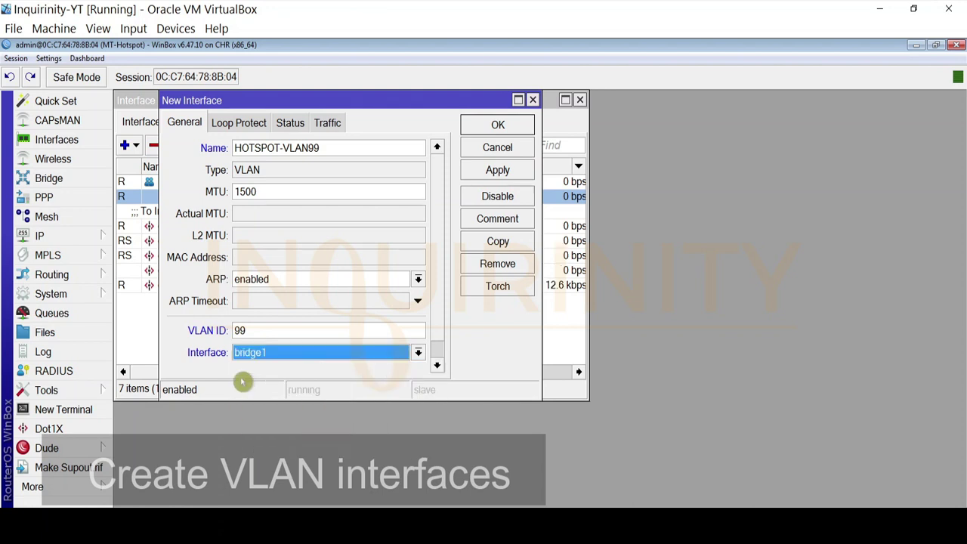
click(495, 170)
click(498, 126)
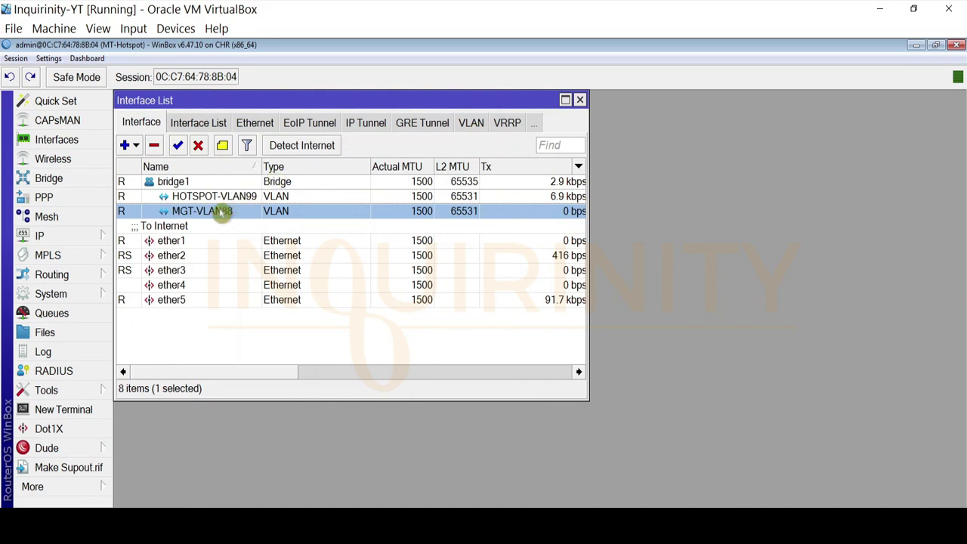
Review the HOTSPOT-VLAN99, MGT-VLAN88 and bridge1 rows in the interface list
click(241, 196)
click(234, 211)
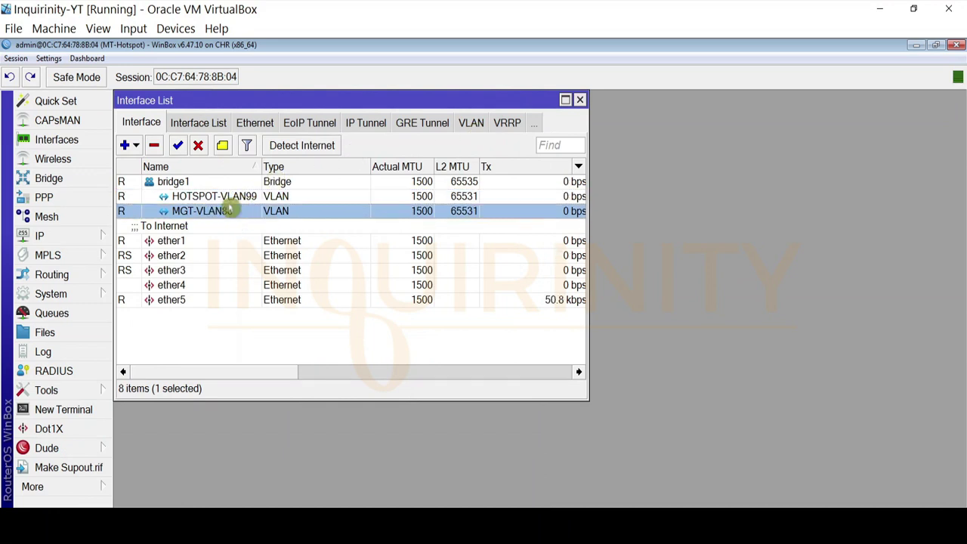
click(223, 197)
click(225, 211)
click(222, 196)
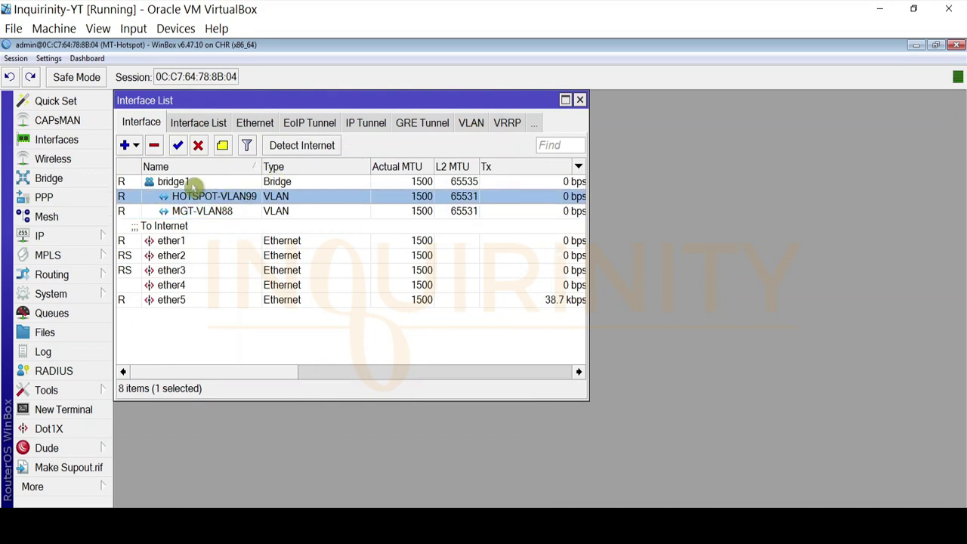
click(192, 184)
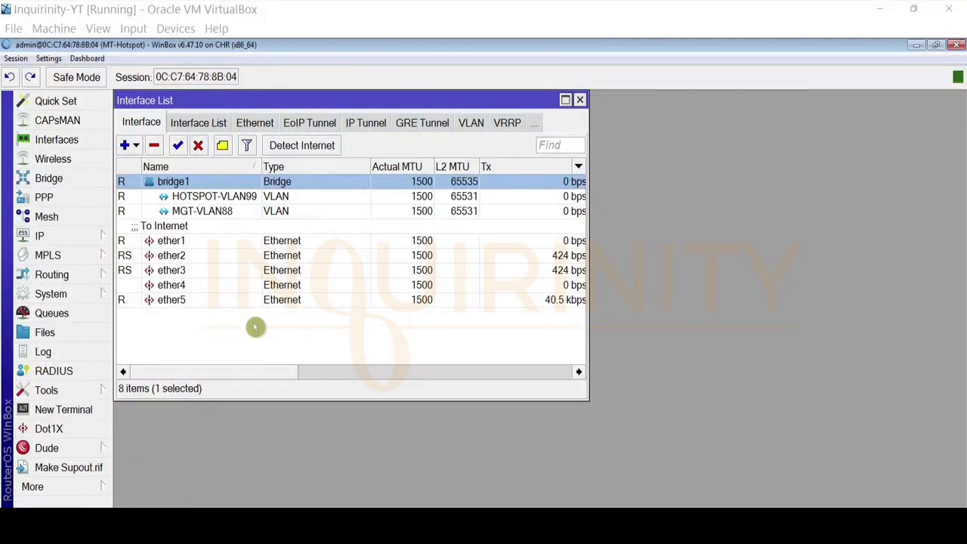
Close the Interface List and open IP Addresses, widening the list and checking the diagram
click(580, 100)
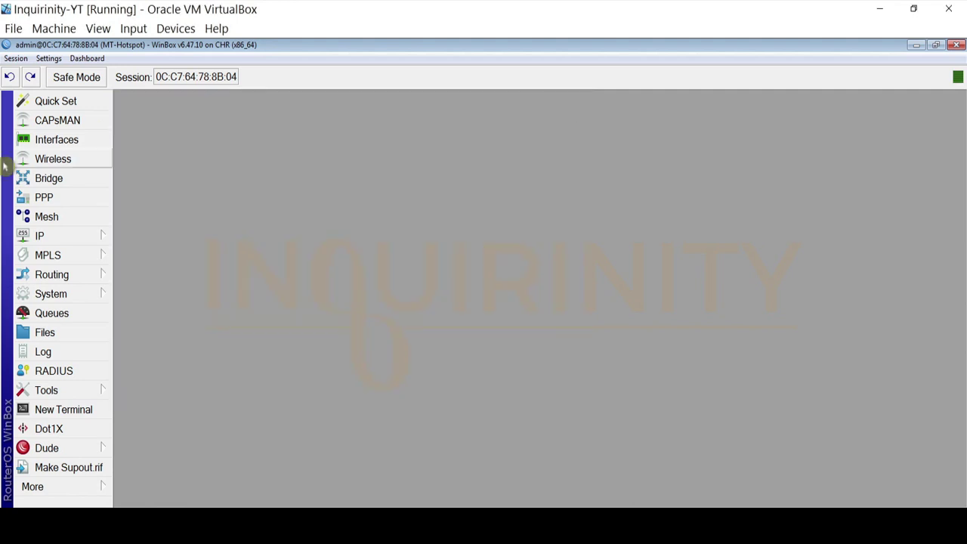
click(57, 237)
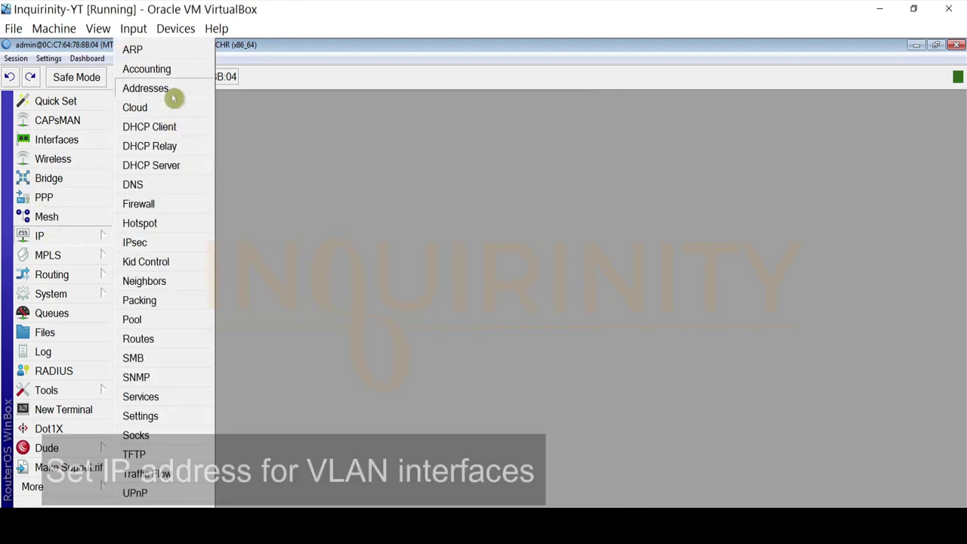
click(173, 94)
click(278, 159)
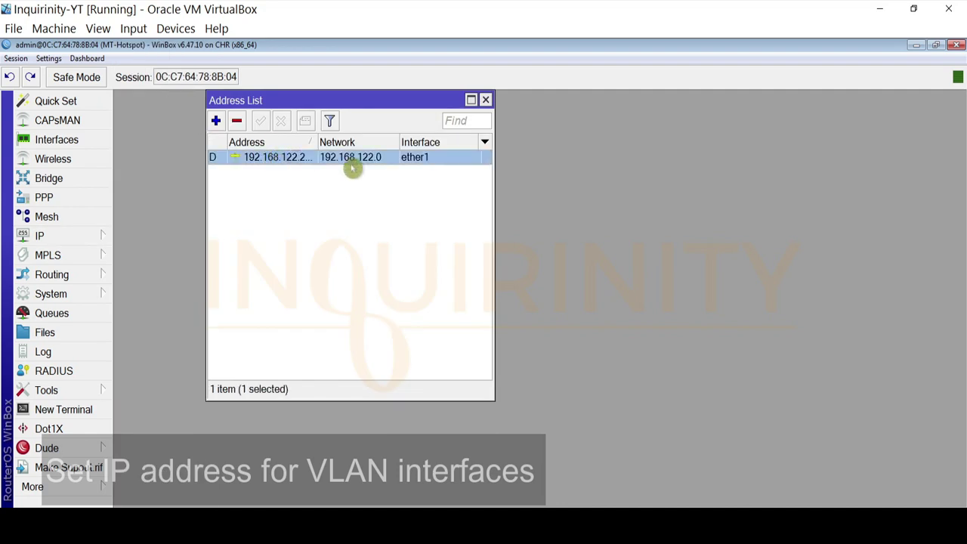
drag(493, 201, 579, 205)
click(432, 163)
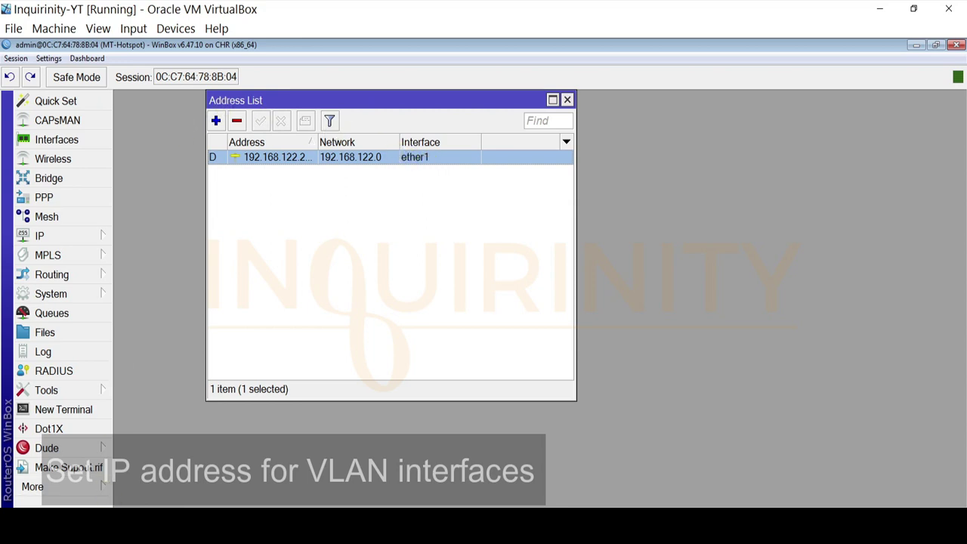
click(136, 525)
Add address 10.88.0.1/24 on interface MGT-VLAN88
click(216, 121)
text(10.88.0.1/24)
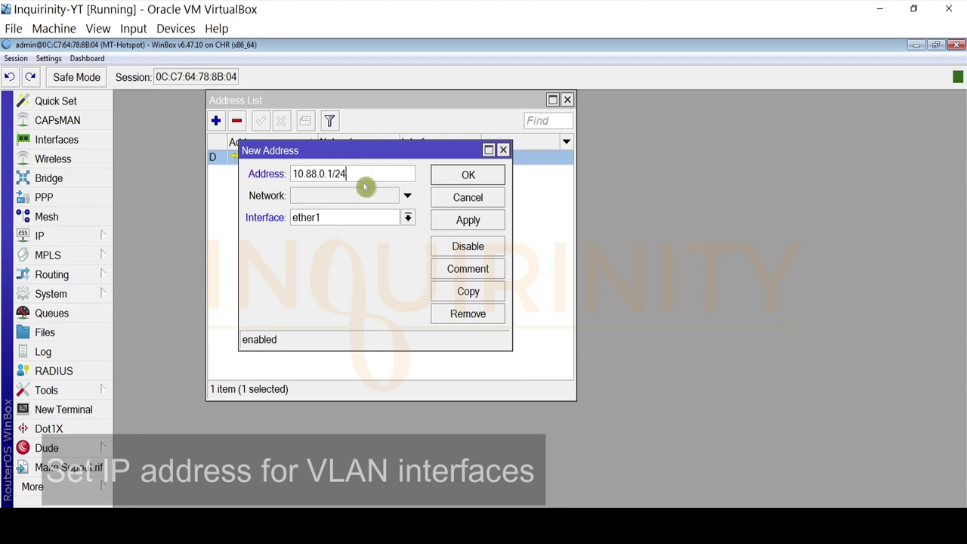
click(363, 217)
click(340, 244)
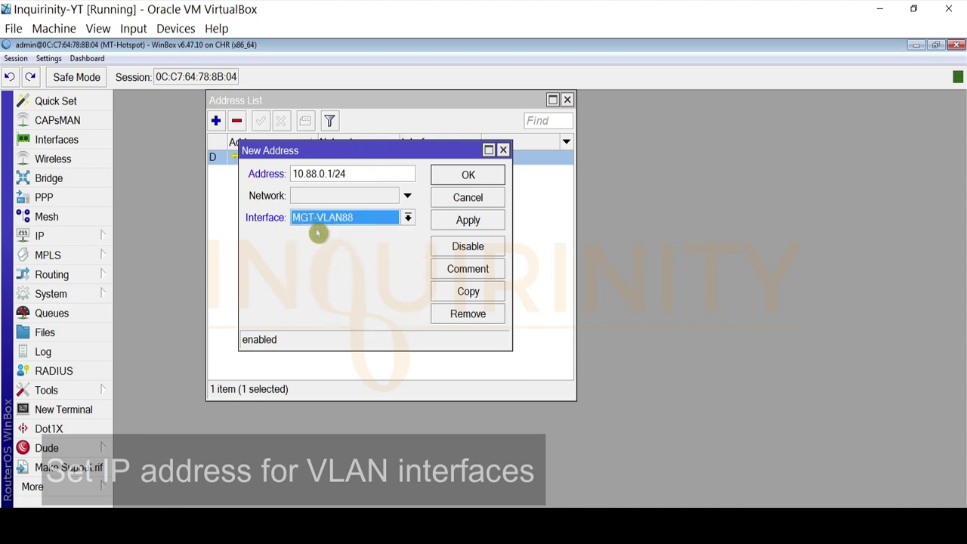
click(470, 220)
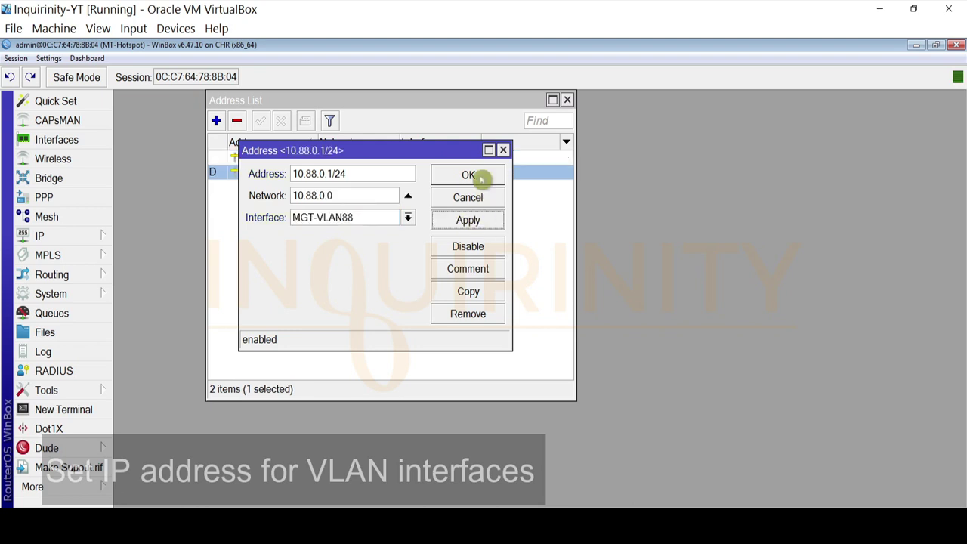
click(481, 178)
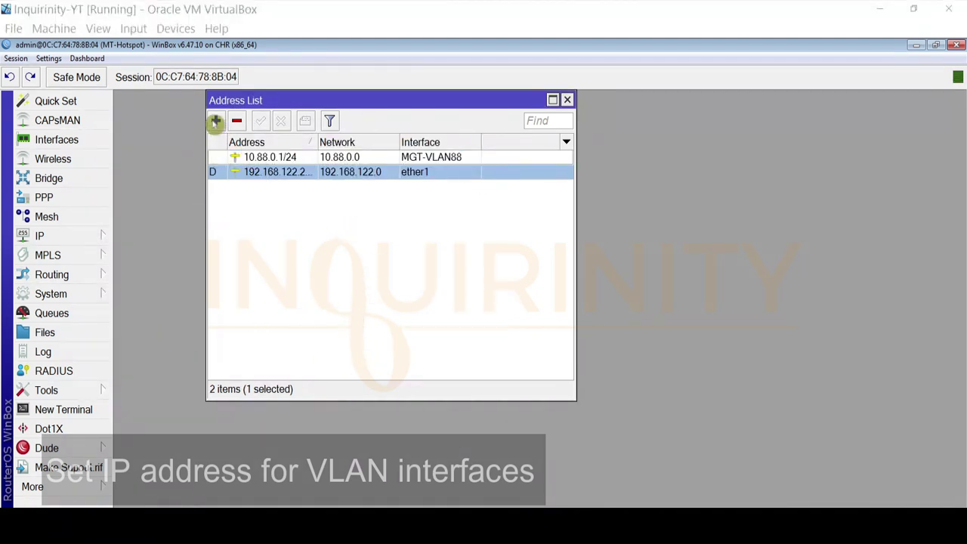
Add address 10.99.0.1/24 on interface HOTSPOT-VLAN99
click(215, 122)
text(10.99.0.1/24)
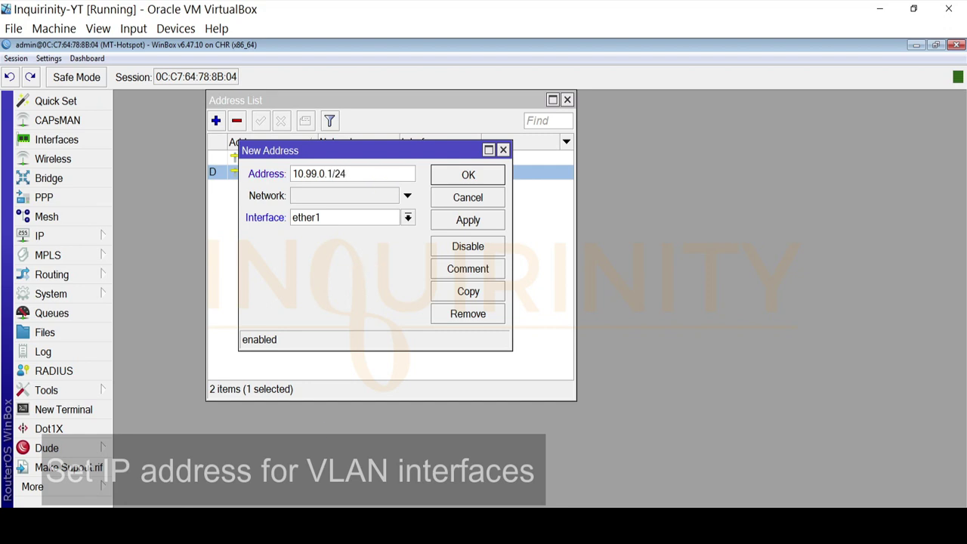
key(alt+Tab)
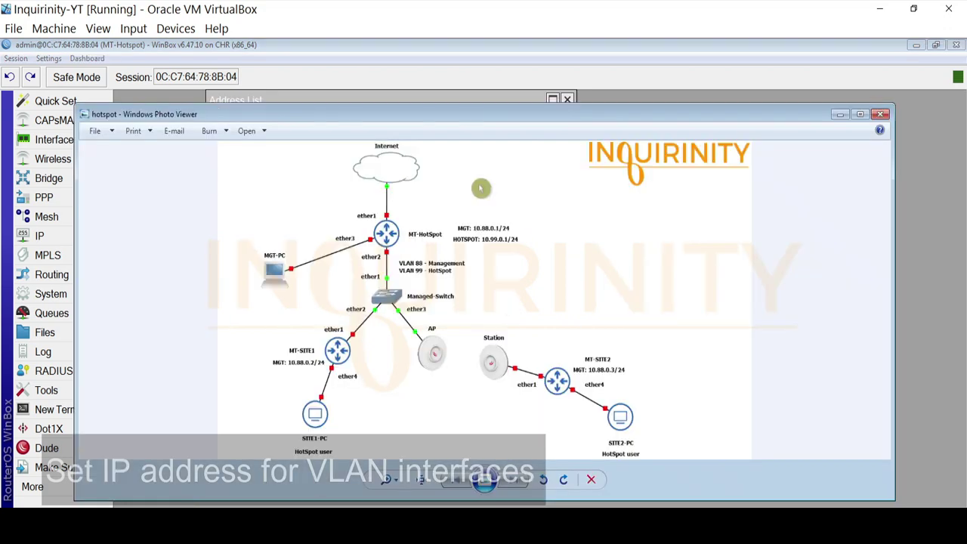
click(841, 115)
click(364, 219)
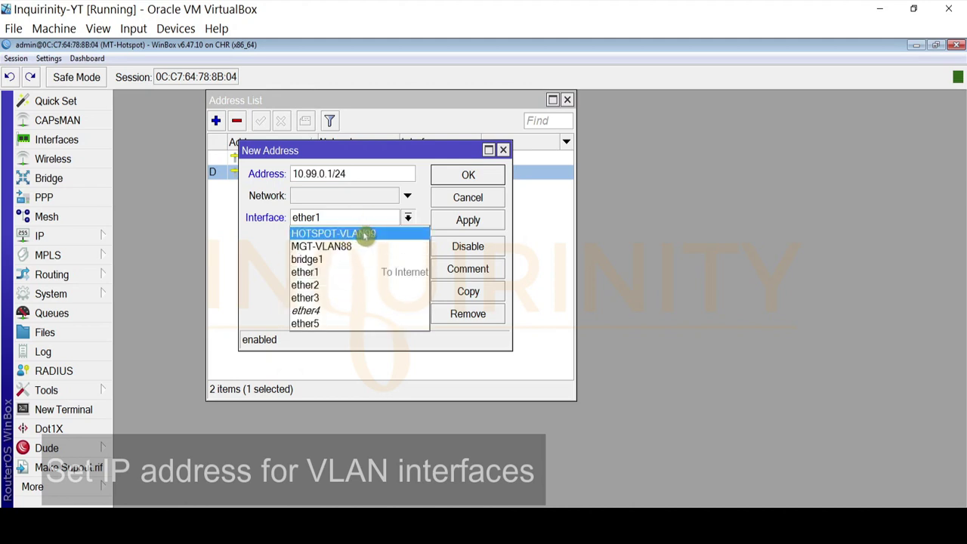
click(365, 235)
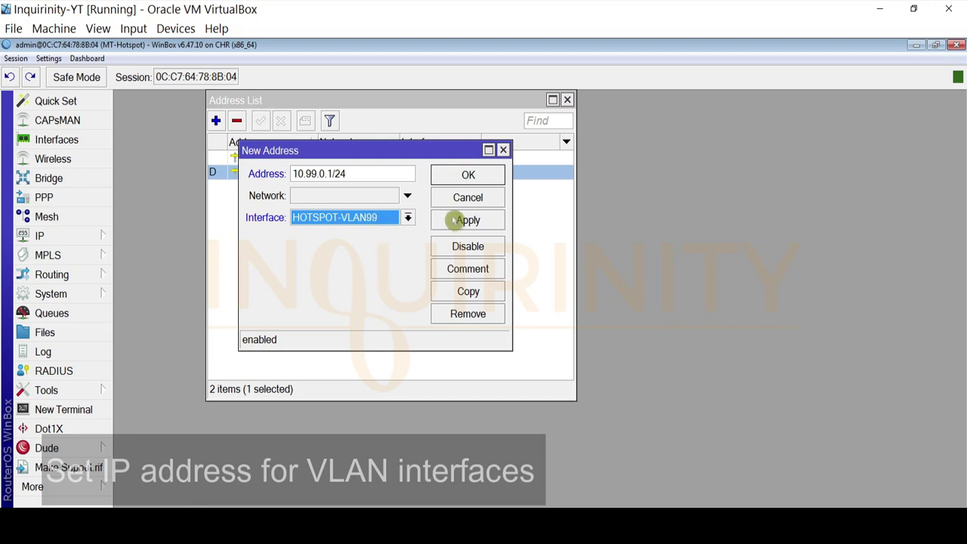
click(453, 219)
click(458, 176)
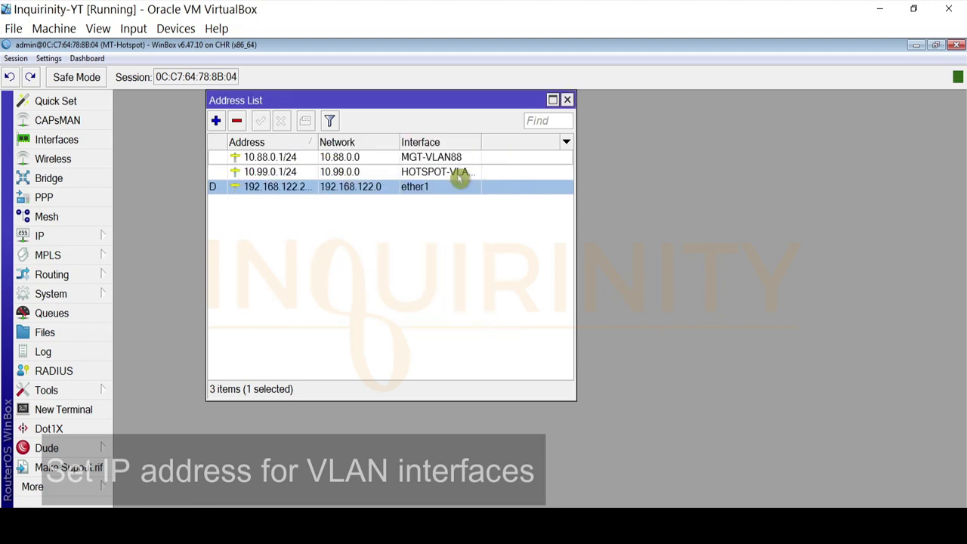
click(317, 157)
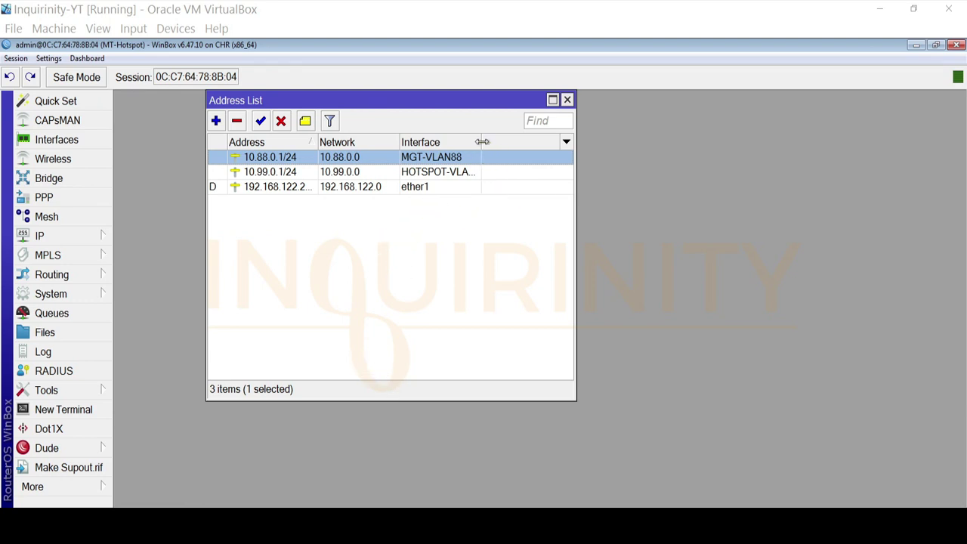
Widen the Interface column to reveal HOTSPOT-VLAN99 and review both VLAN addresses
drag(481, 142, 510, 142)
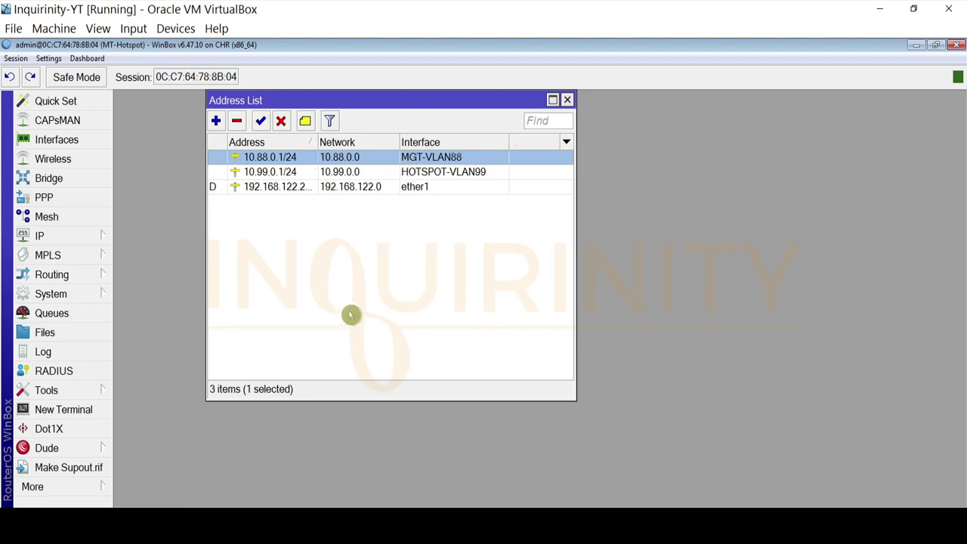
click(347, 172)
click(348, 159)
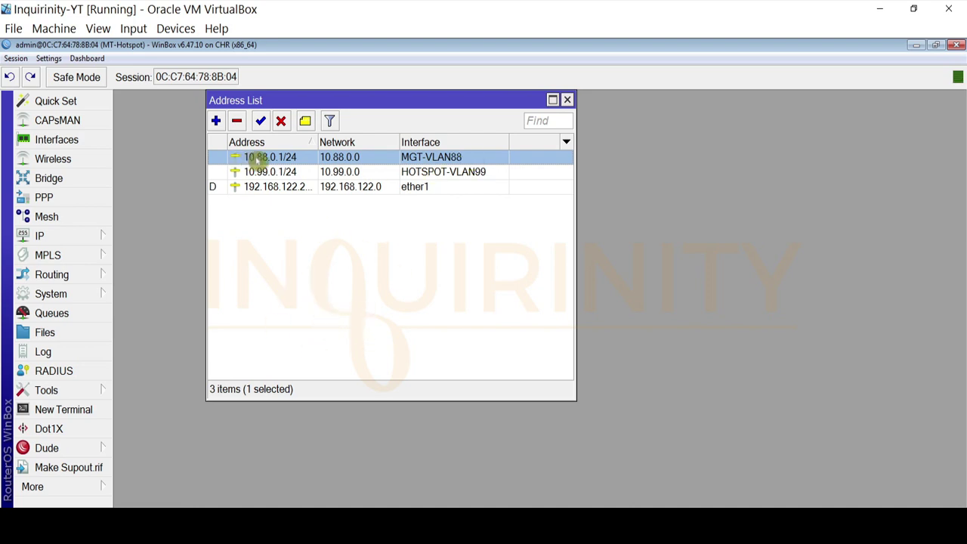
mouse_move(297, 171)
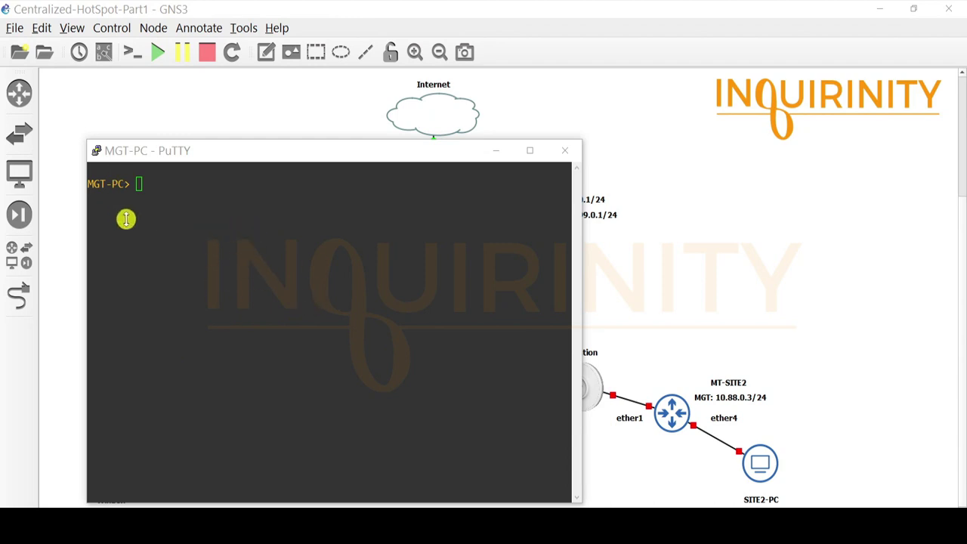
On MGT-PC, run show ip to confirm 10.88.0.100/24, then ping gateway 10.88.0.1
click(212, 218)
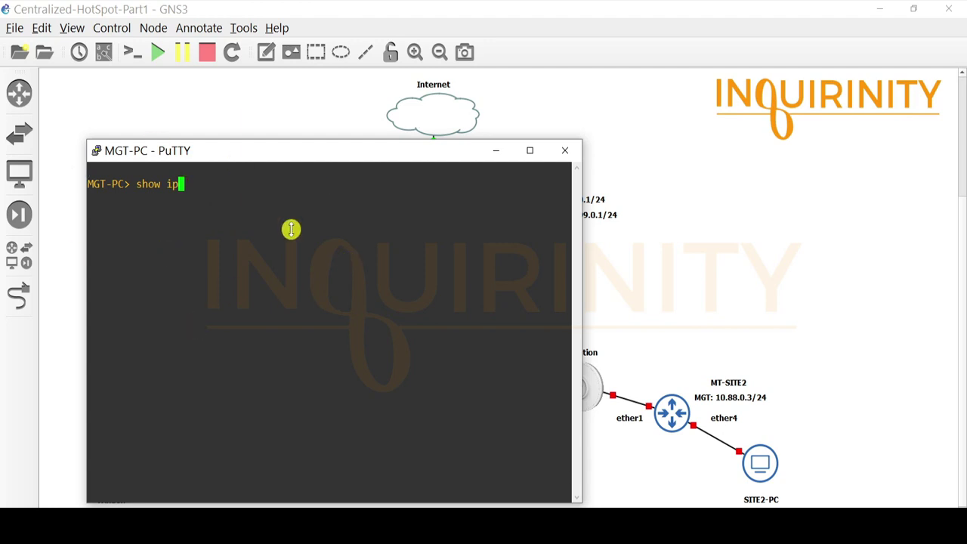
key(Return)
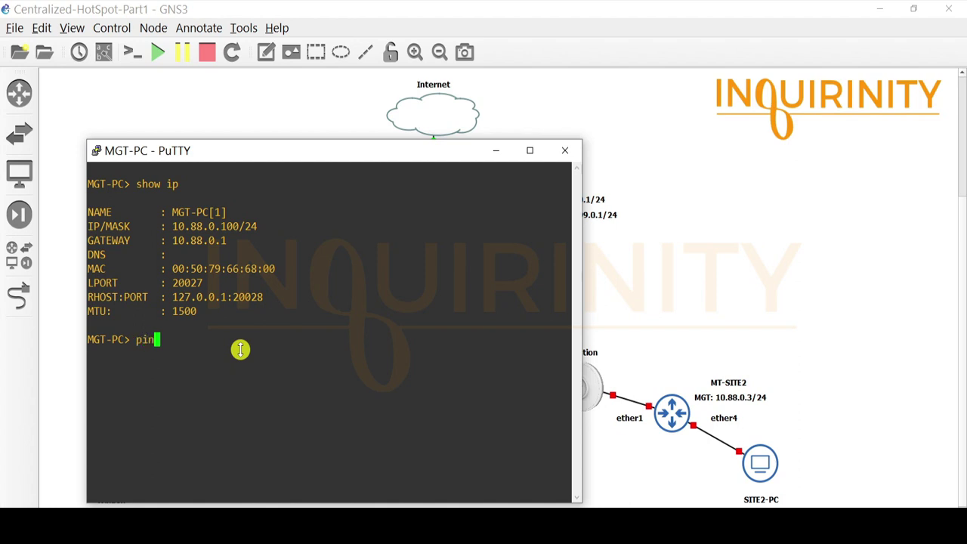
text(g 10.88.0.1)
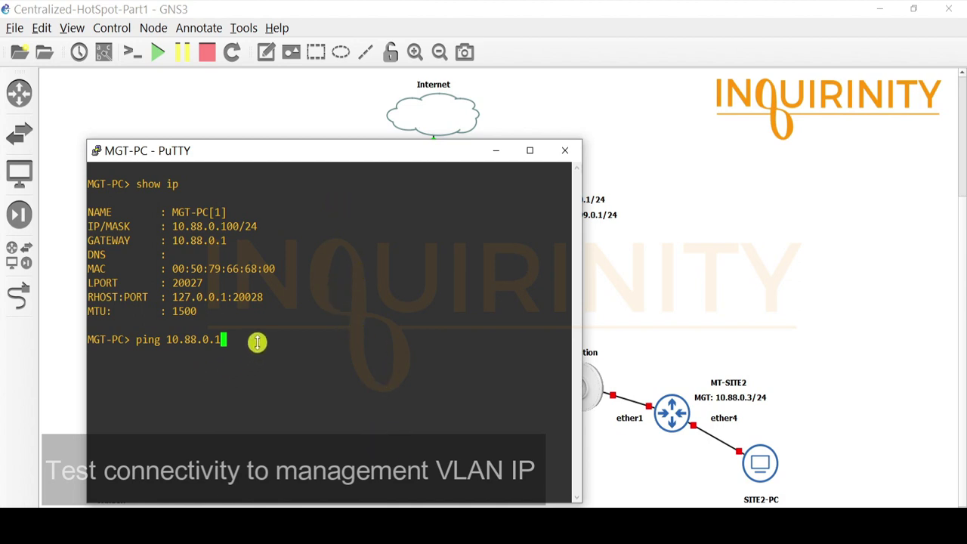
key(Return)
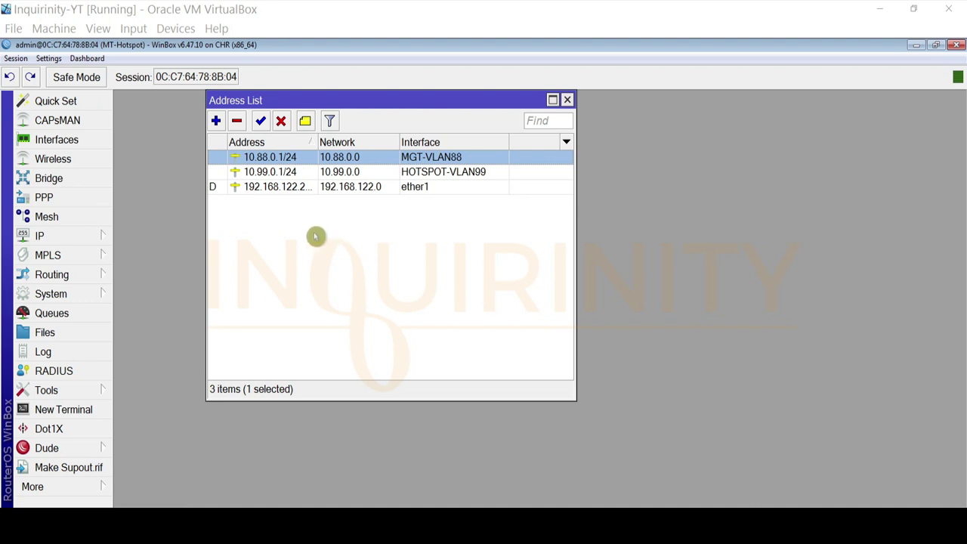
Close the Address List window and open the IP > Hotspot window
click(569, 101)
click(567, 101)
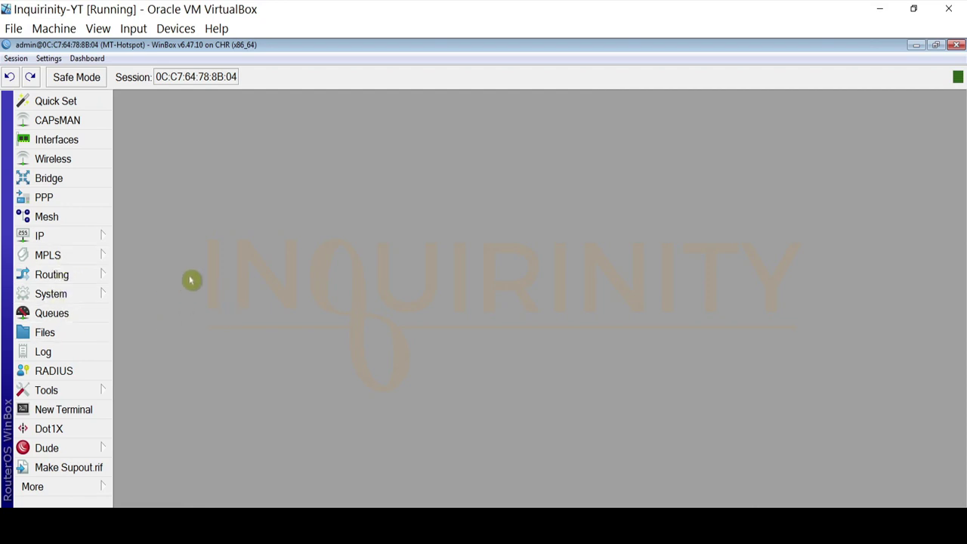
click(73, 239)
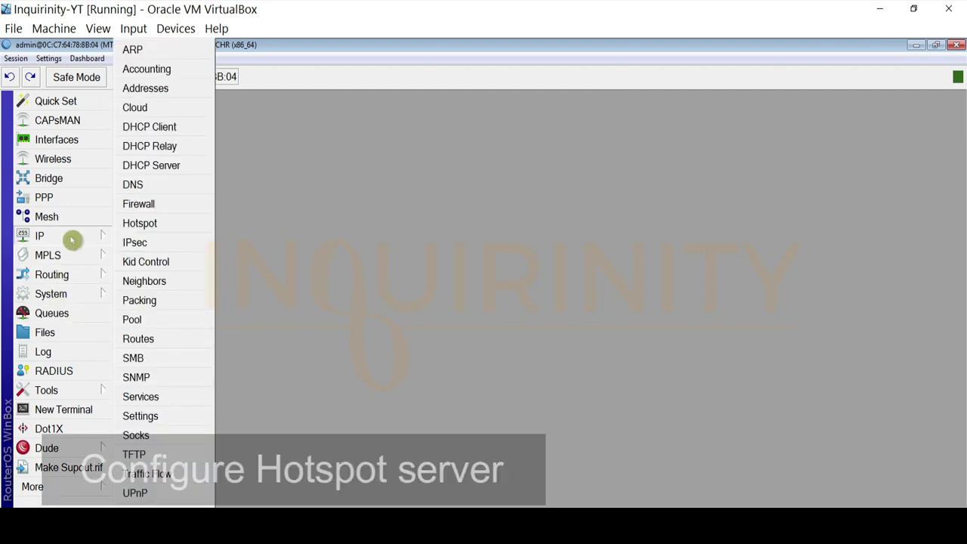
click(147, 225)
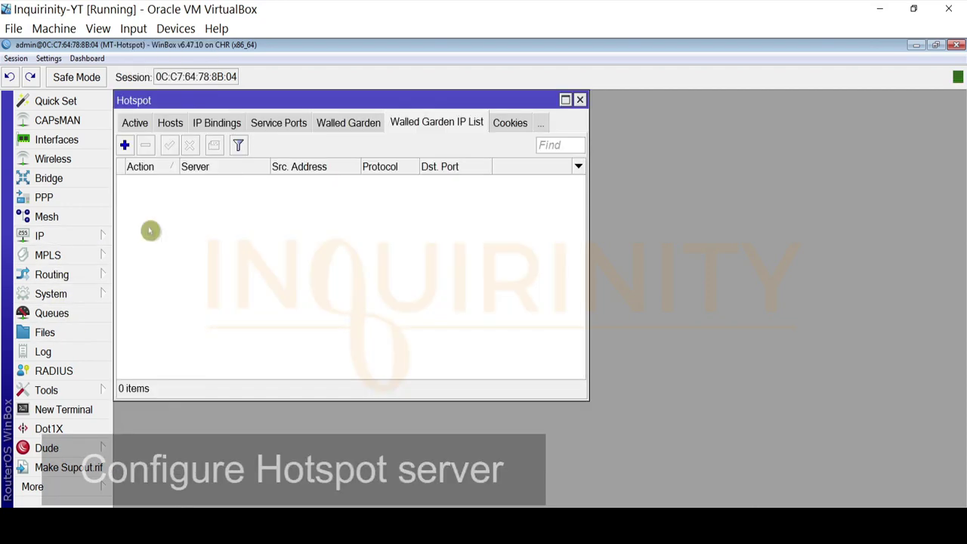
Browse the Hotspot tabs forward through to the Users page
click(131, 123)
click(131, 124)
click(133, 123)
click(133, 124)
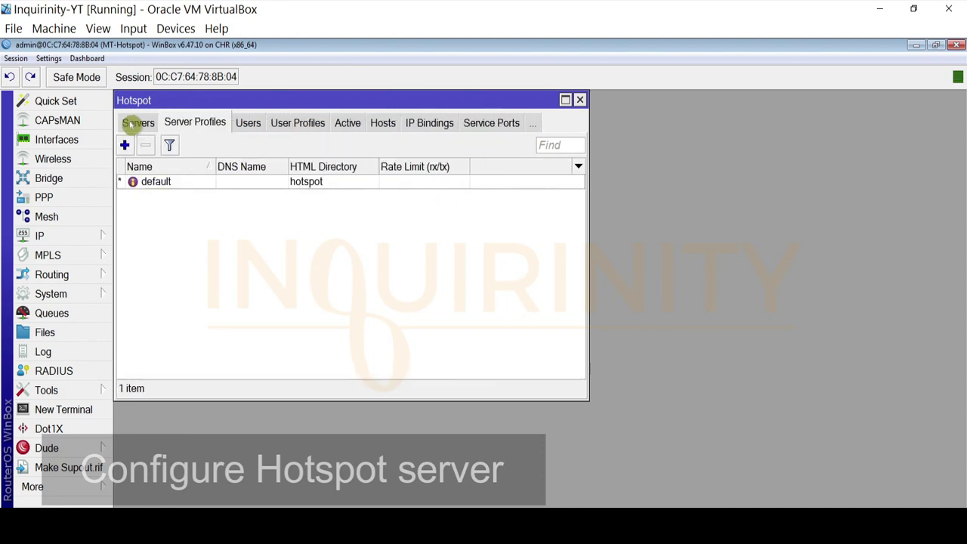
click(130, 122)
click(173, 121)
click(243, 124)
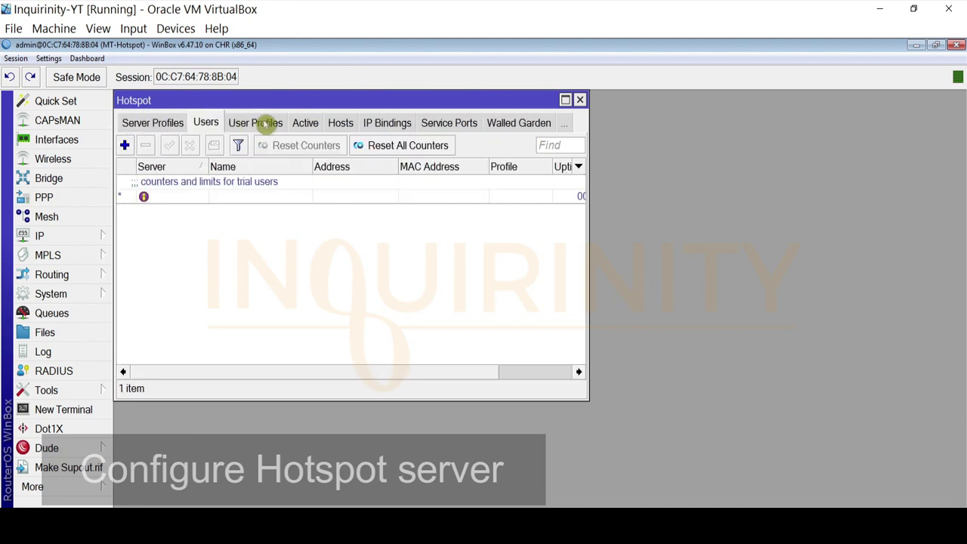
click(263, 123)
click(263, 124)
View IP Bindings and Walled Garden, then step back to the Servers tab
click(240, 124)
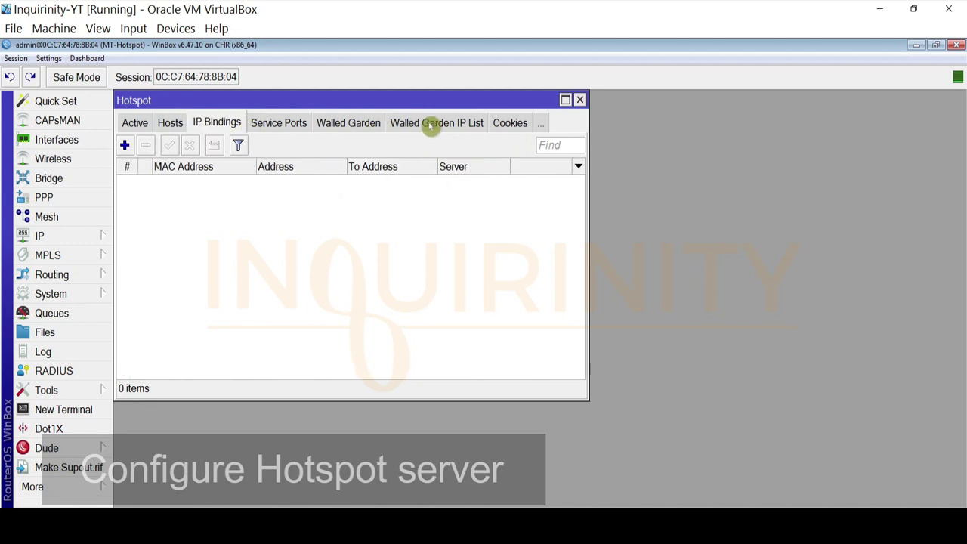
click(509, 123)
click(441, 124)
click(356, 123)
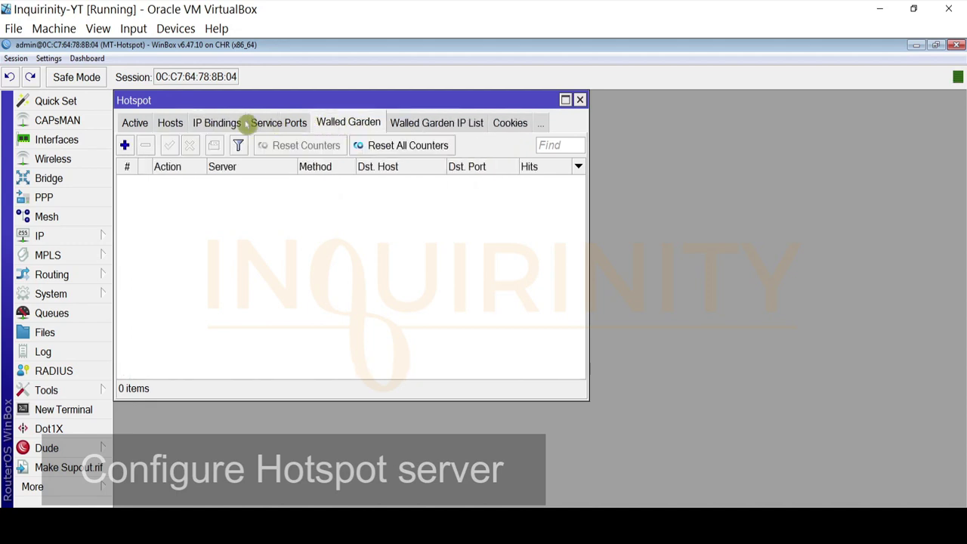
click(240, 123)
click(140, 123)
click(130, 123)
click(129, 125)
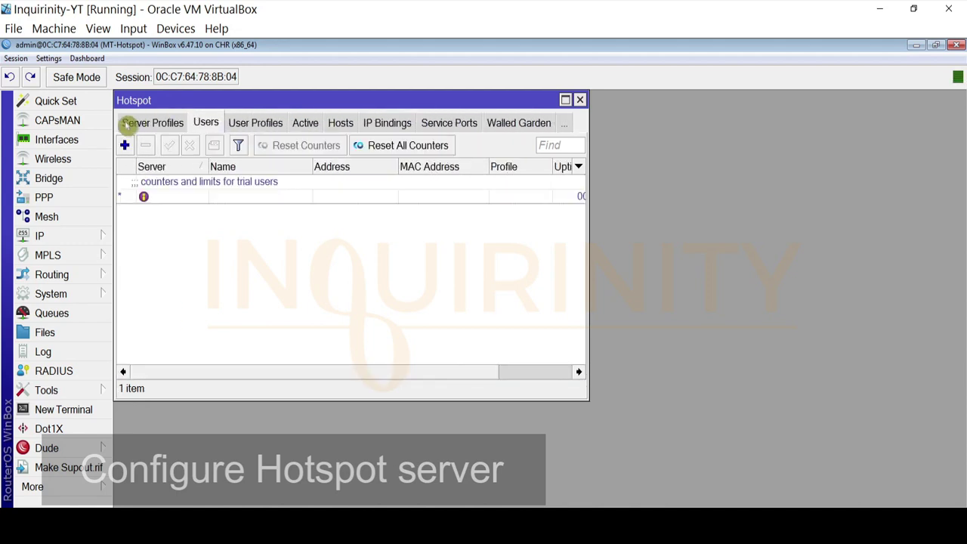
click(128, 124)
click(128, 124)
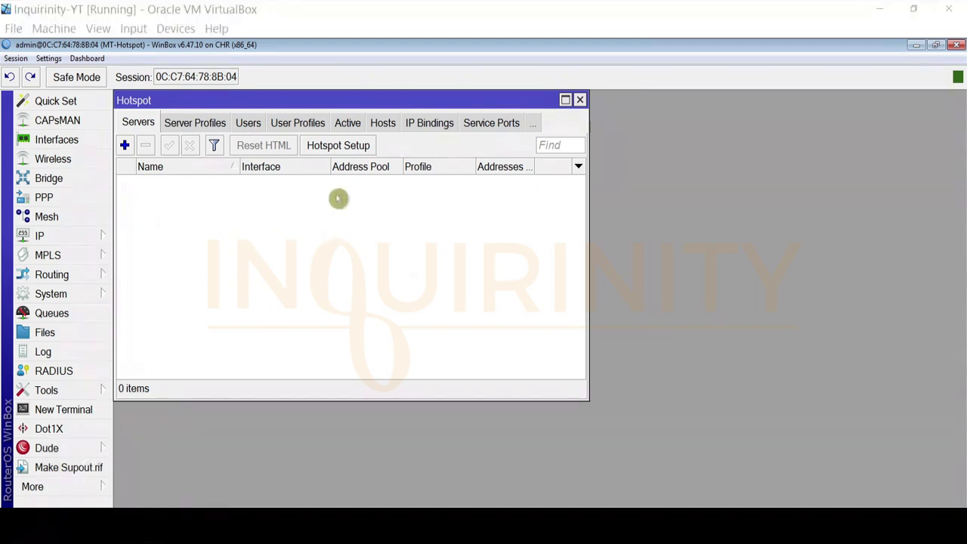
Start Hotspot Setup on interface HOTSPOT-VLAN99
click(342, 149)
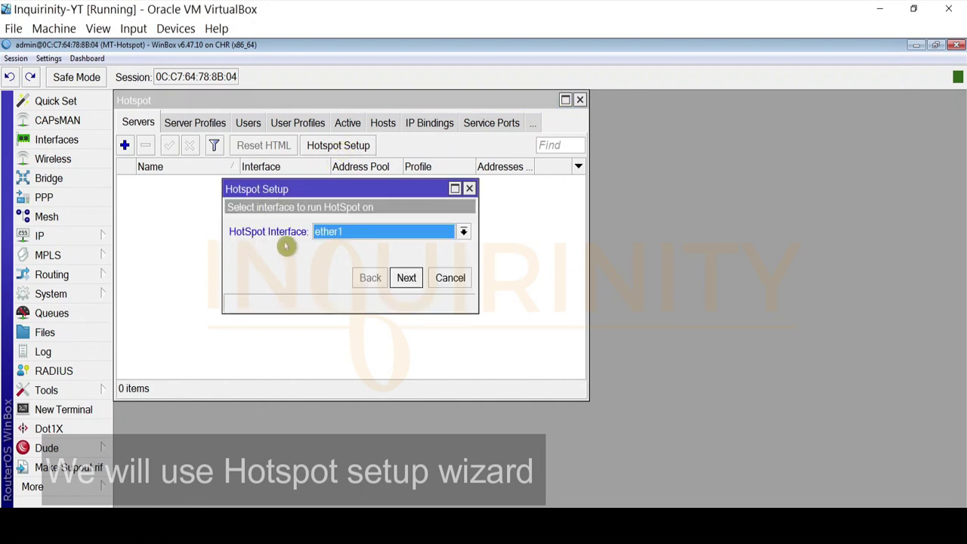
click(365, 238)
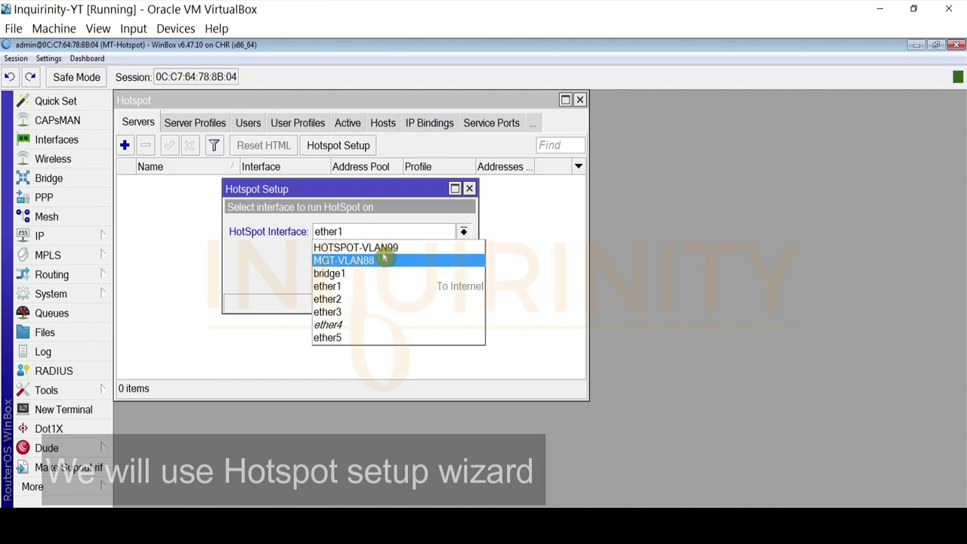
click(393, 249)
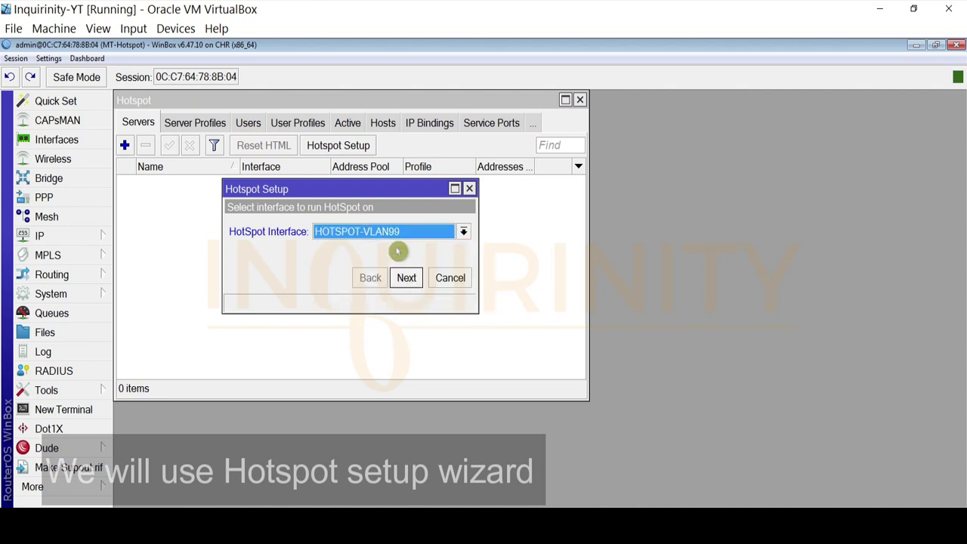
click(405, 278)
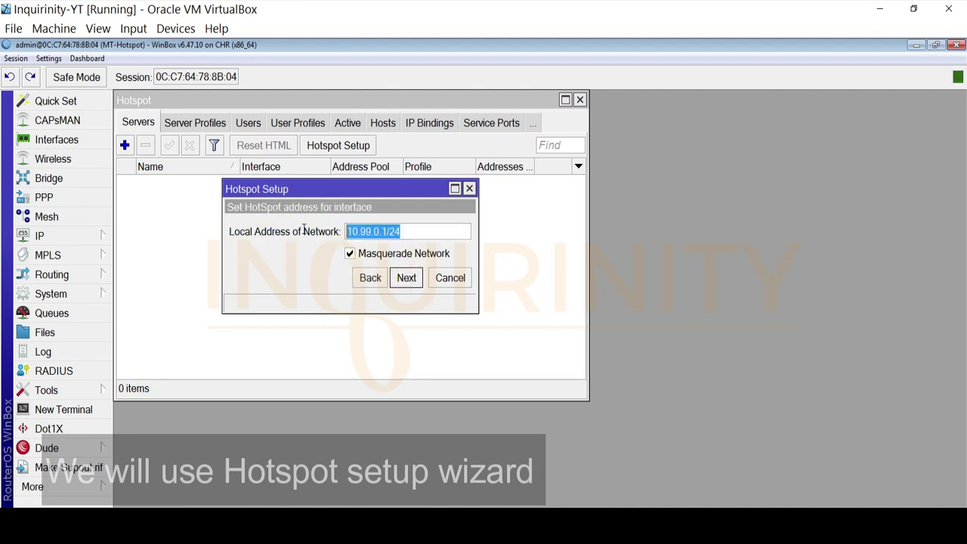
Verify HOTSPOT-VLAN99's address in IP Addresses, then accept 10.99.0.1/24 with masquerading
click(106, 243)
click(172, 89)
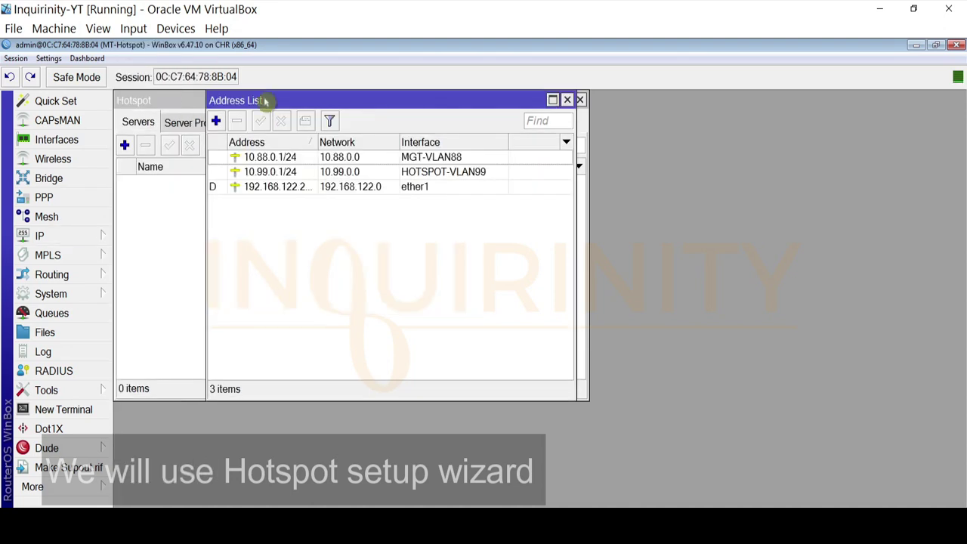
drag(265, 97, 669, 194)
click(788, 265)
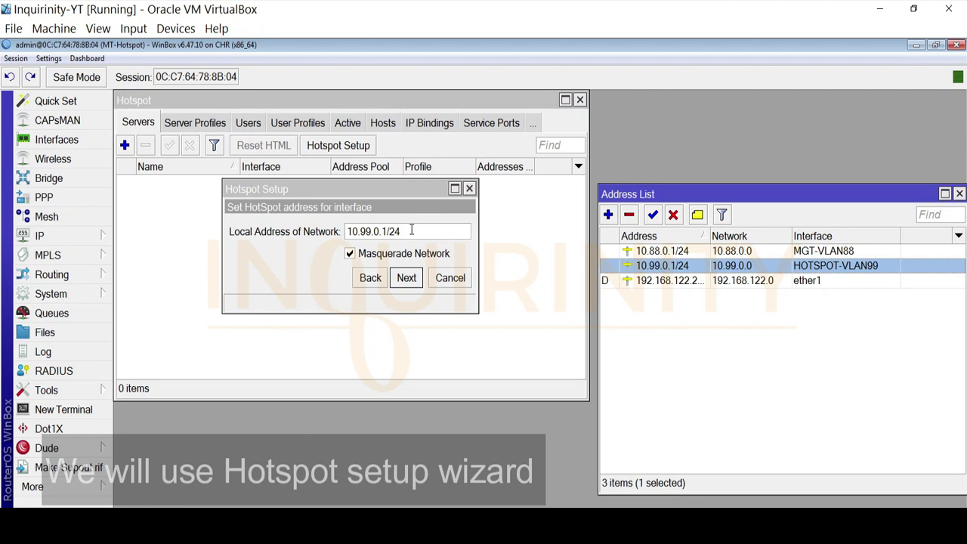
click(287, 229)
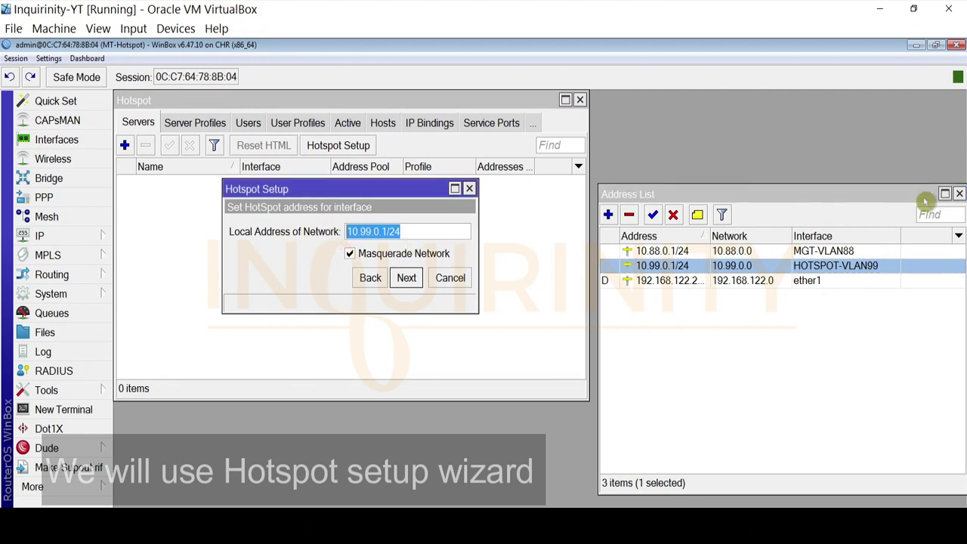
click(959, 193)
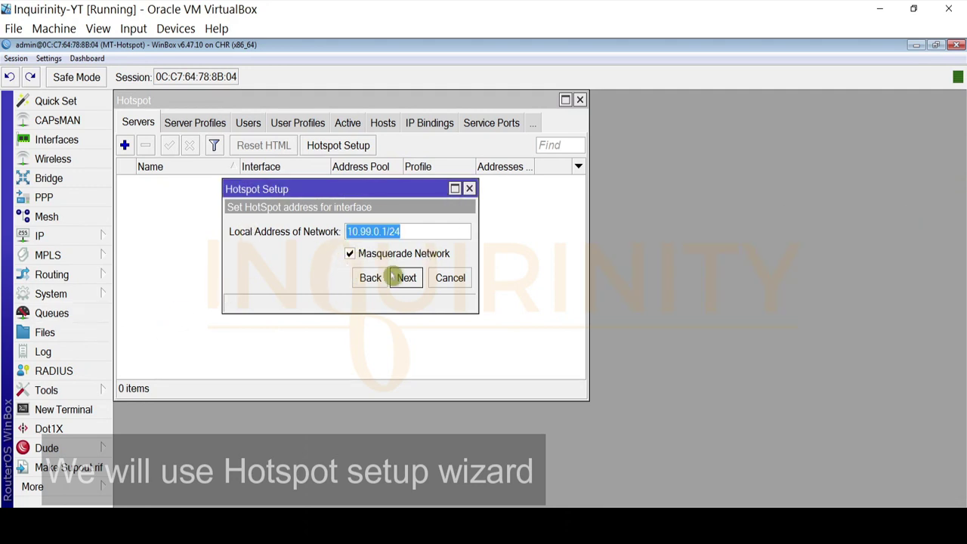
click(405, 278)
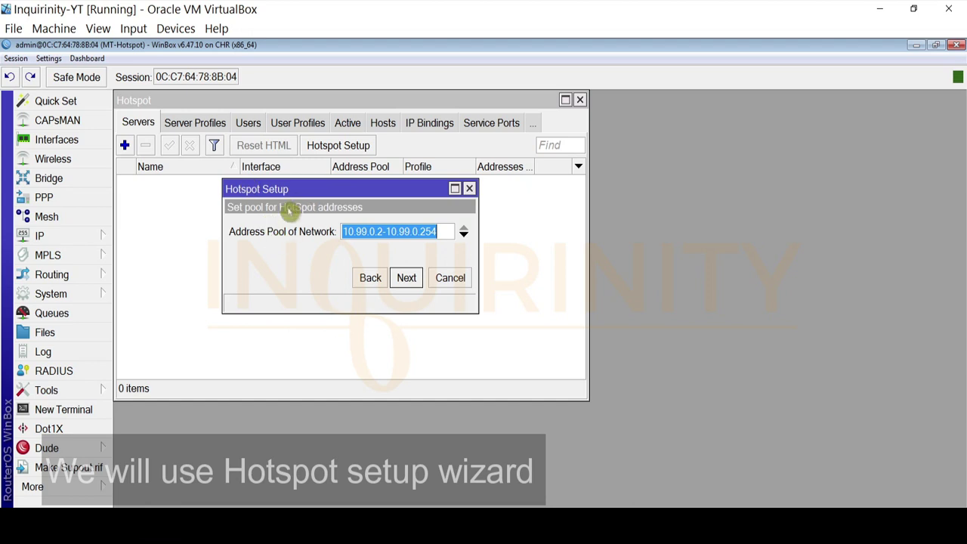
Accept pool 10.99.0.2-10.99.0.254, no certificate, SMTP 0.0.0.0 and DNS server 8.8.8.8
click(406, 280)
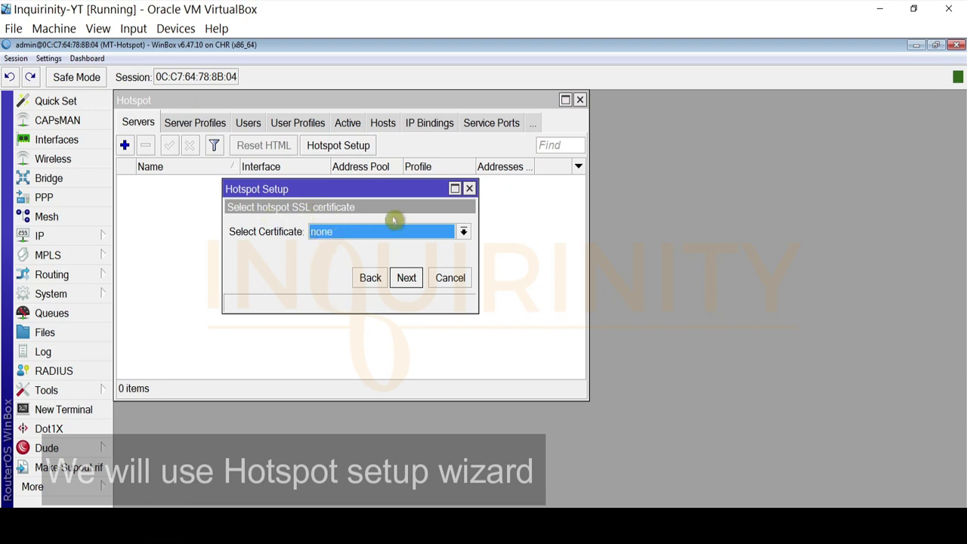
click(406, 278)
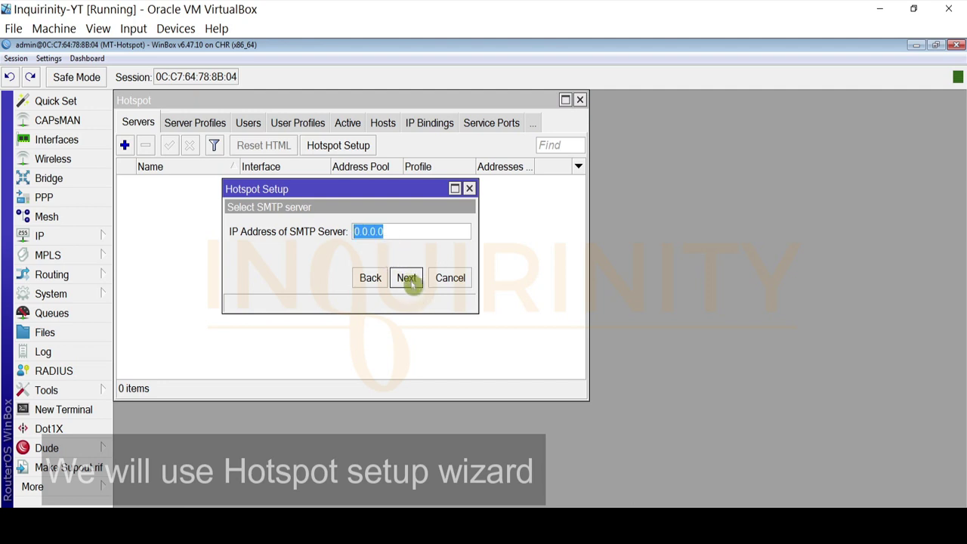
click(408, 279)
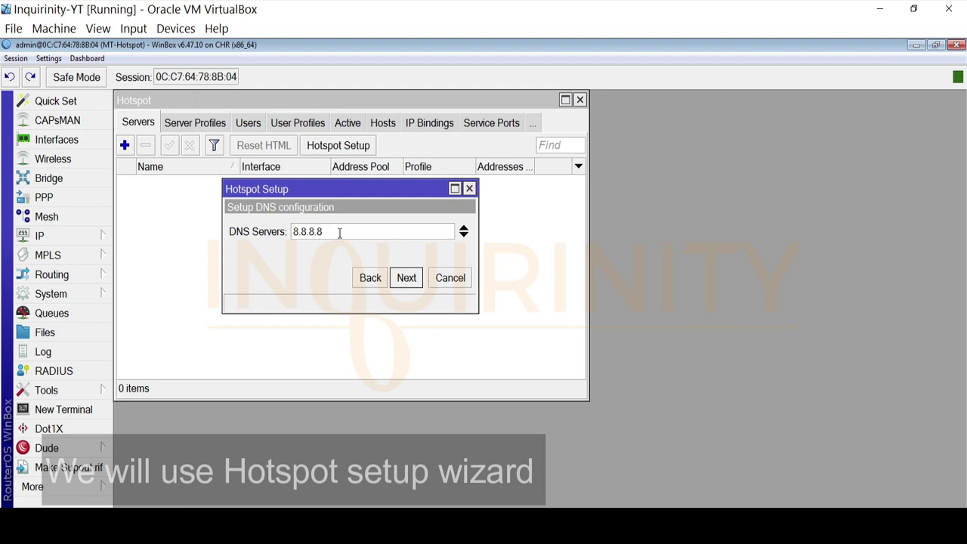
drag(329, 231, 214, 226)
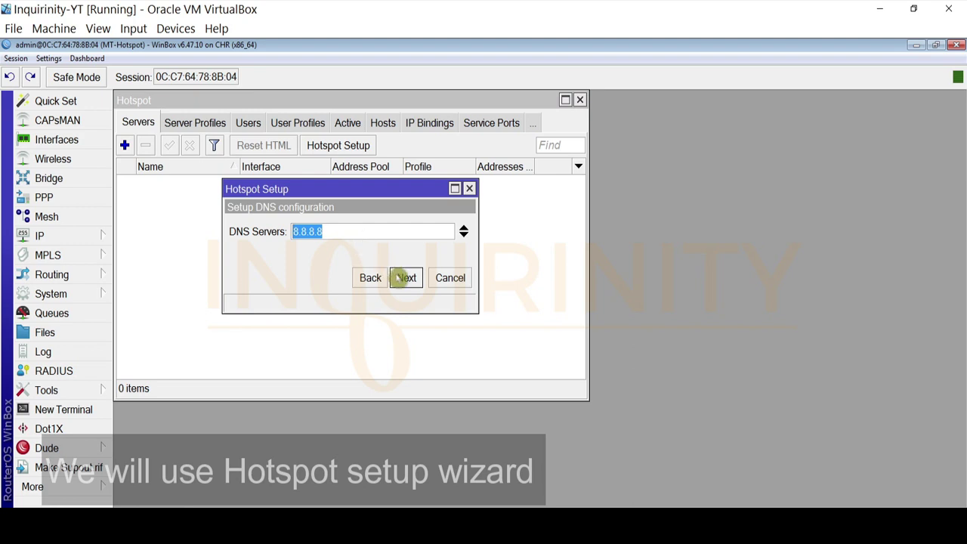
click(406, 278)
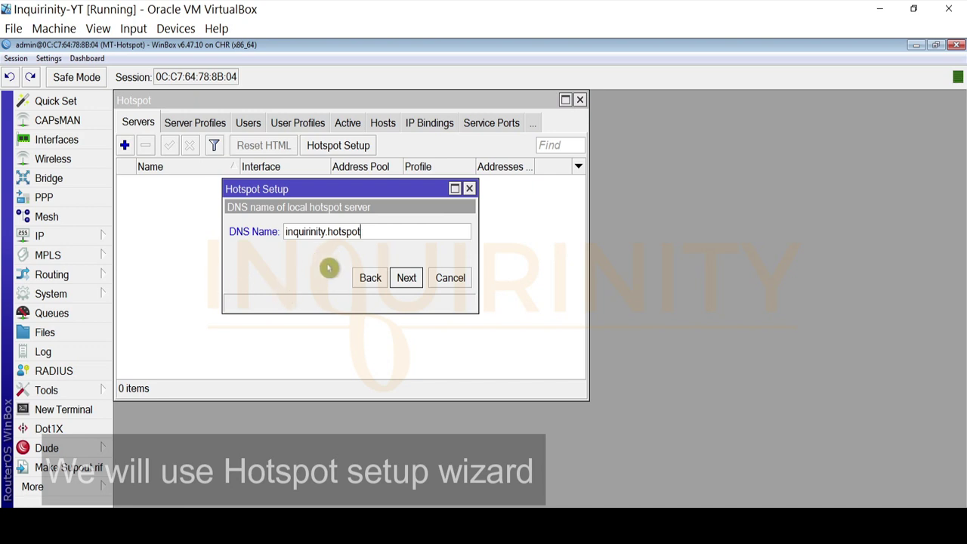
Accept the DNS name, enter the local hotspot user name and password, and finish setup
click(406, 278)
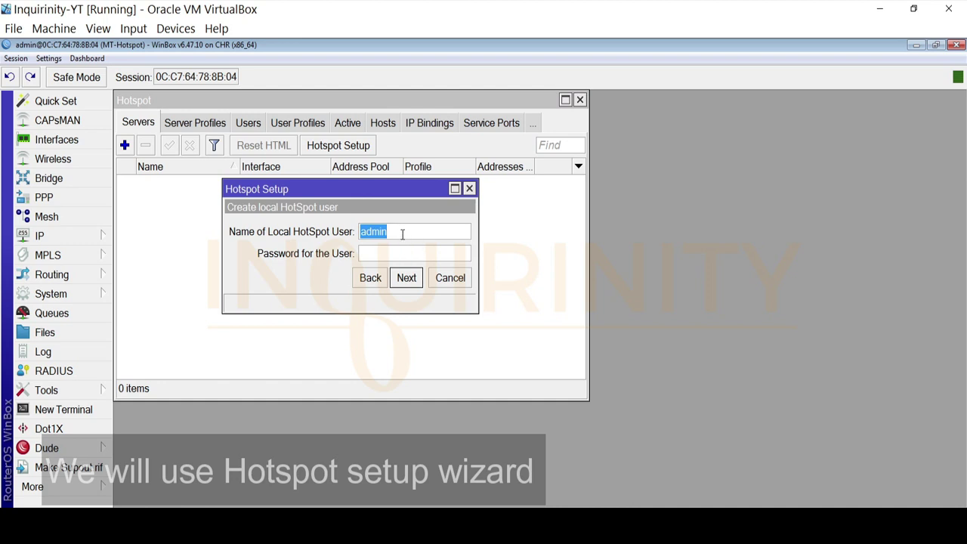
text(inquirinity)
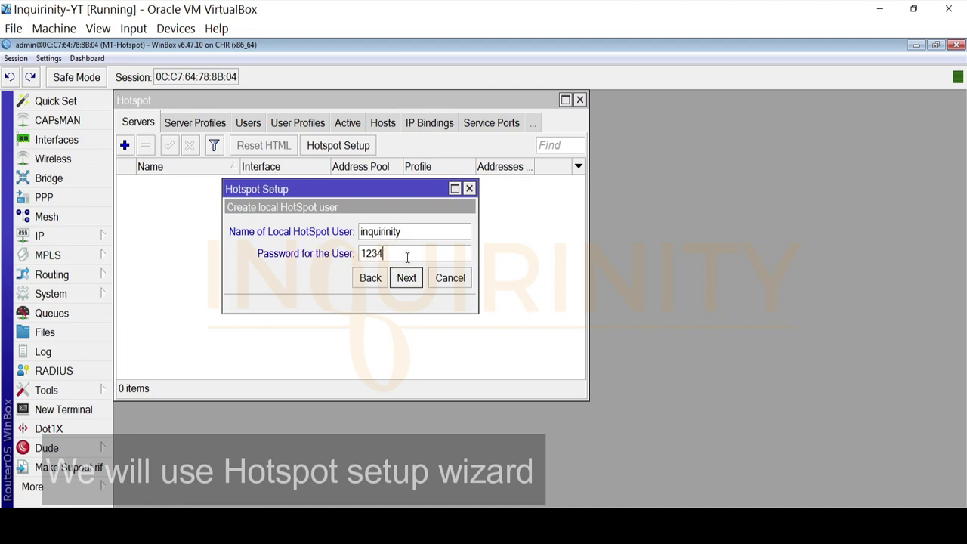
click(407, 258)
text(12345678)
click(406, 279)
click(406, 278)
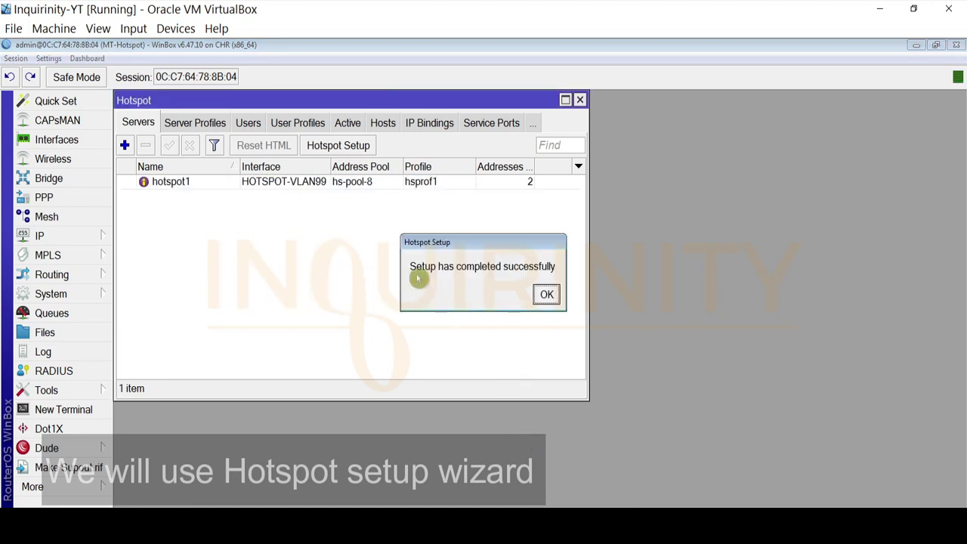
Dismiss the completion message and inspect hotspot1's server settings without changing them
click(544, 302)
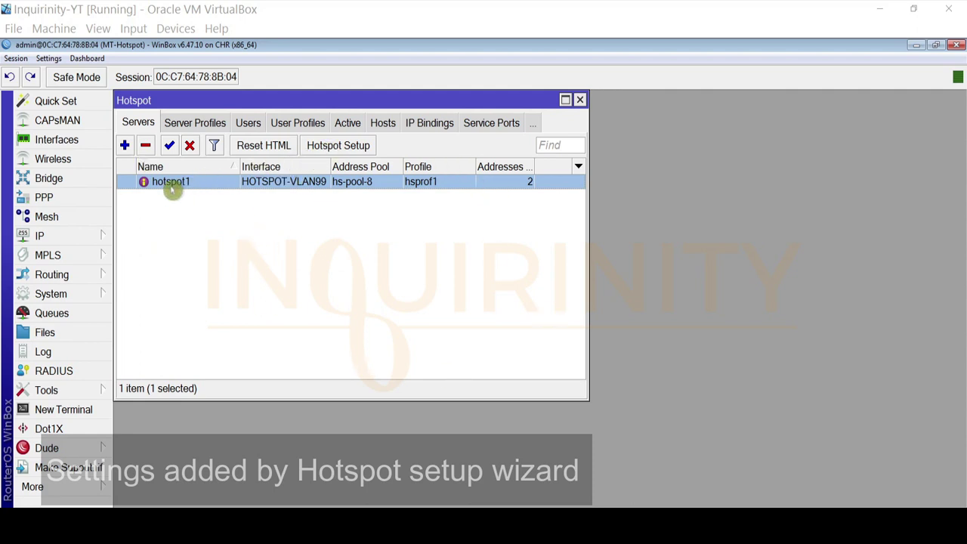
double_click(173, 187)
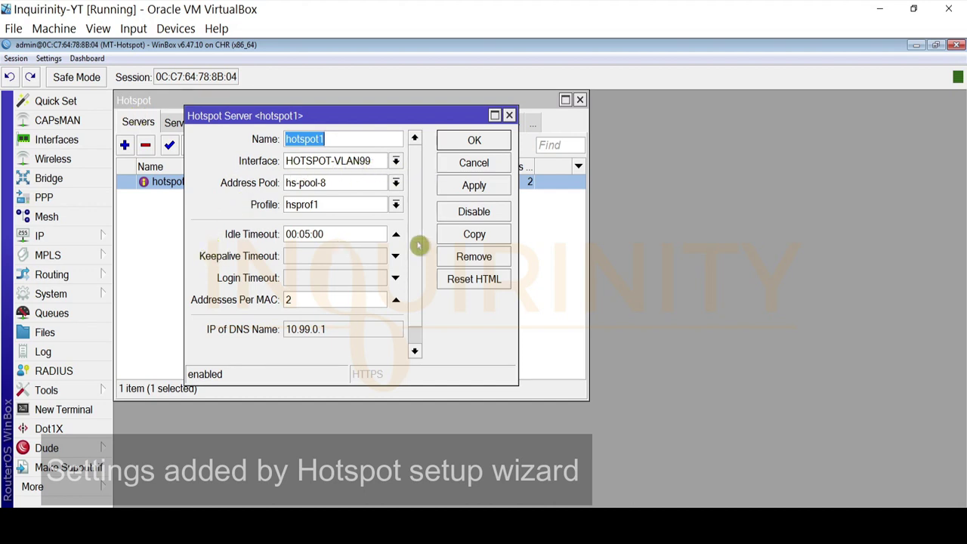
scroll(414, 208, down, 1)
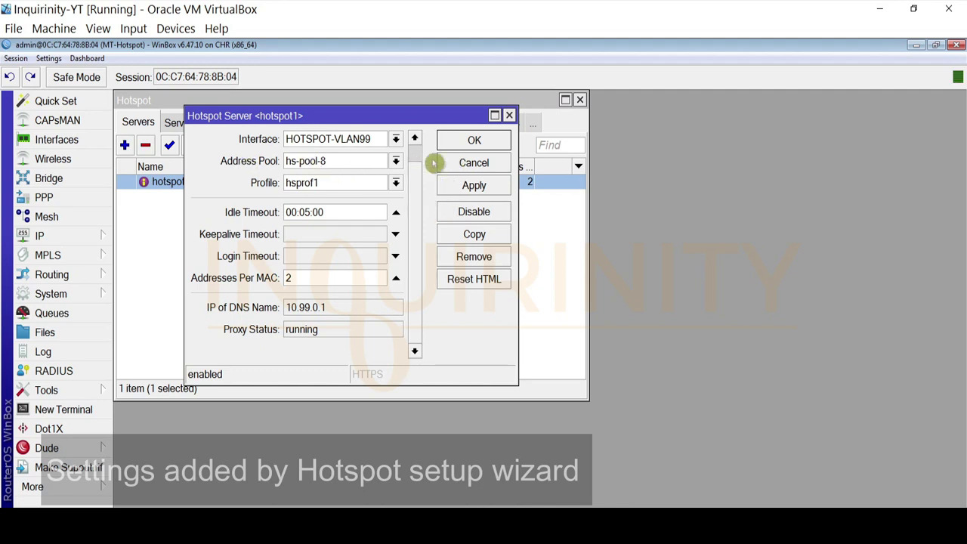
click(474, 167)
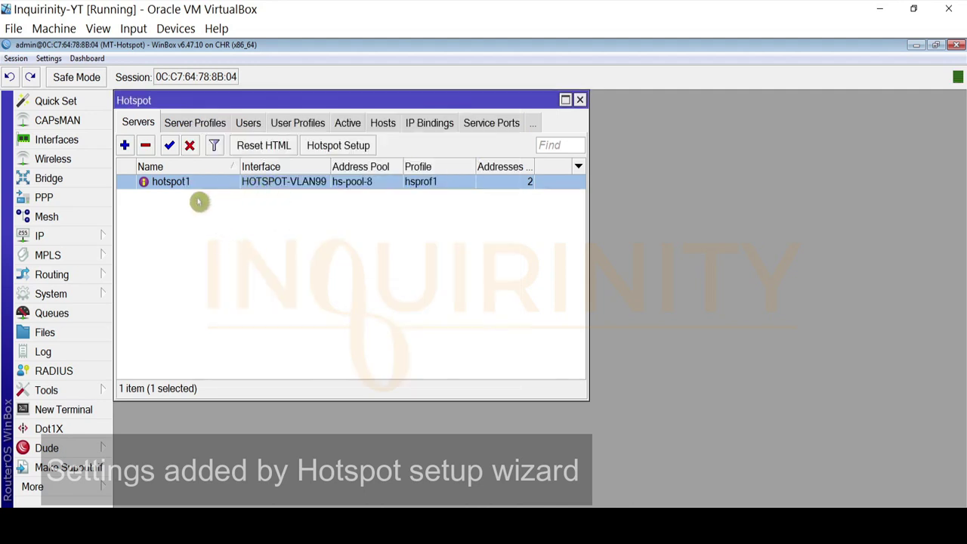
Review hsprof1's General, Login and RADIUS settings, cancel, and show the Users list
click(185, 124)
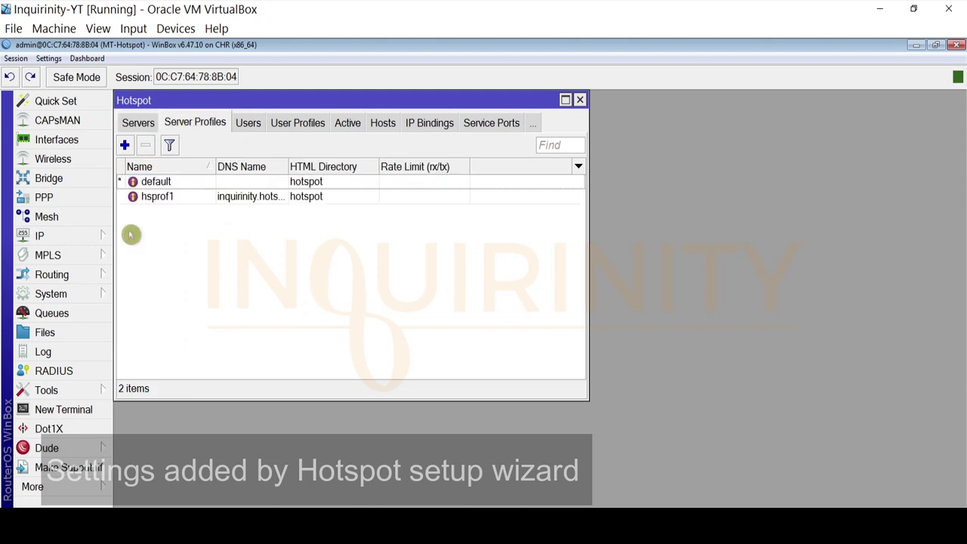
double_click(158, 198)
drag(555, 211, 378, 208)
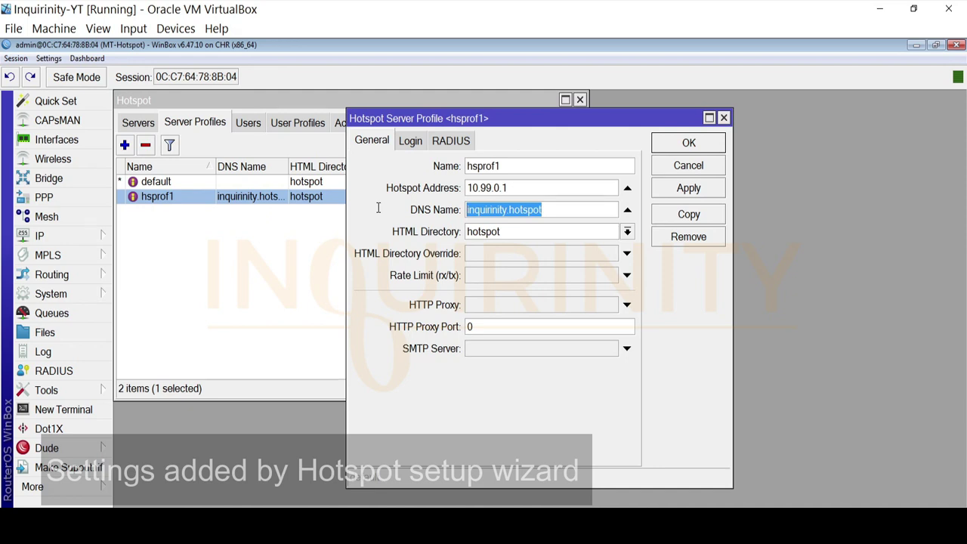
click(410, 141)
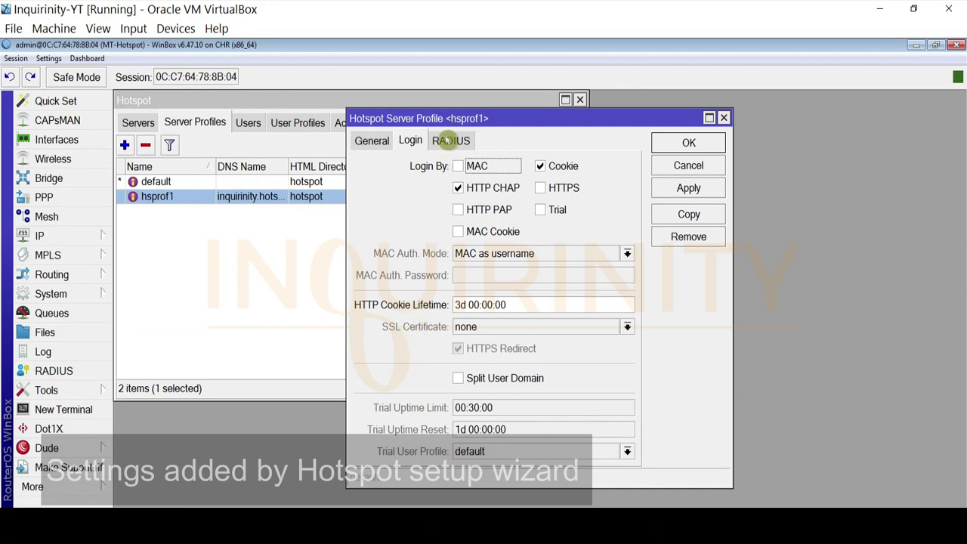
click(450, 140)
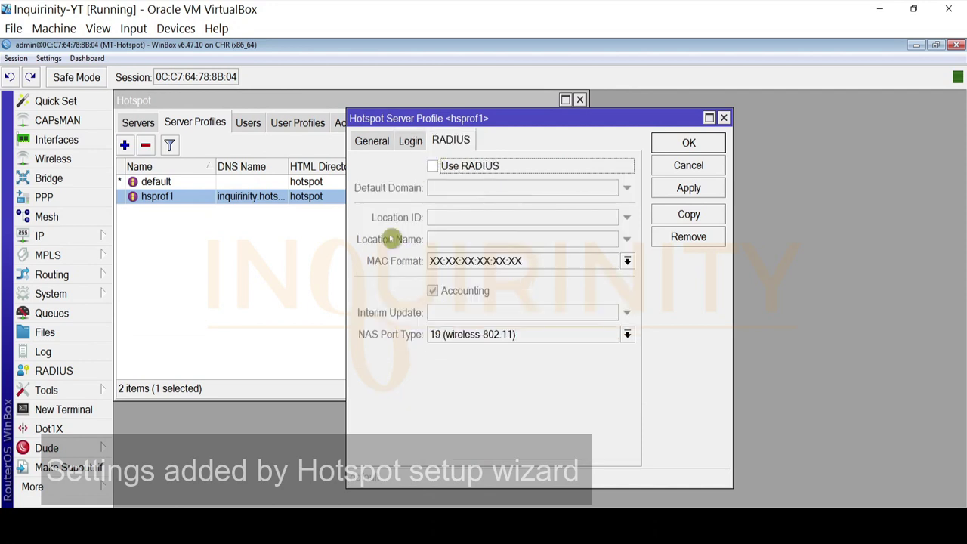
click(688, 166)
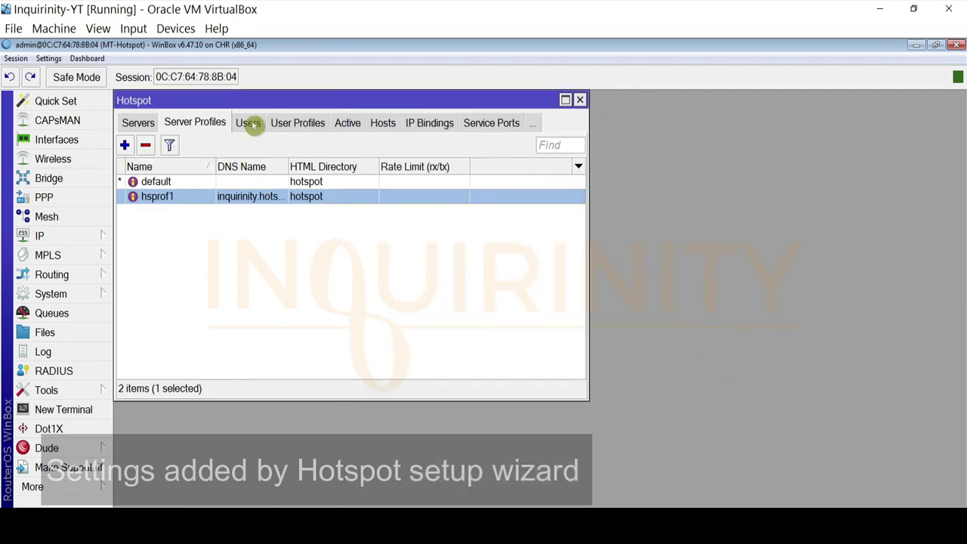
click(250, 123)
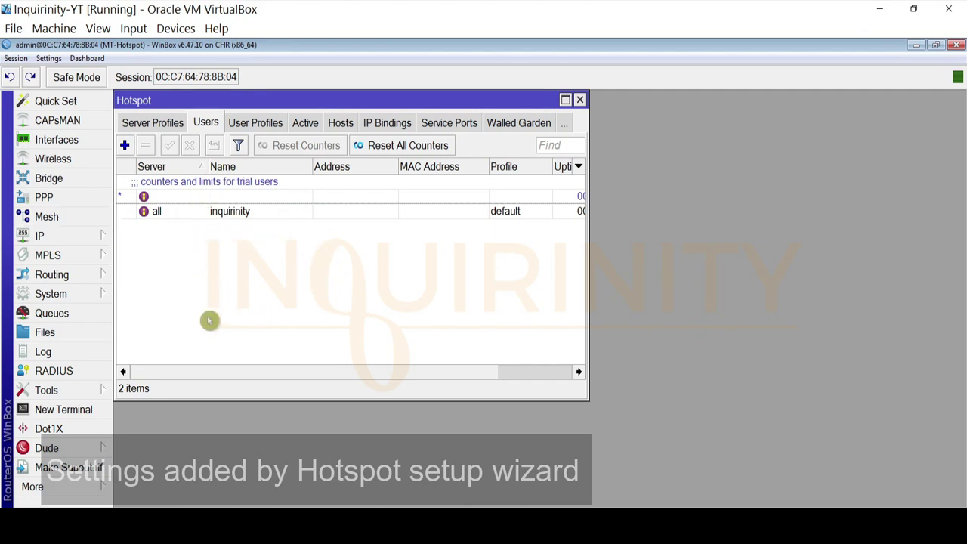
Inspect the default user profile's Shared Users value and cancel without changes
click(256, 123)
double_click(159, 184)
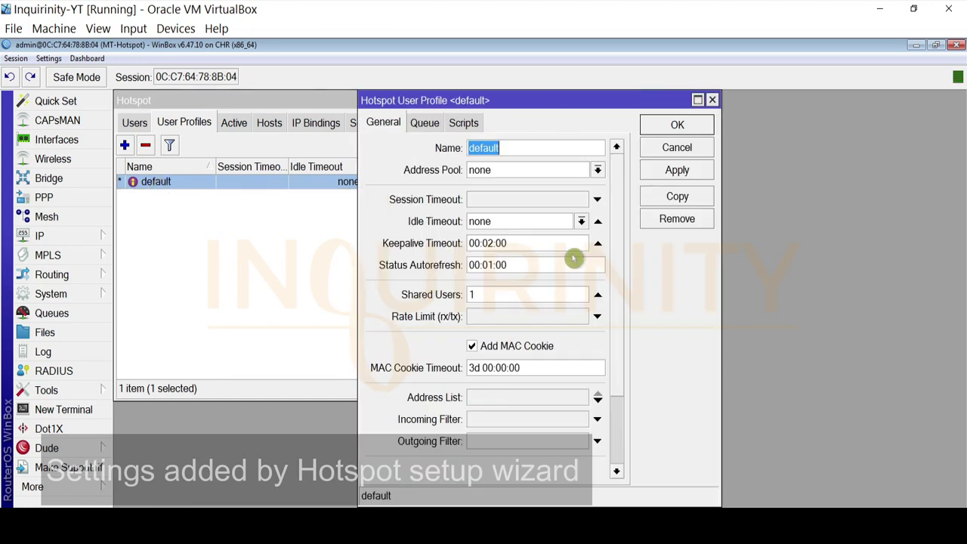
double_click(495, 294)
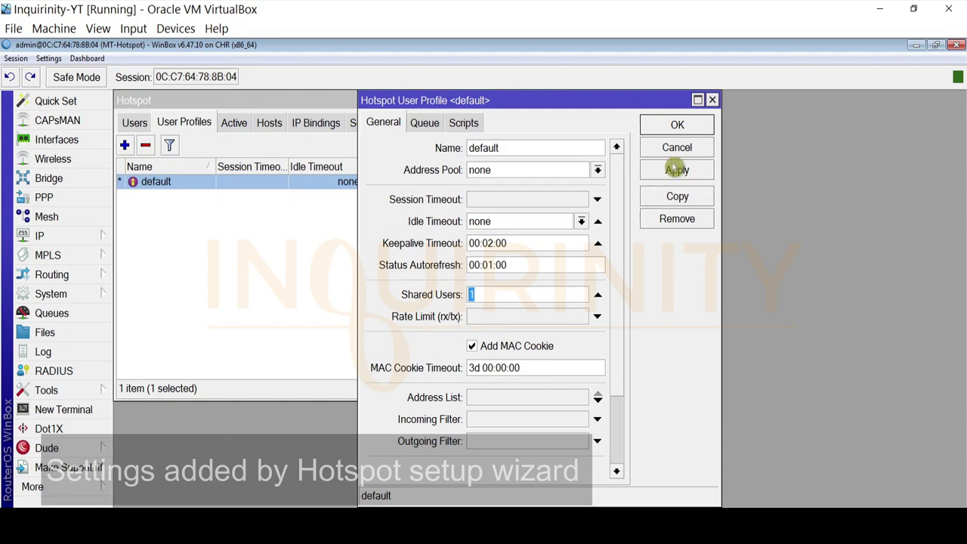
click(678, 151)
Browse Active, Hosts, IP Bindings, Service Ports, Walled Garden and Cookies, then return to Servers
click(227, 127)
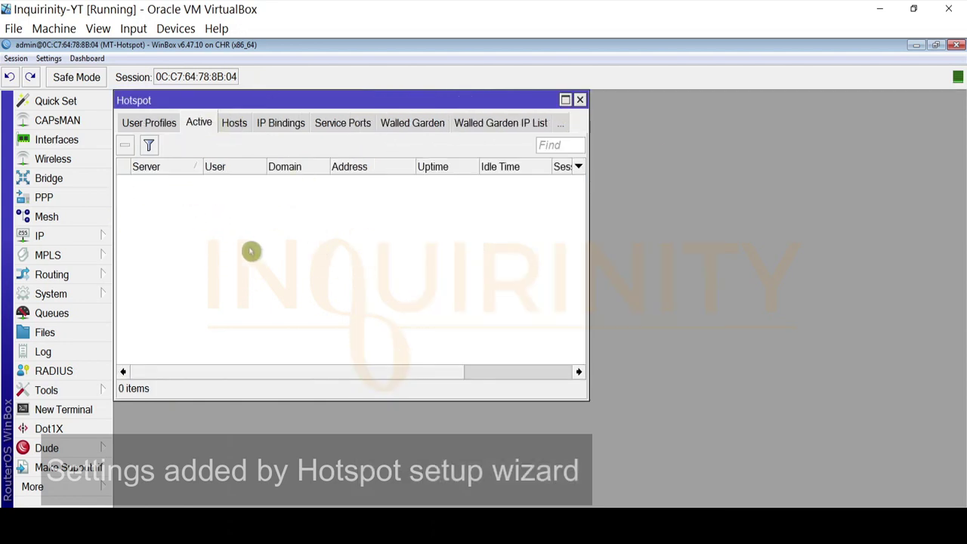
click(233, 123)
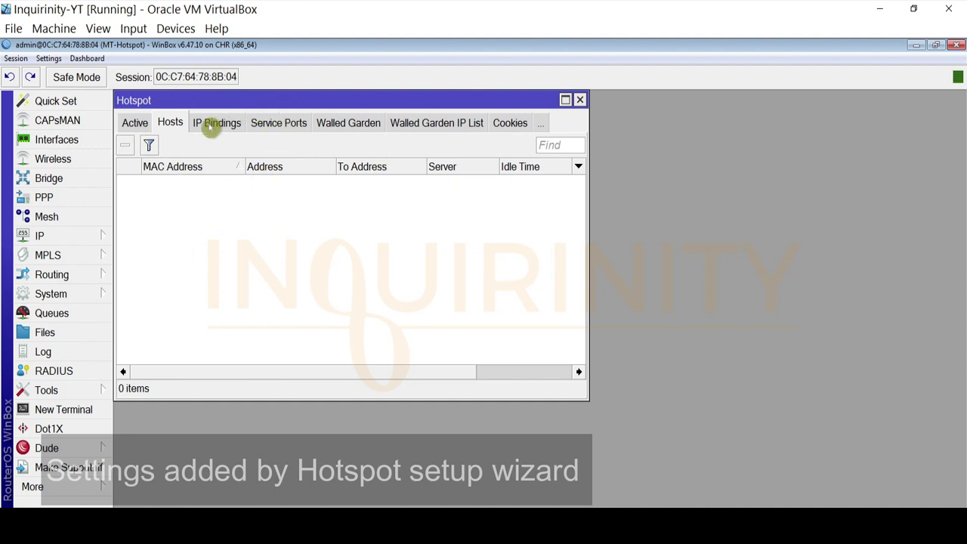
click(217, 123)
click(279, 123)
click(348, 124)
click(423, 123)
click(500, 122)
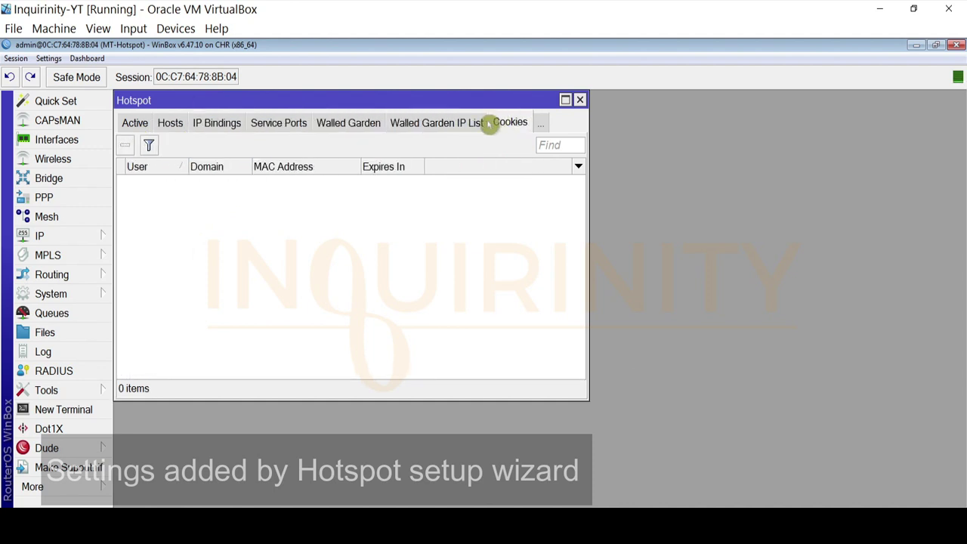
click(127, 124)
click(127, 123)
click(129, 125)
click(128, 124)
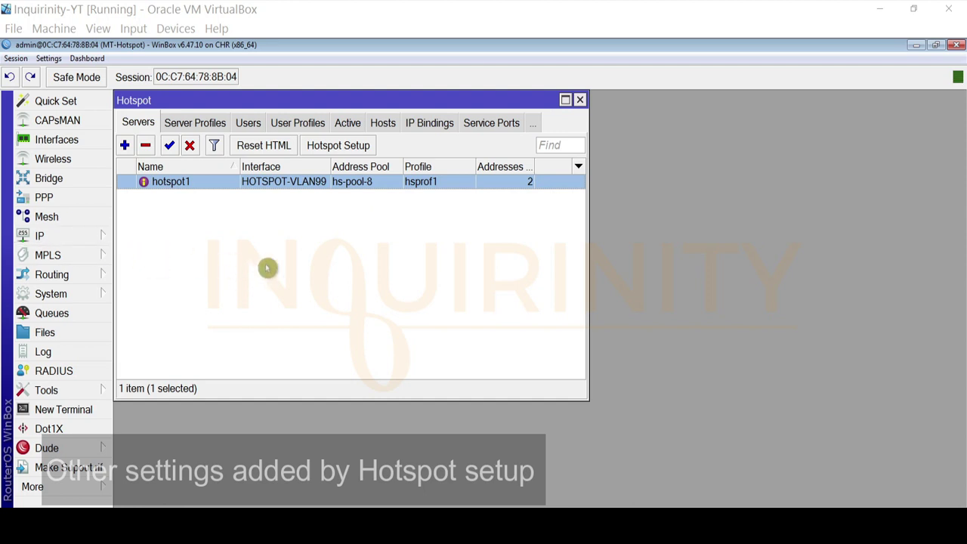
click(96, 237)
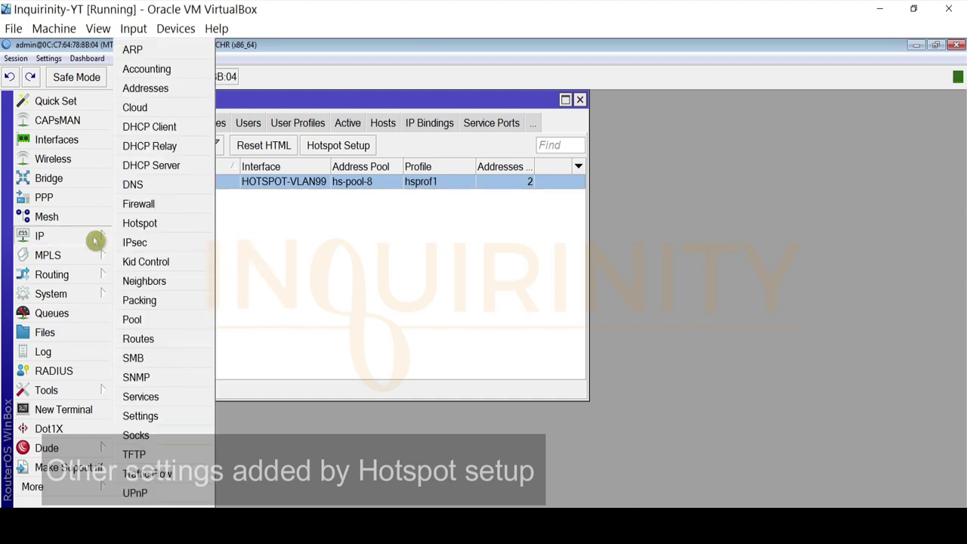
click(159, 205)
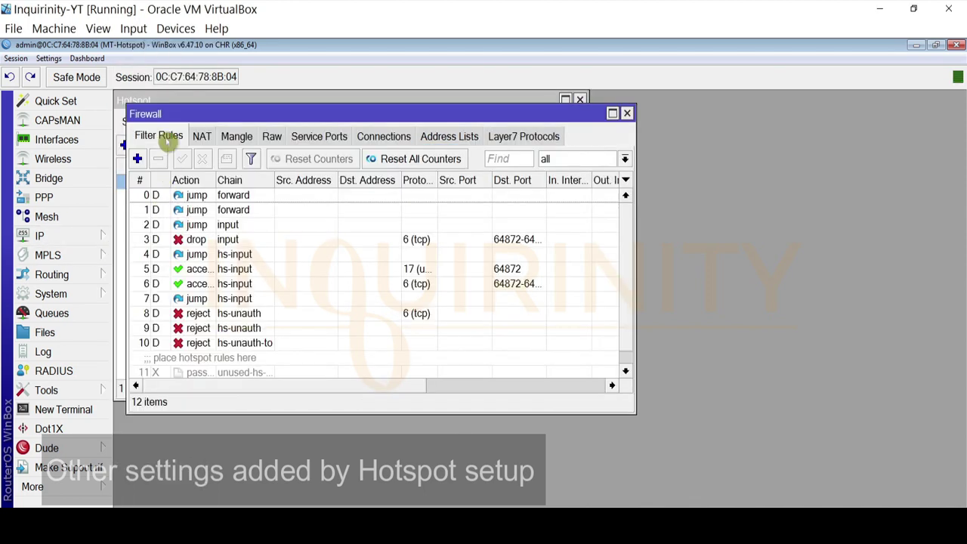
click(234, 195)
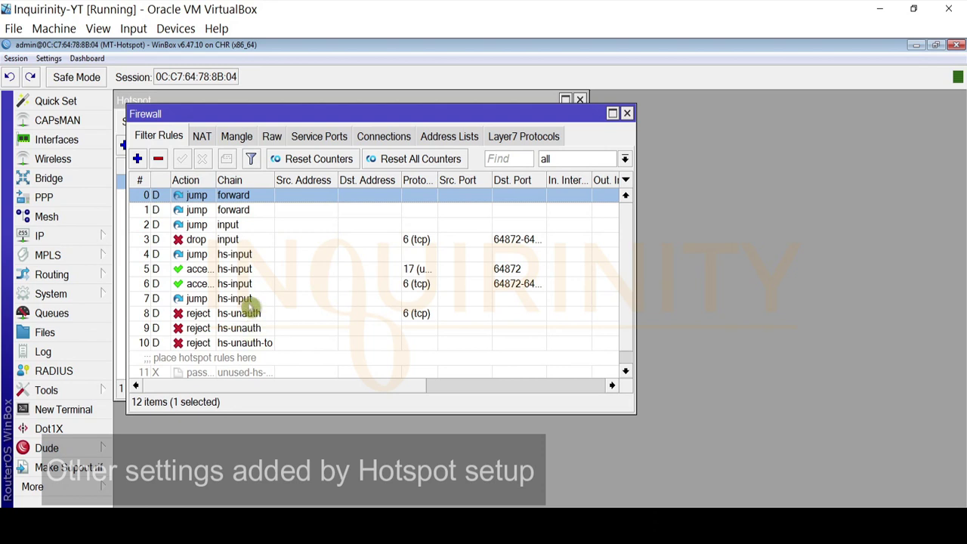
click(202, 137)
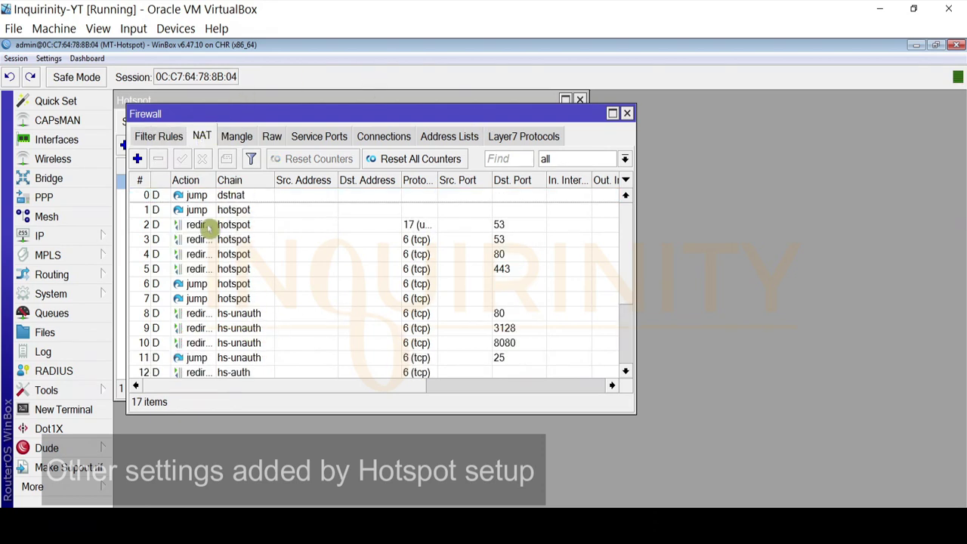
scroll(257, 276, down, 2)
scroll(257, 280, down, 1)
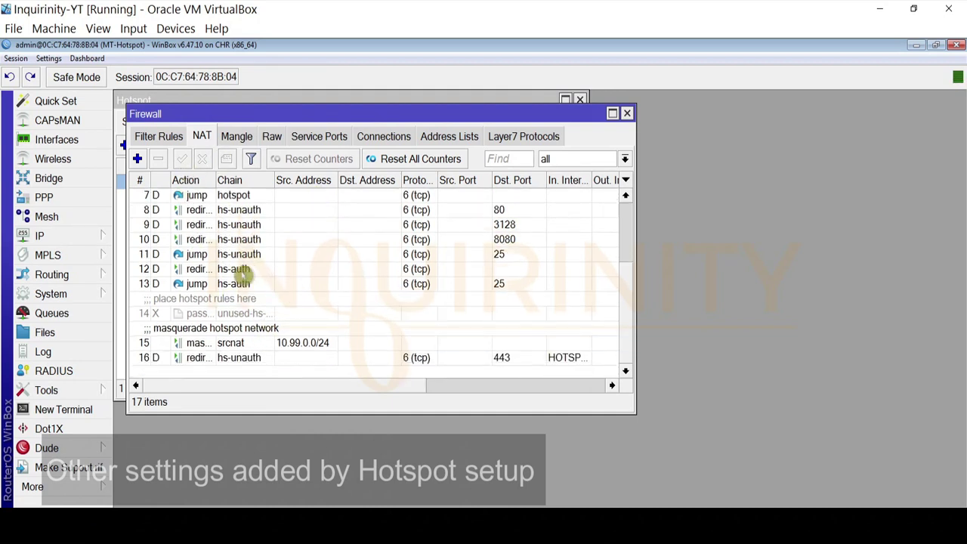
click(250, 344)
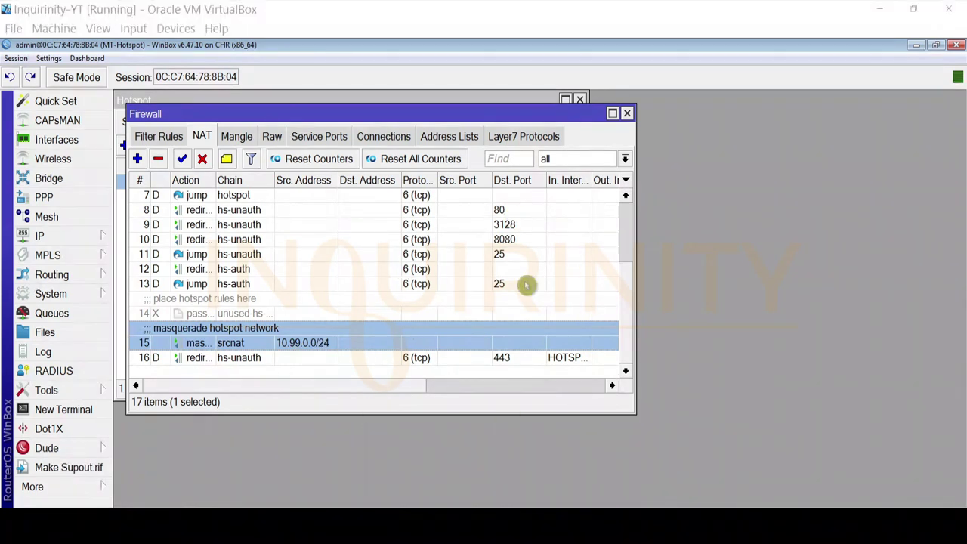
click(626, 114)
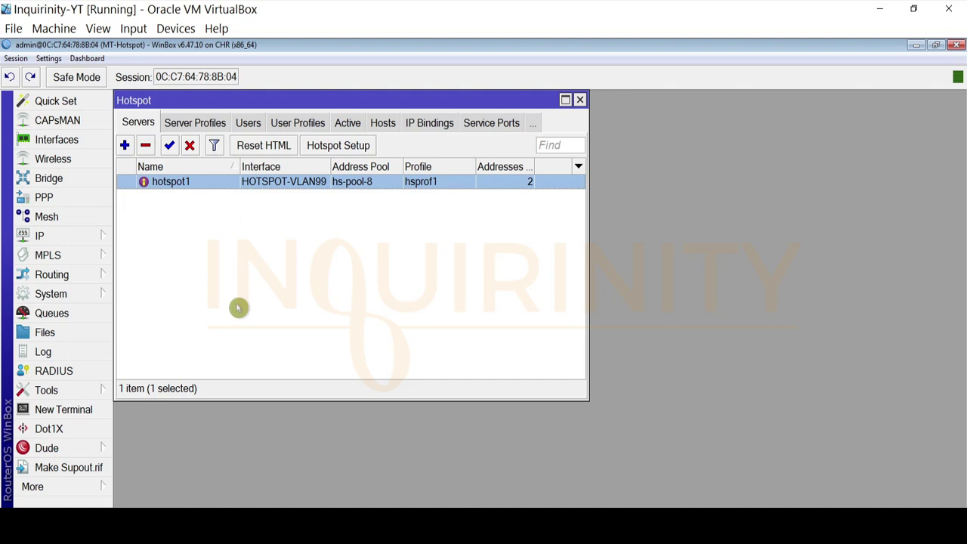
click(139, 523)
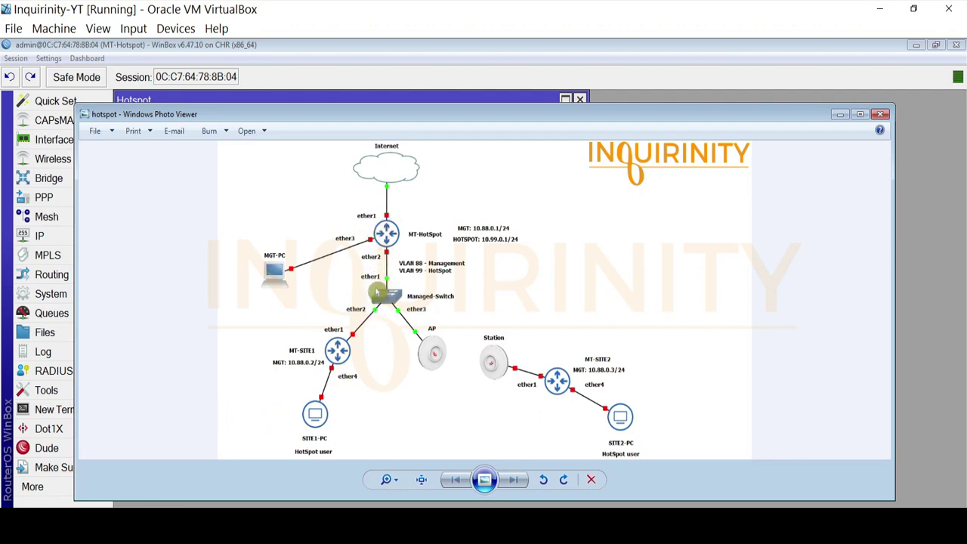
click(840, 117)
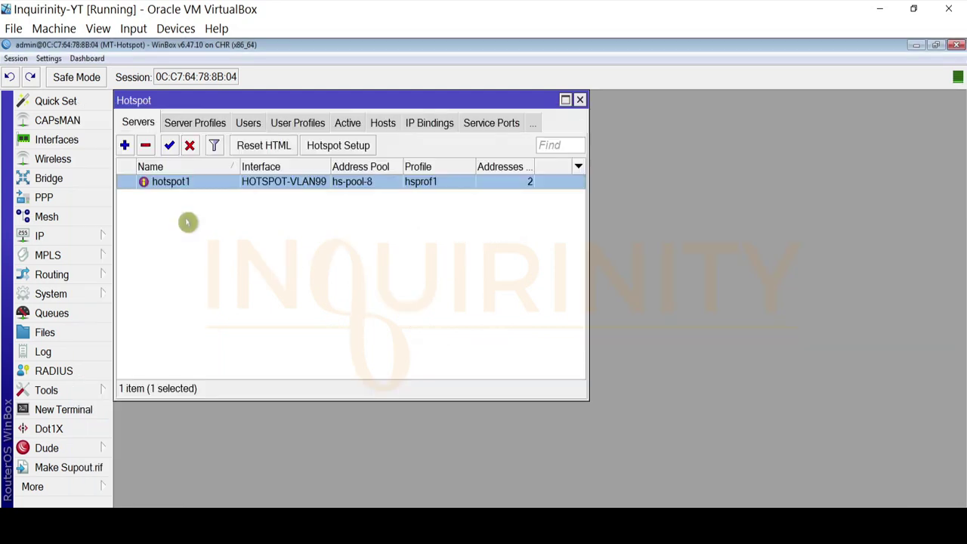
Add hotspot user user1 with a password on all servers, default profile
click(249, 123)
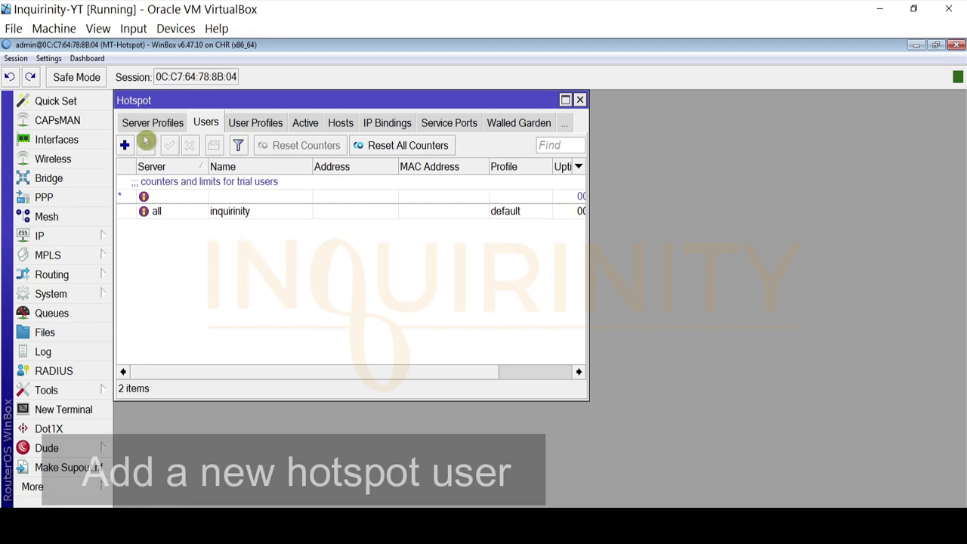
click(124, 145)
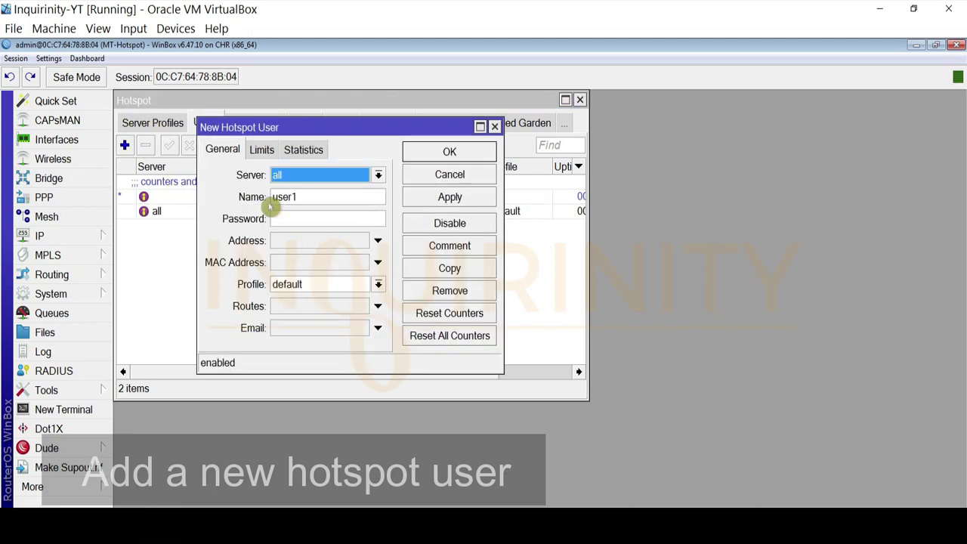
click(300, 223)
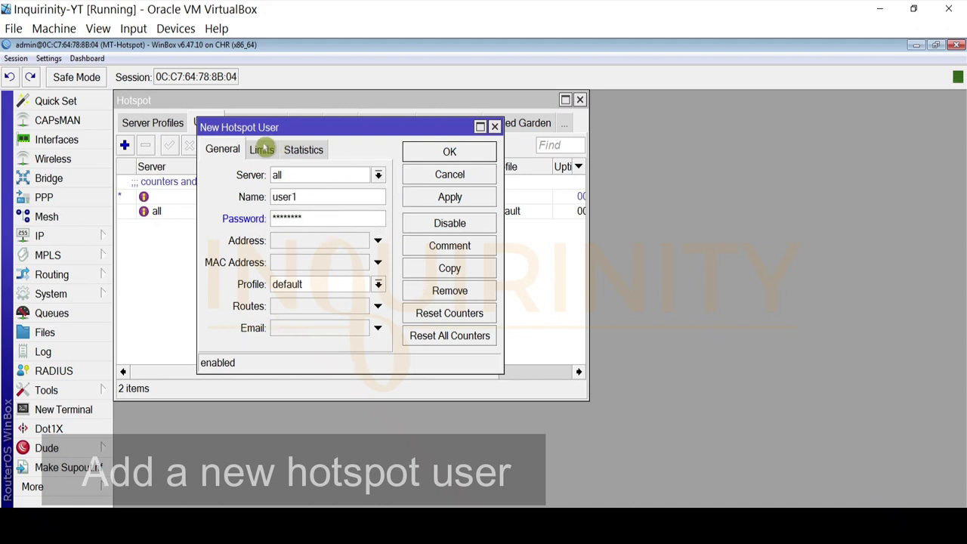
click(263, 149)
click(230, 152)
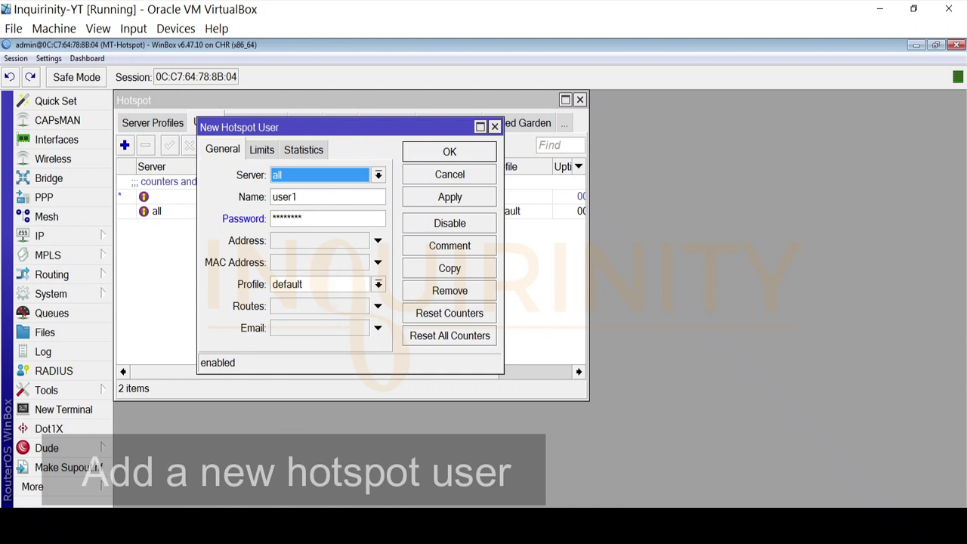
click(340, 522)
click(445, 198)
click(451, 152)
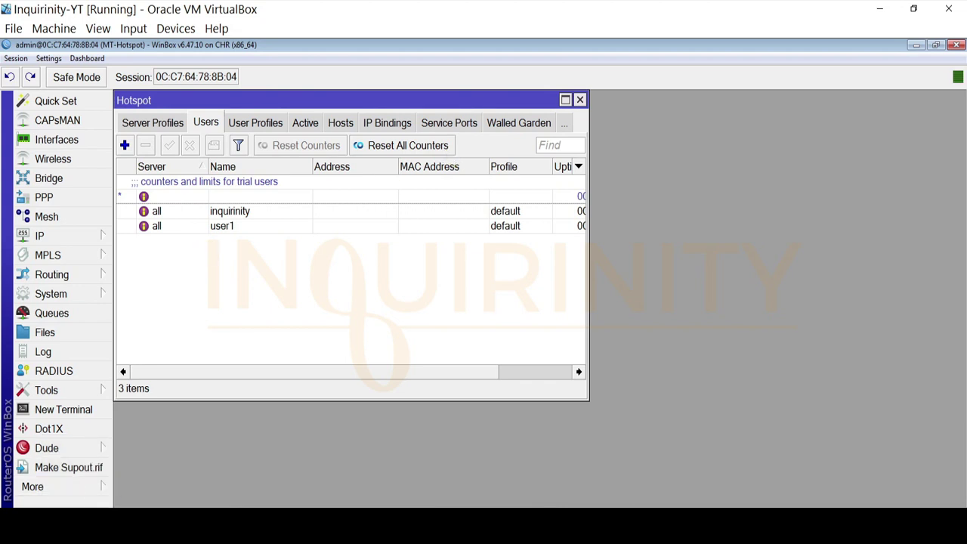
click(204, 521)
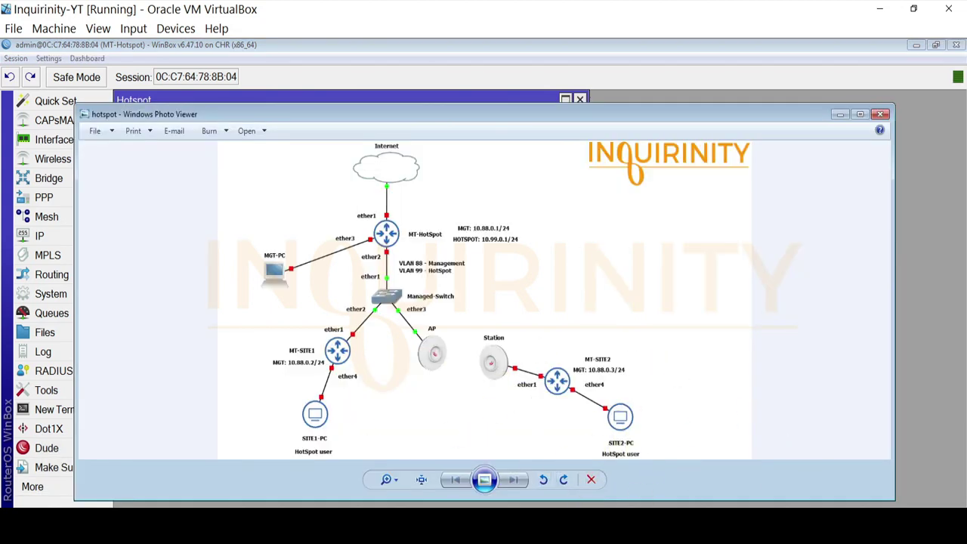
click(211, 521)
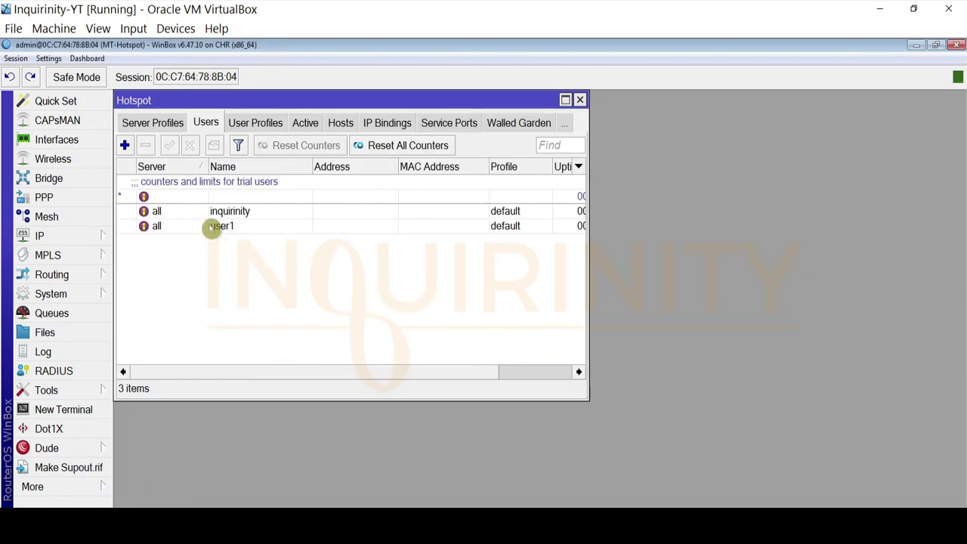
click(213, 226)
Connect to the MikroTik neighbor router and maximize its session window
key(alt+Tab)
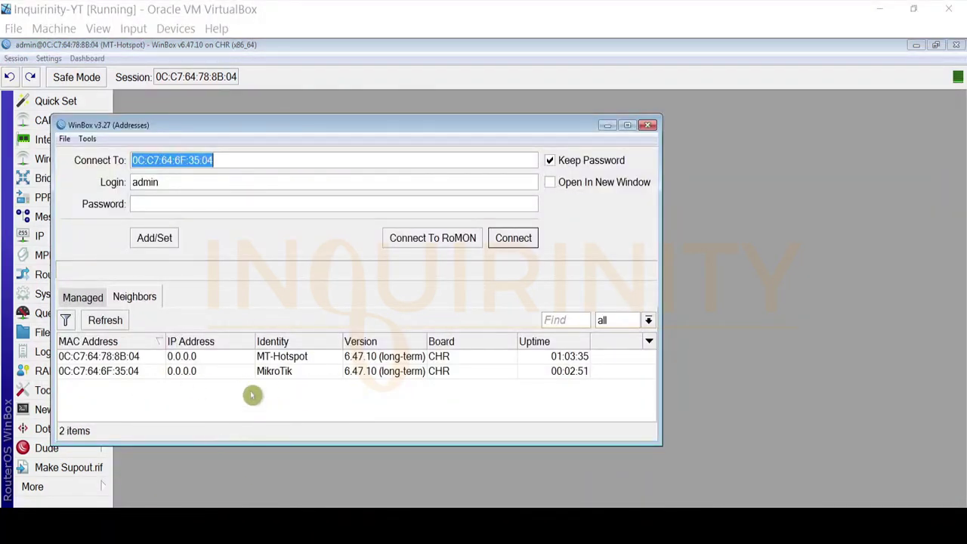
click(147, 523)
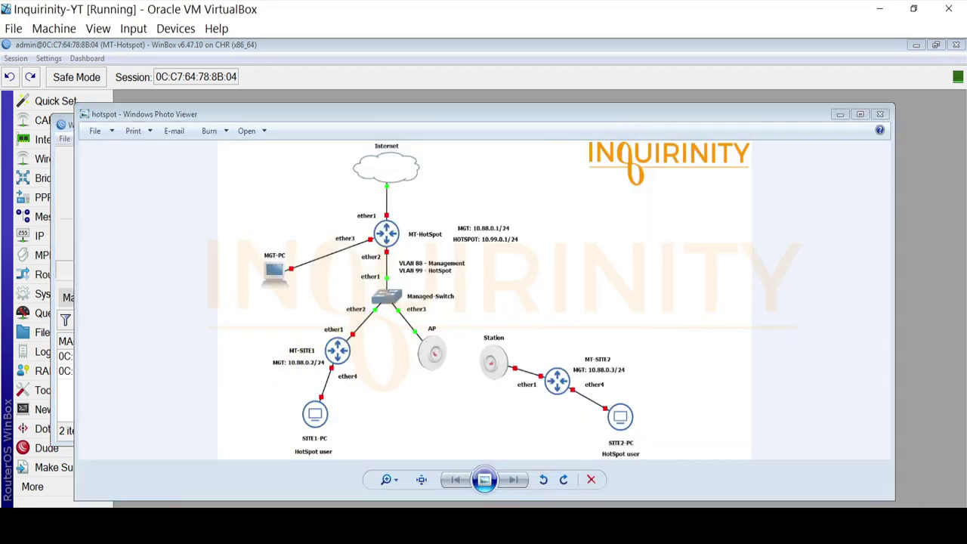
click(151, 523)
click(129, 372)
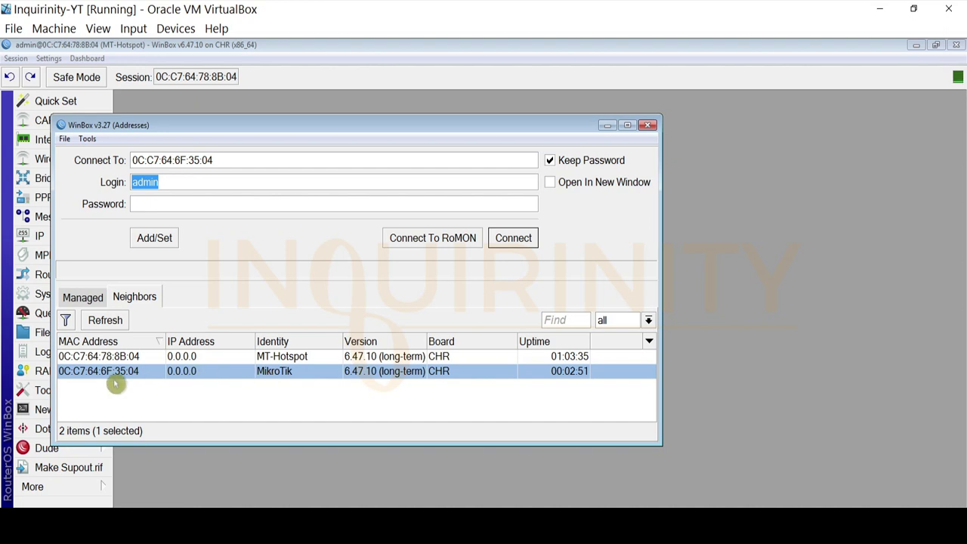
click(511, 242)
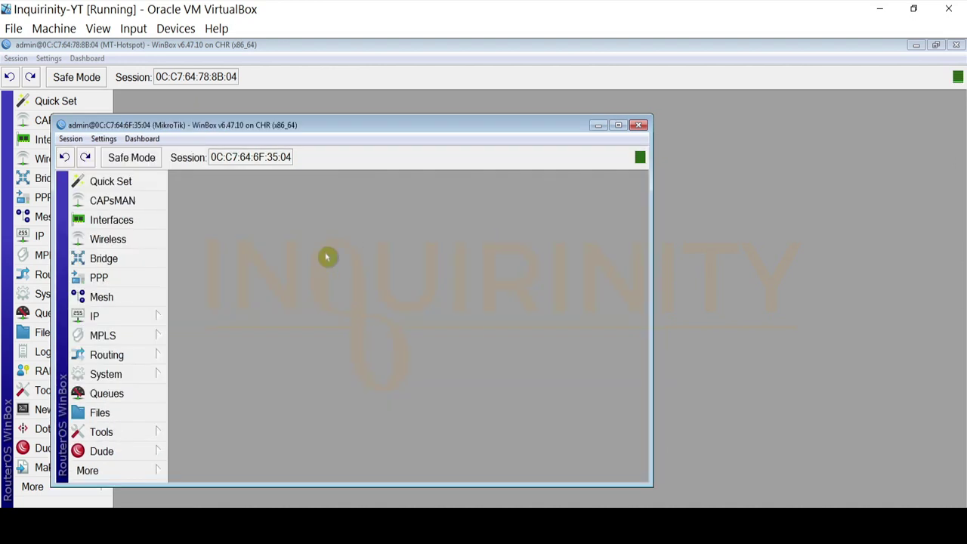
click(619, 127)
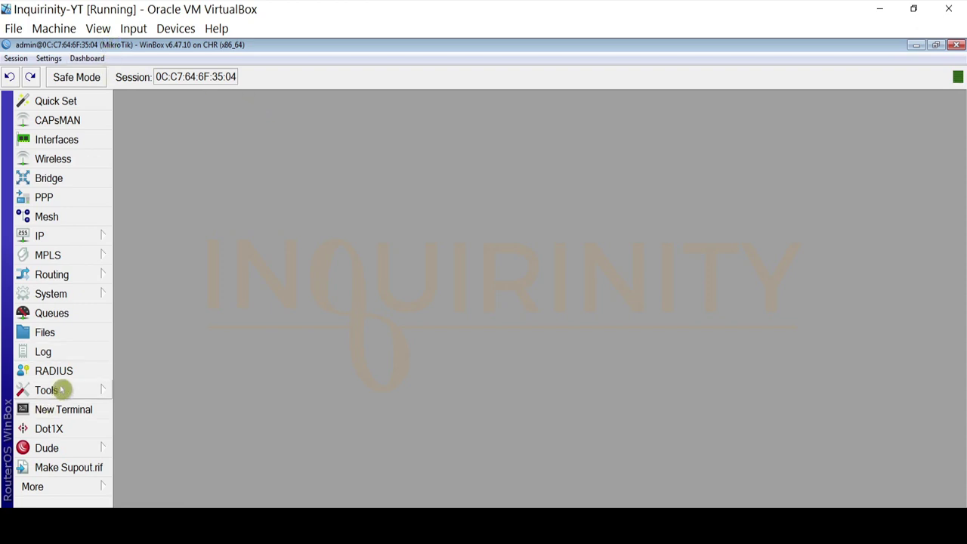
Set the router identity to MT-SITE1
click(71, 296)
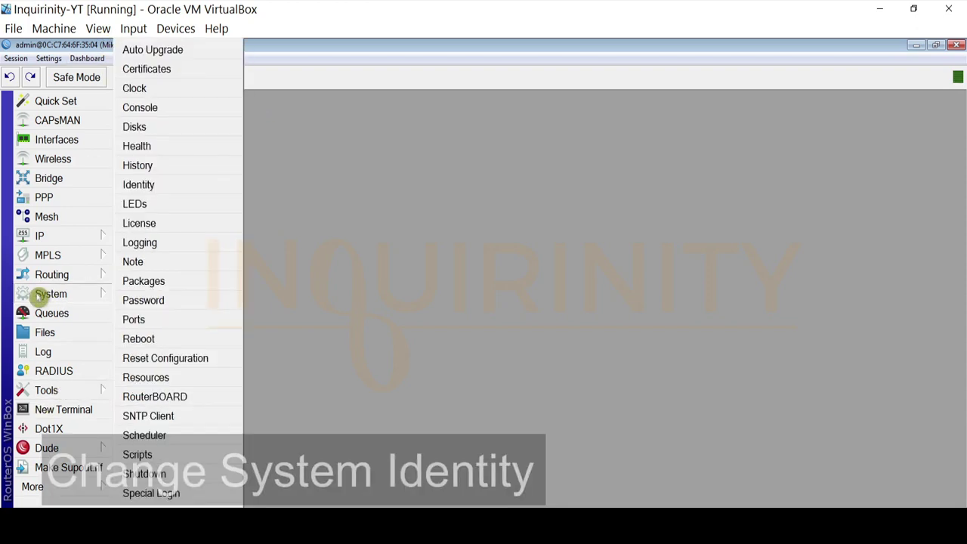
click(155, 184)
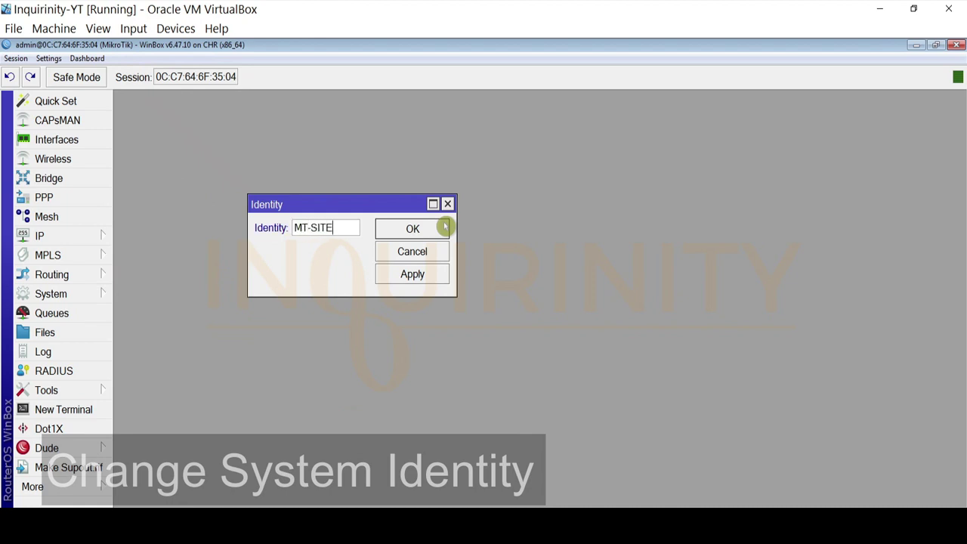
text(MT-SITE1)
click(413, 229)
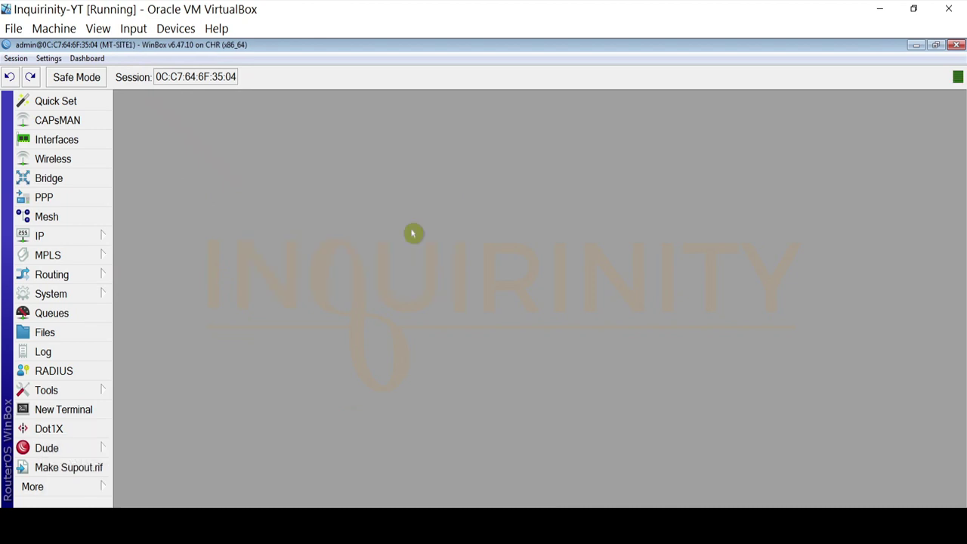
Check the empty Bridge list and the empty IP Address List, closing both
click(65, 180)
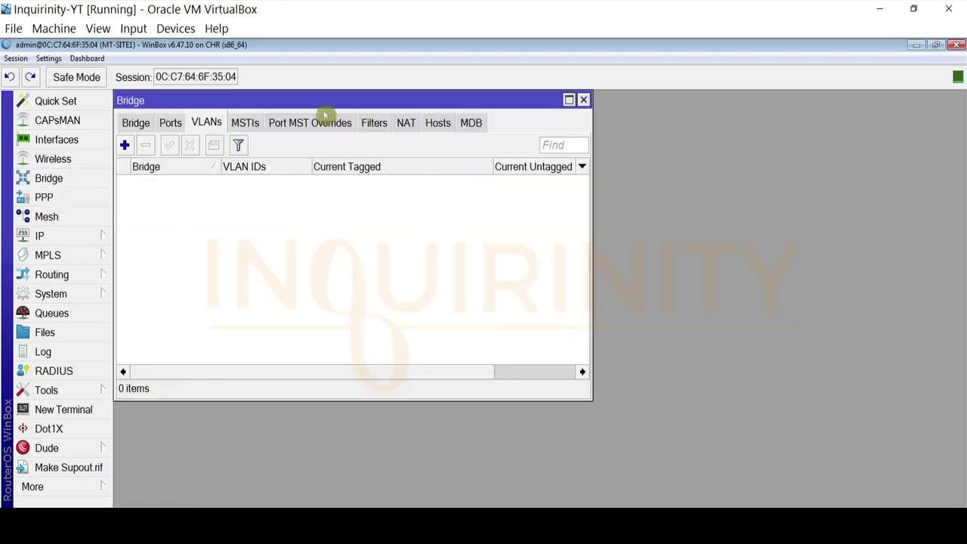
click(134, 123)
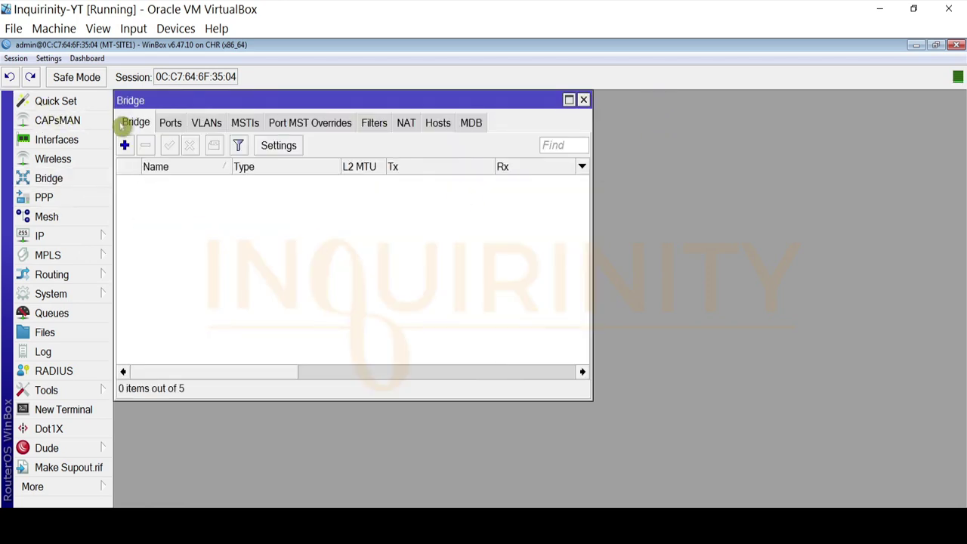
click(584, 100)
click(44, 236)
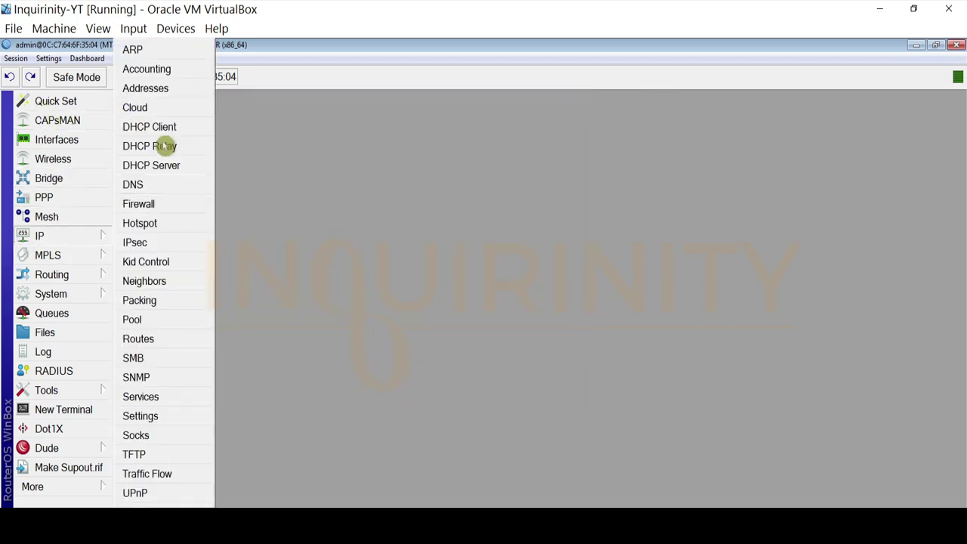
click(150, 92)
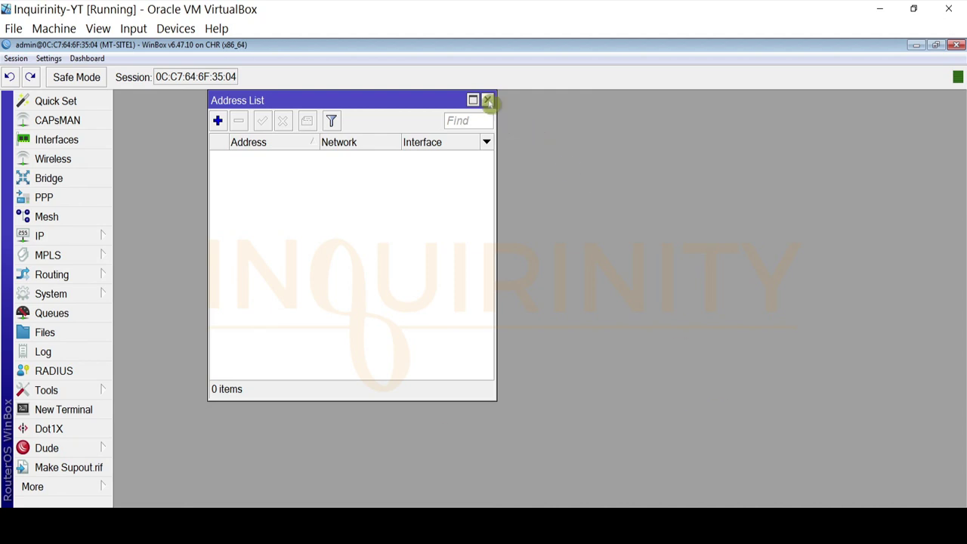
click(488, 100)
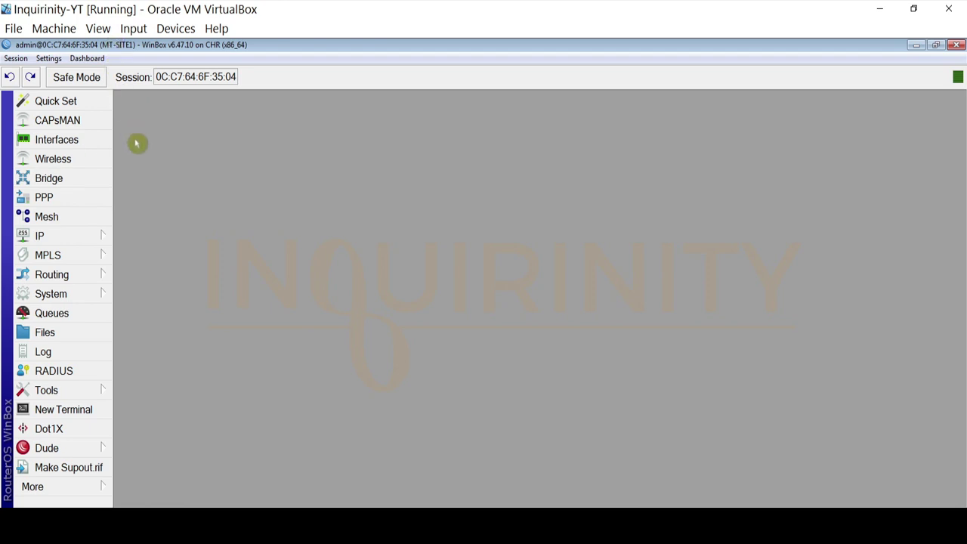
click(138, 503)
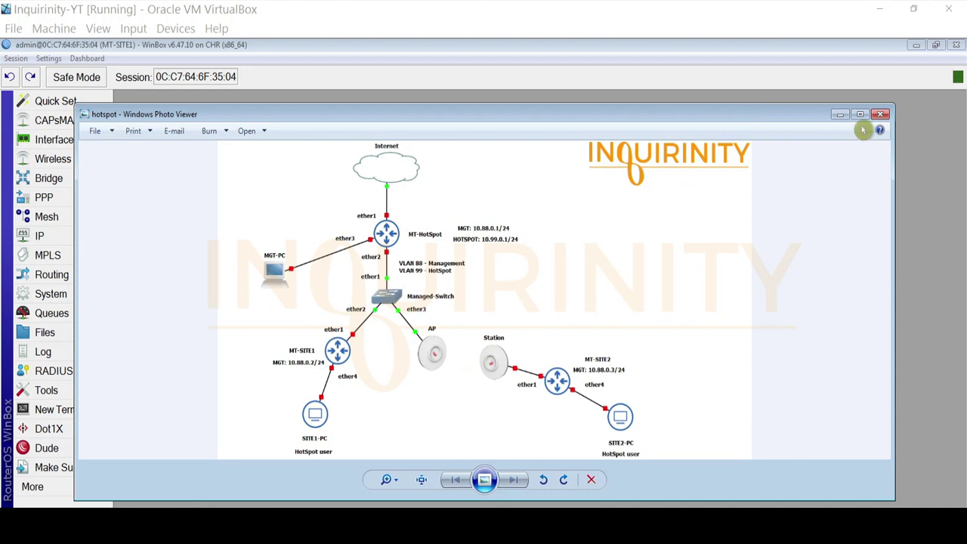
click(839, 114)
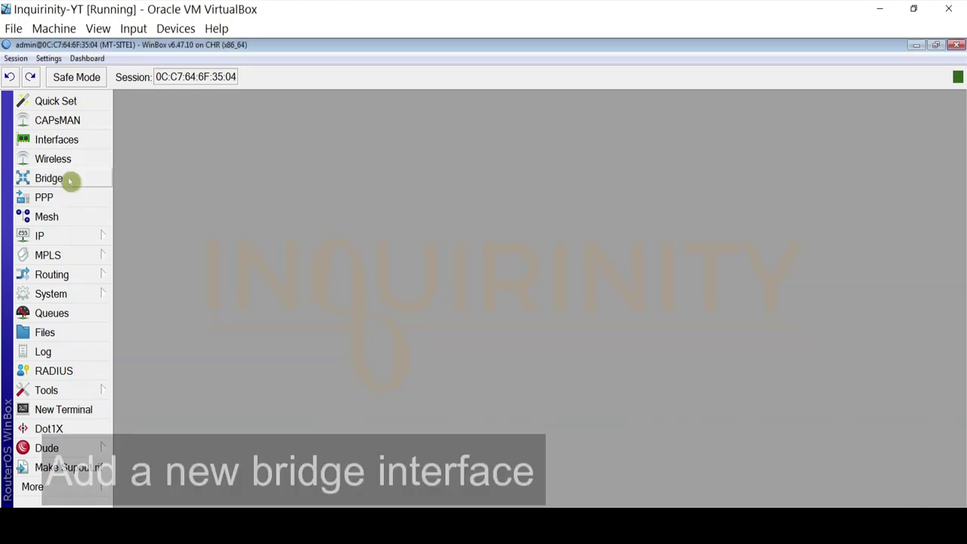
Create a new bridge named bridge1
click(70, 183)
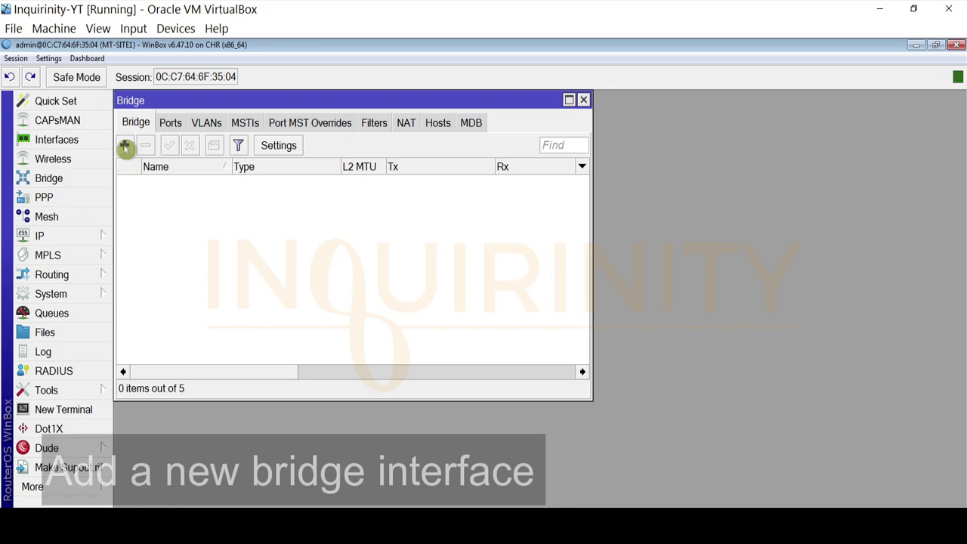
click(125, 145)
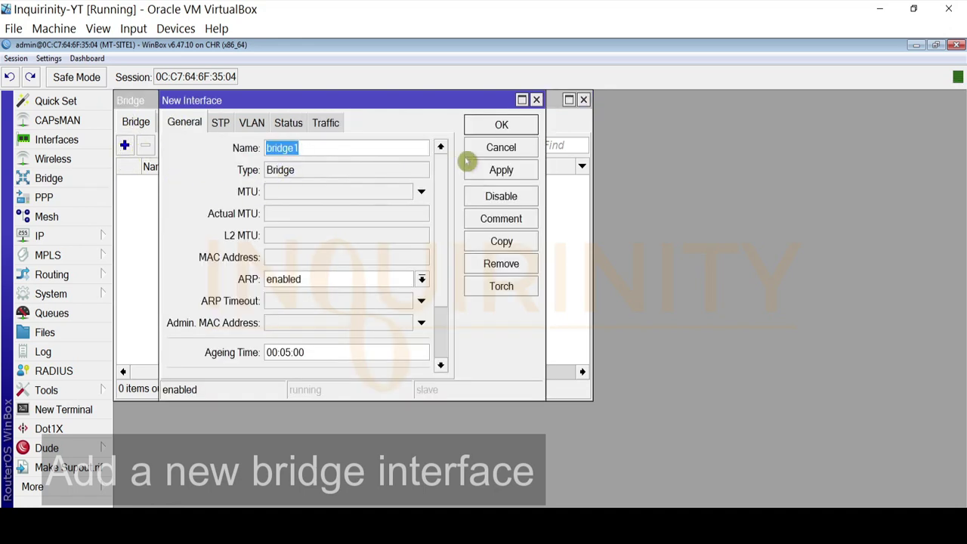
click(499, 171)
click(498, 125)
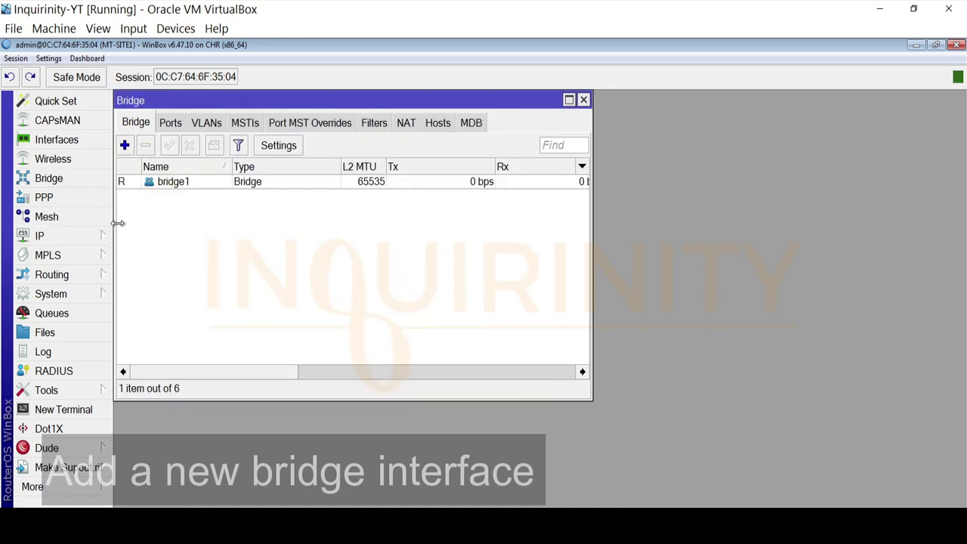
Add ether1 and ether4 as member ports of bridge1
click(170, 122)
click(126, 145)
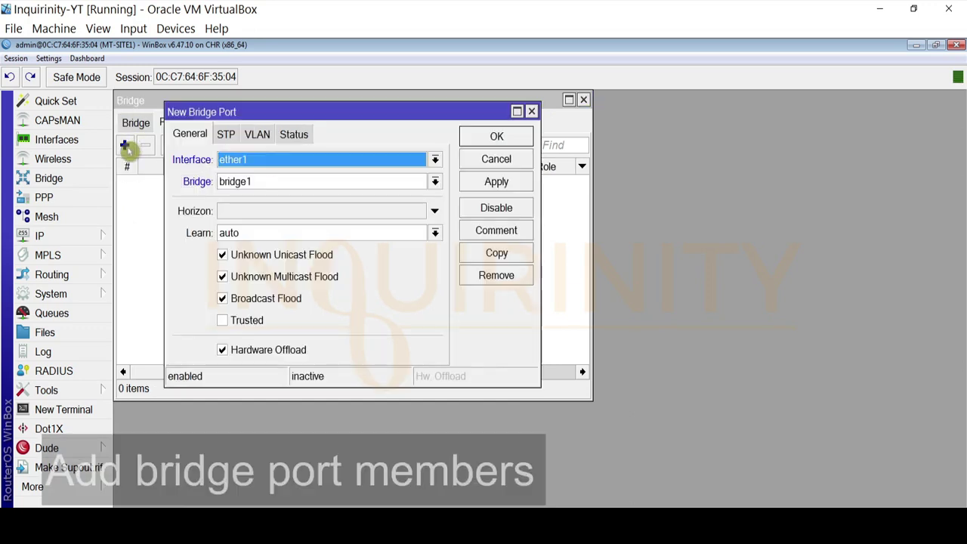
click(512, 181)
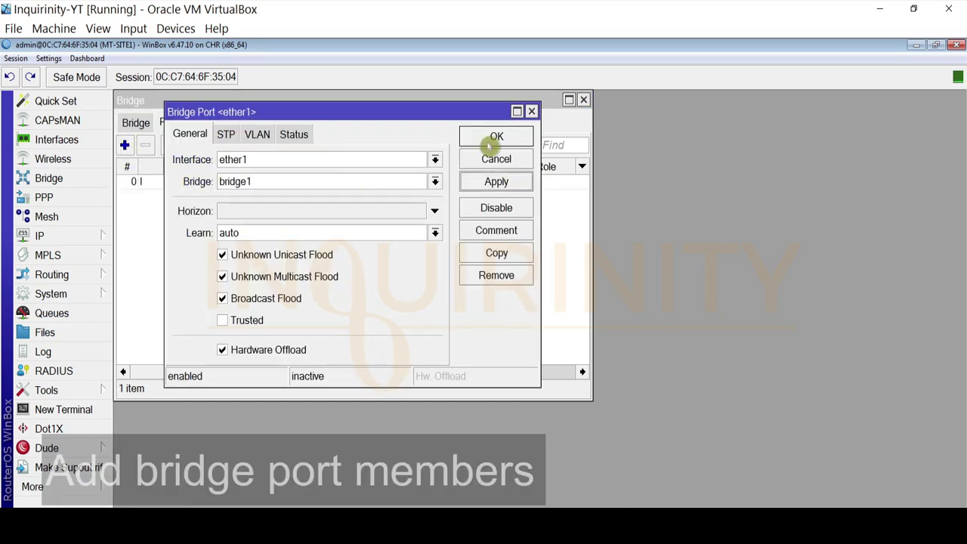
click(490, 144)
click(124, 145)
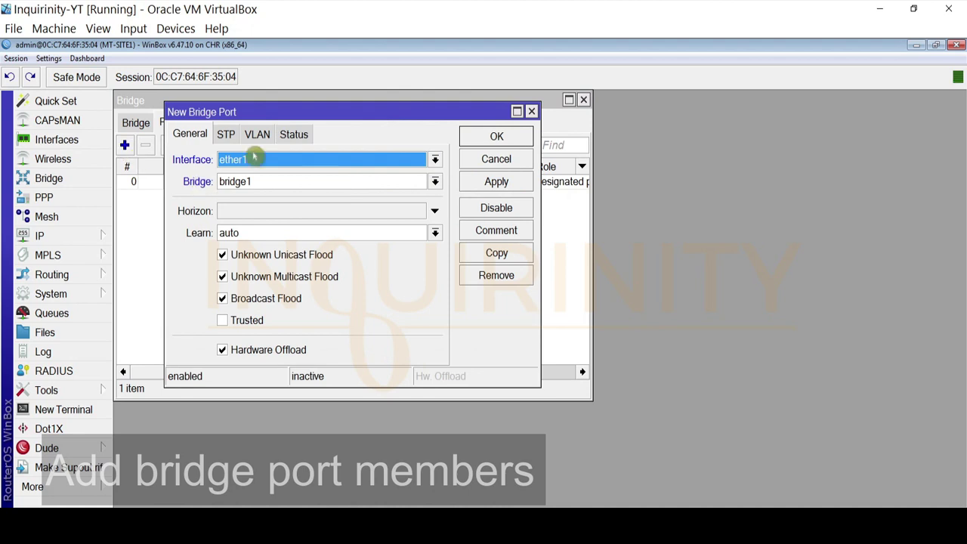
click(255, 157)
click(250, 240)
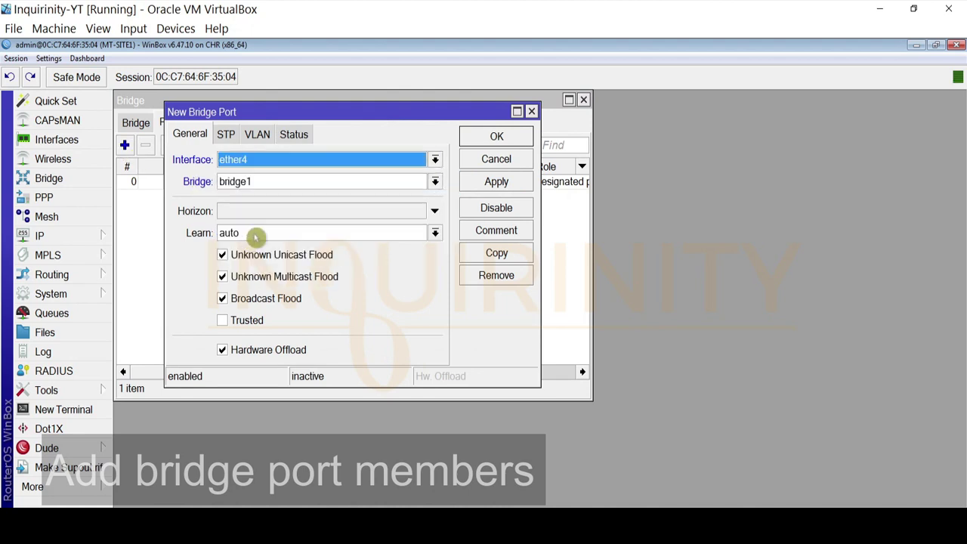
click(483, 181)
click(491, 136)
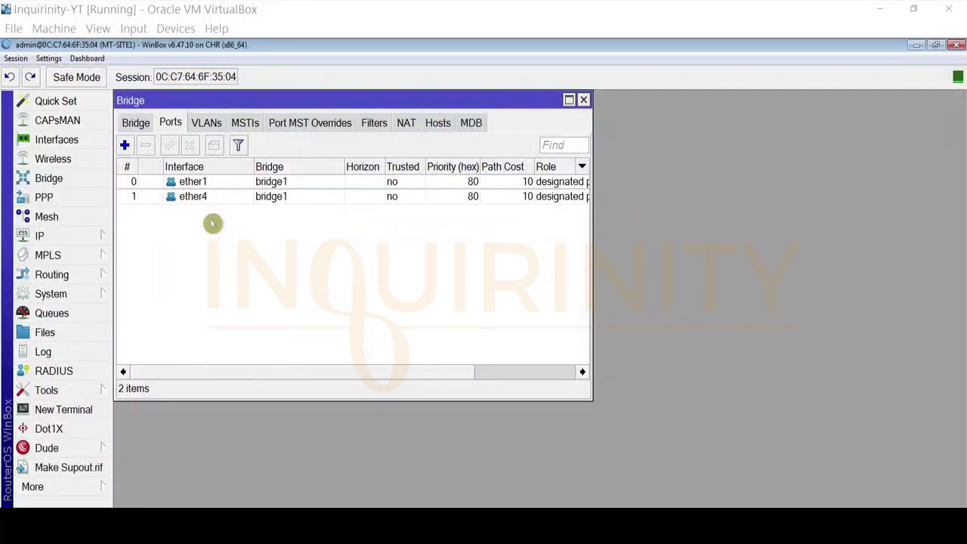
Give the ether4 bridge port PVID 99, then bring the hotspot network diagram back to the front
double_click(198, 198)
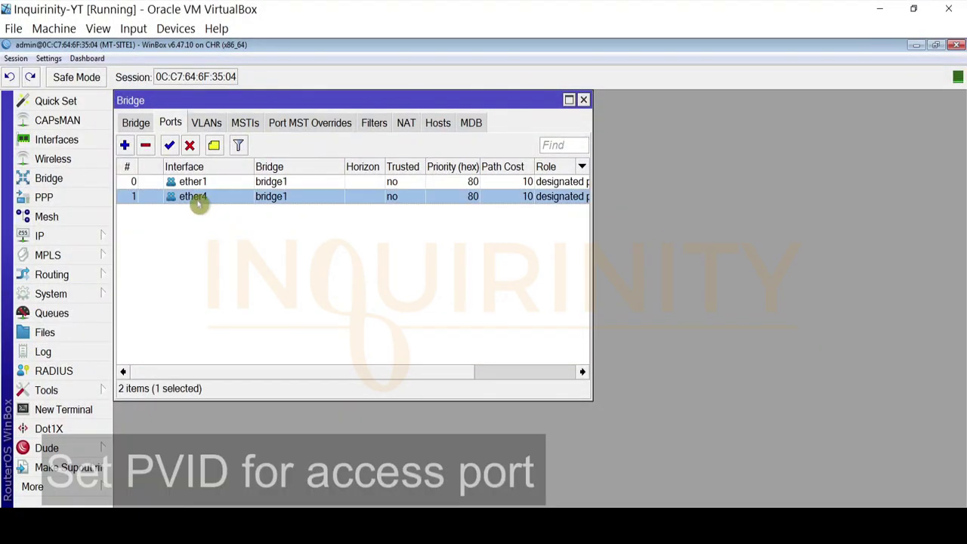
click(257, 133)
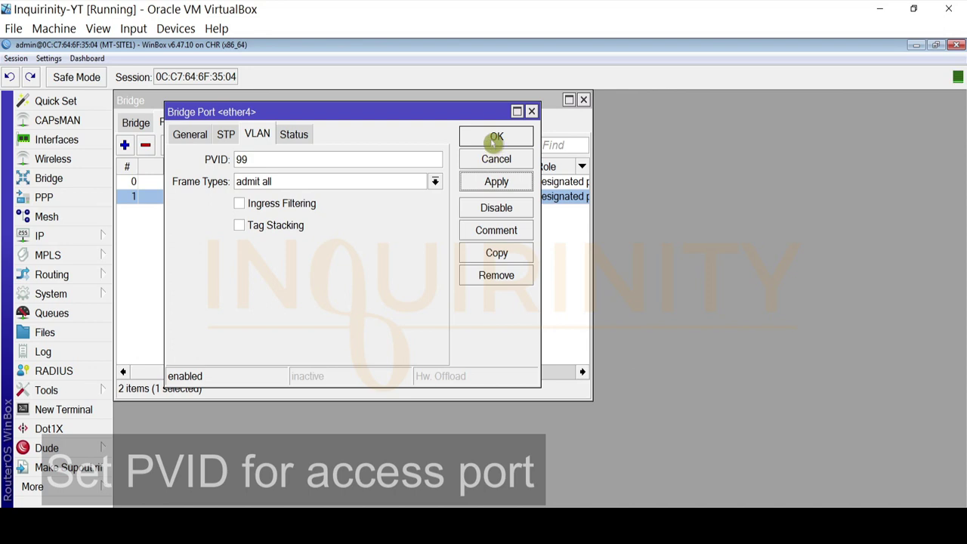
click(495, 137)
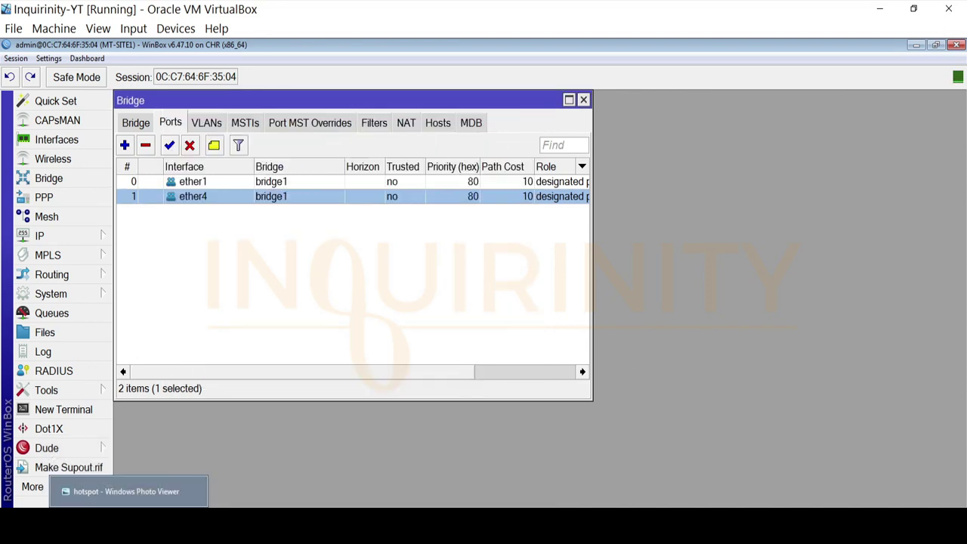
click(129, 523)
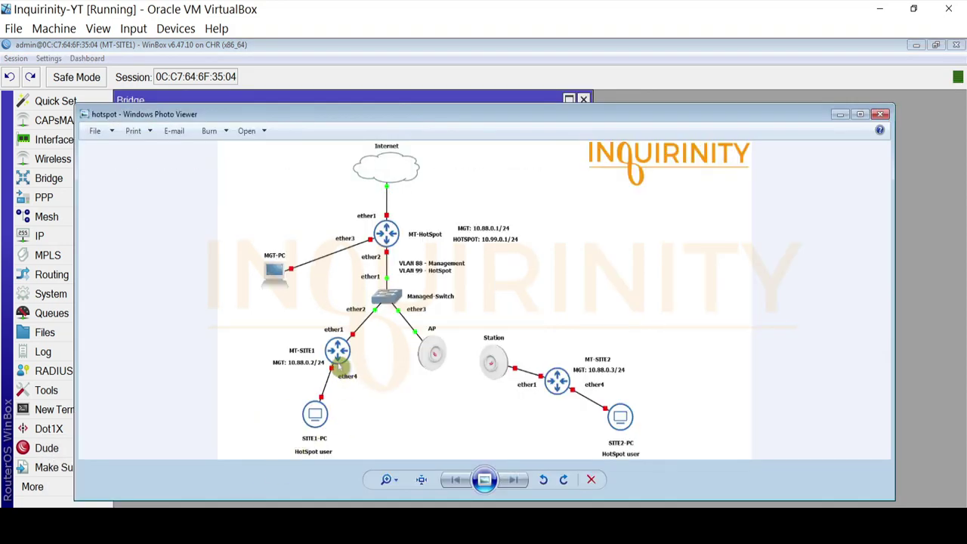
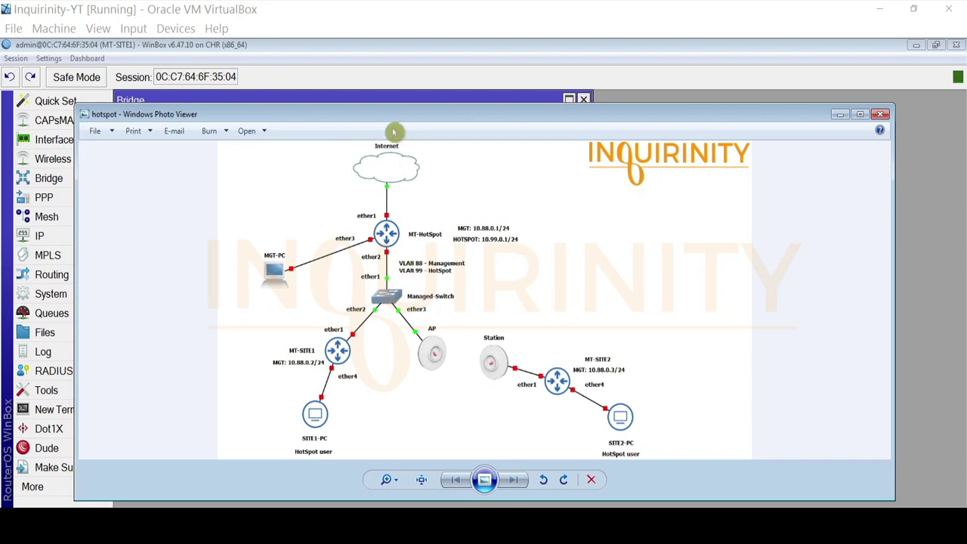
Add a new bridge VLAN entry with VLAN ID 88
click(840, 114)
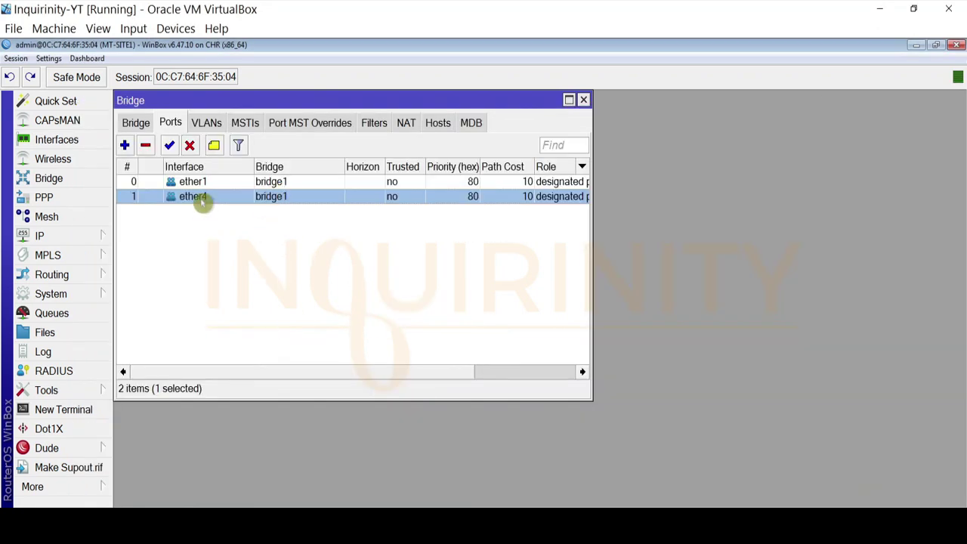
click(206, 122)
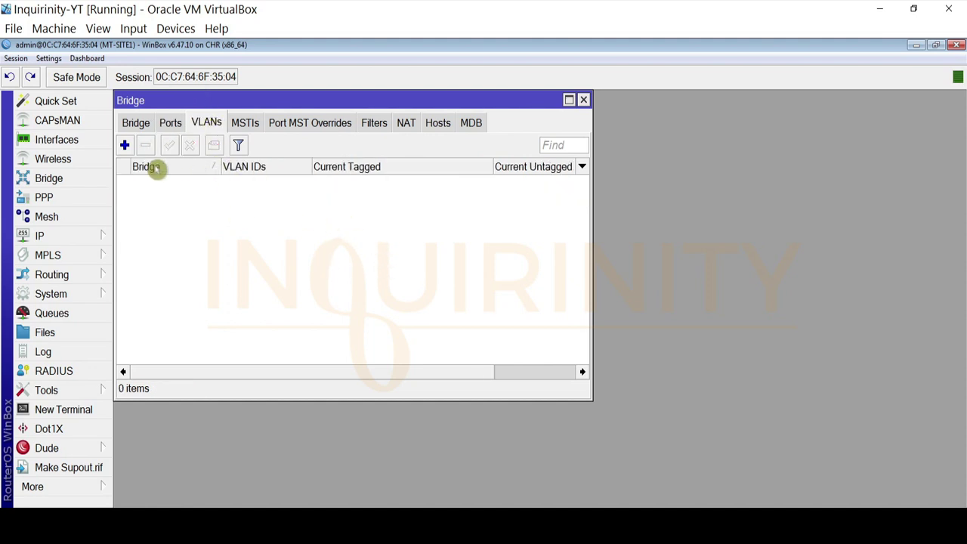
click(124, 145)
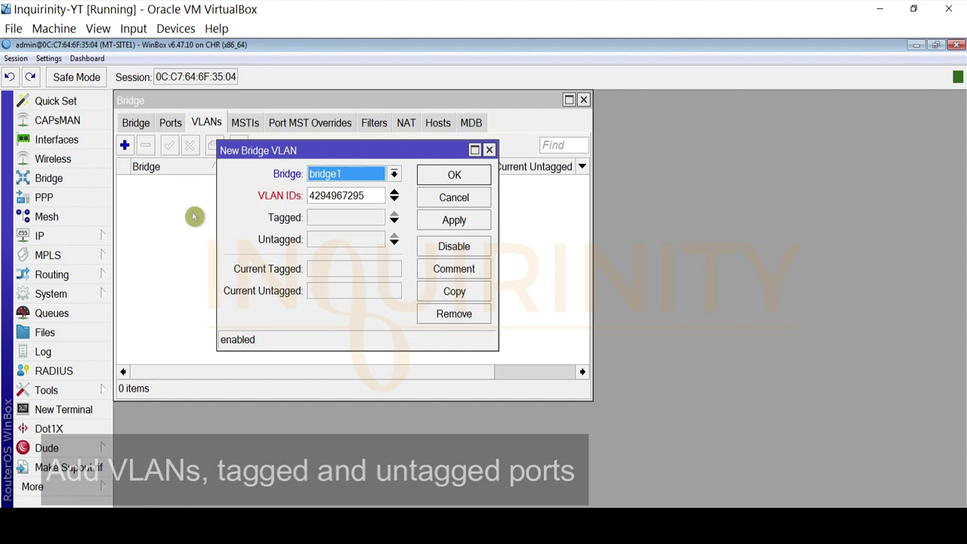
double_click(371, 194)
text(88)
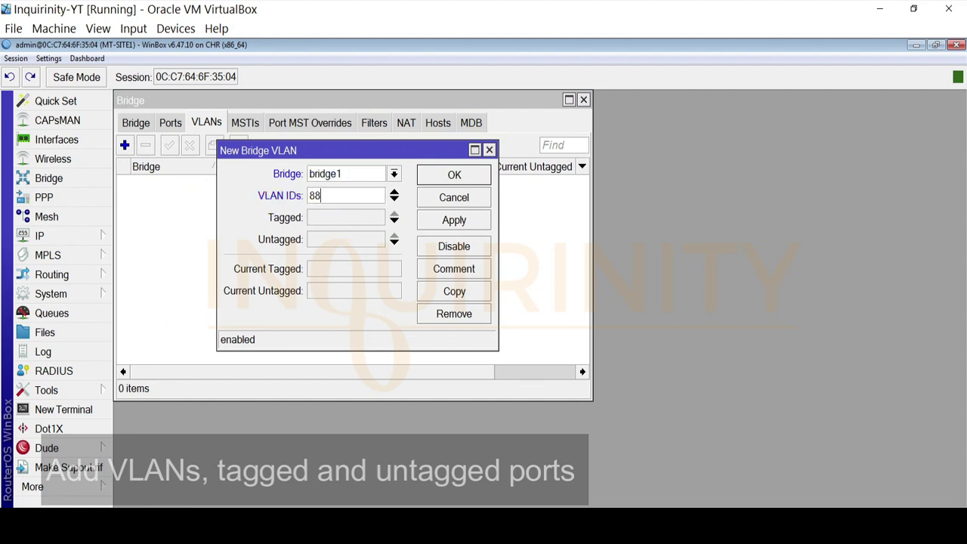
Tag bridge1 and ether1 on VLAN 88 and save the entry
mouse_move(166, 521)
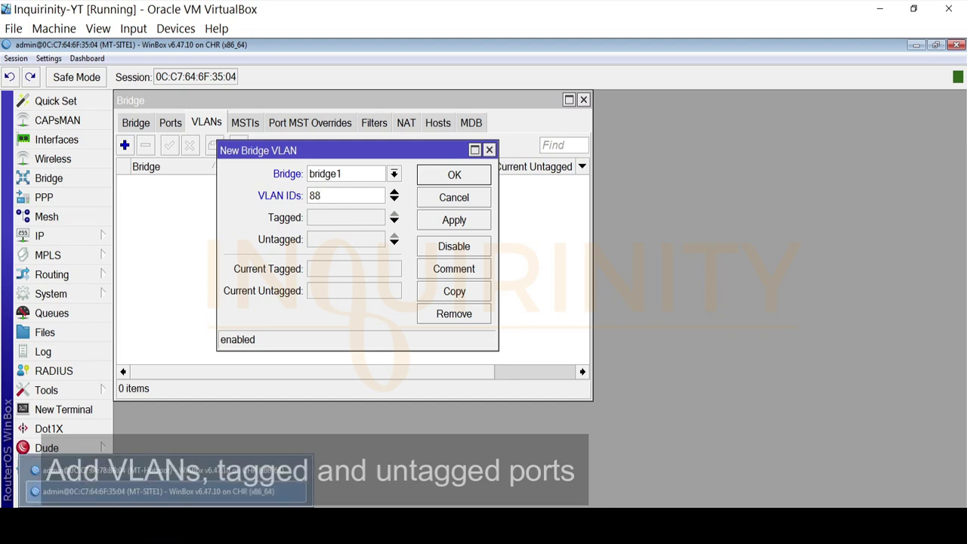
click(208, 522)
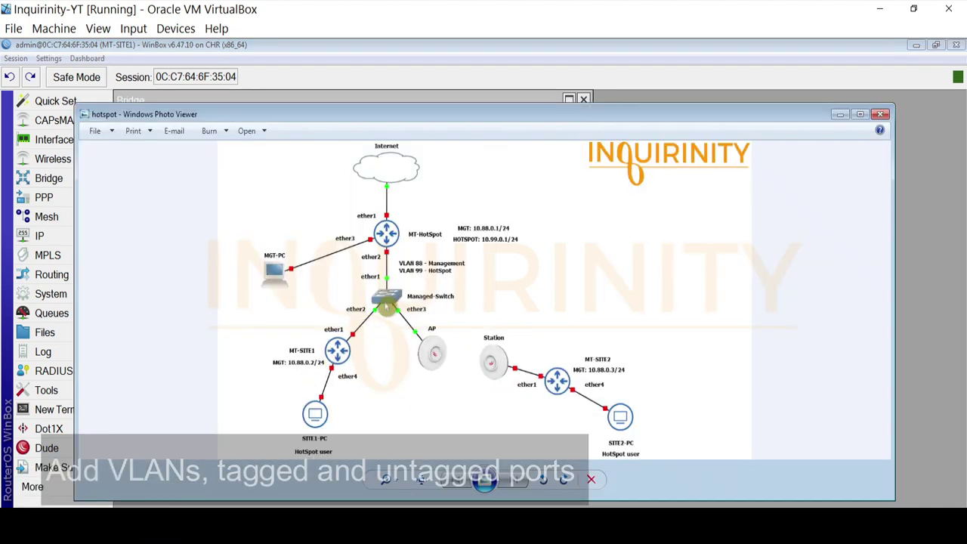
click(177, 521)
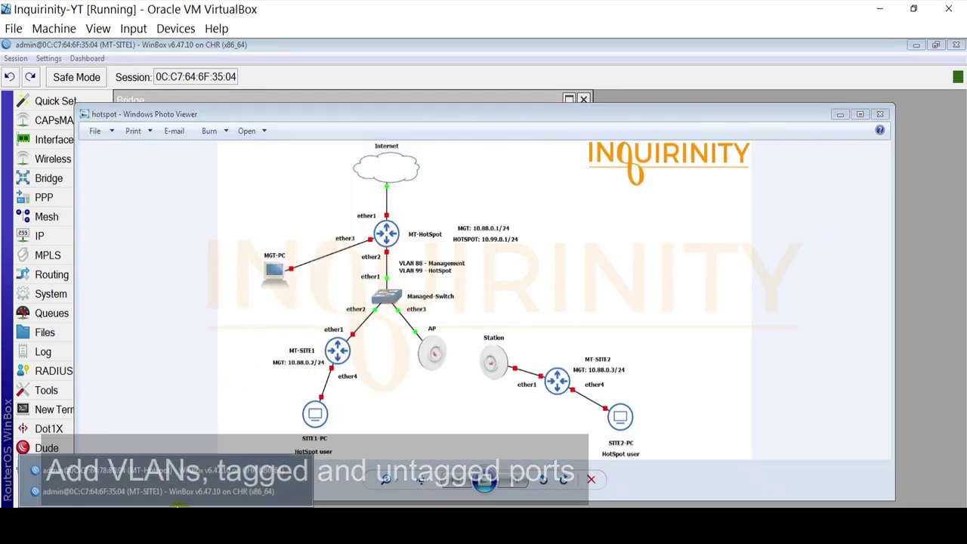
click(180, 493)
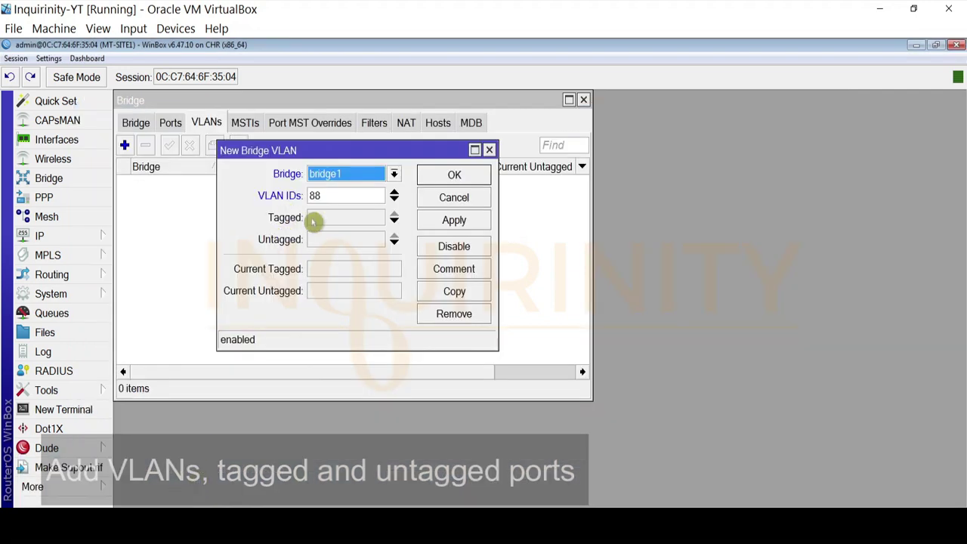
click(333, 220)
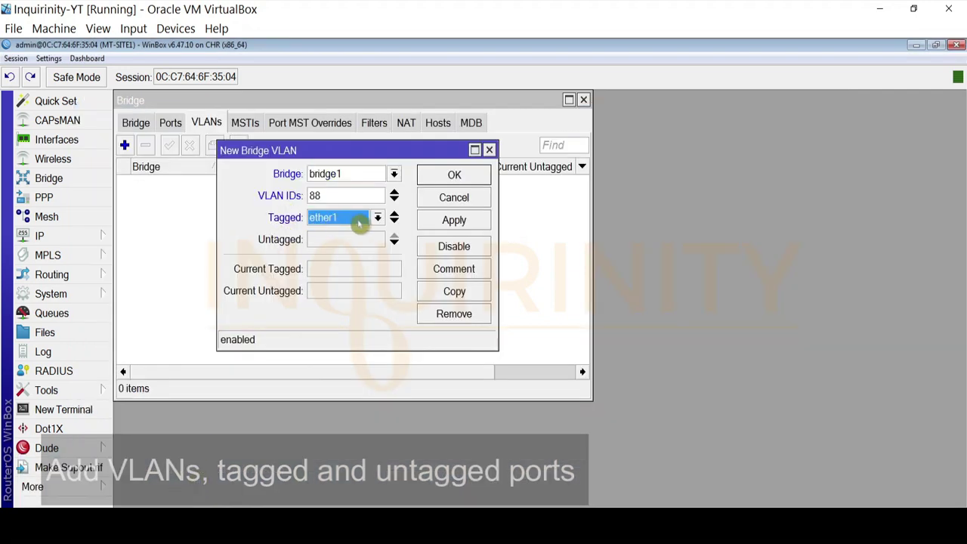
click(378, 219)
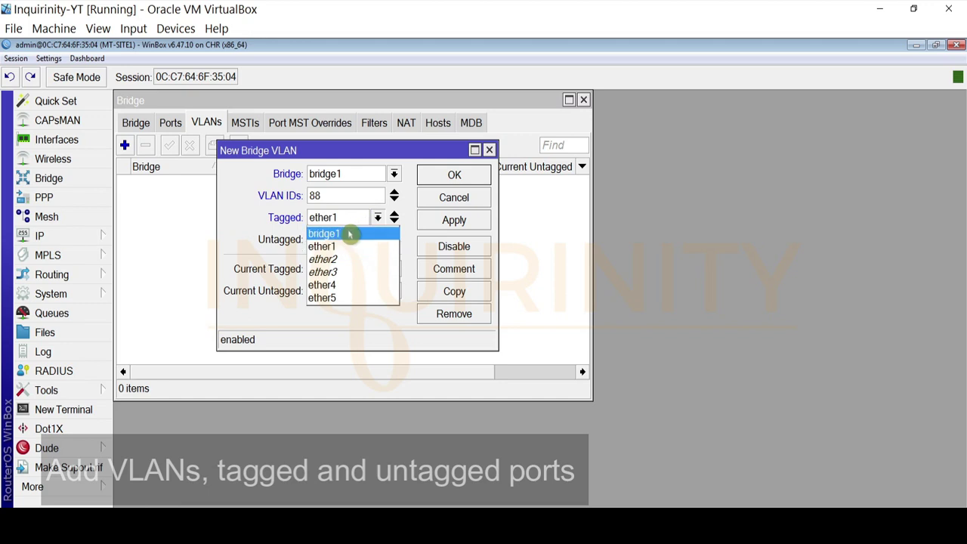
click(352, 231)
click(394, 221)
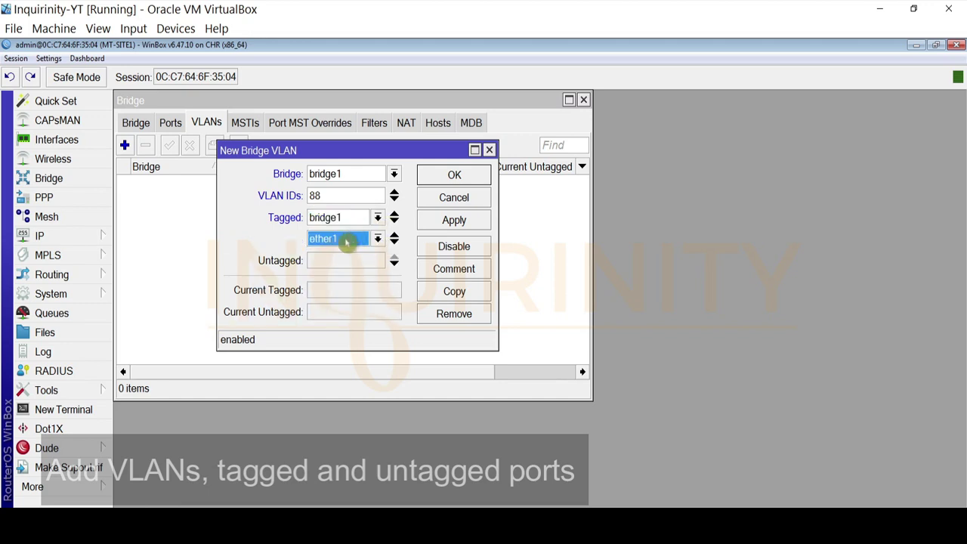
click(452, 220)
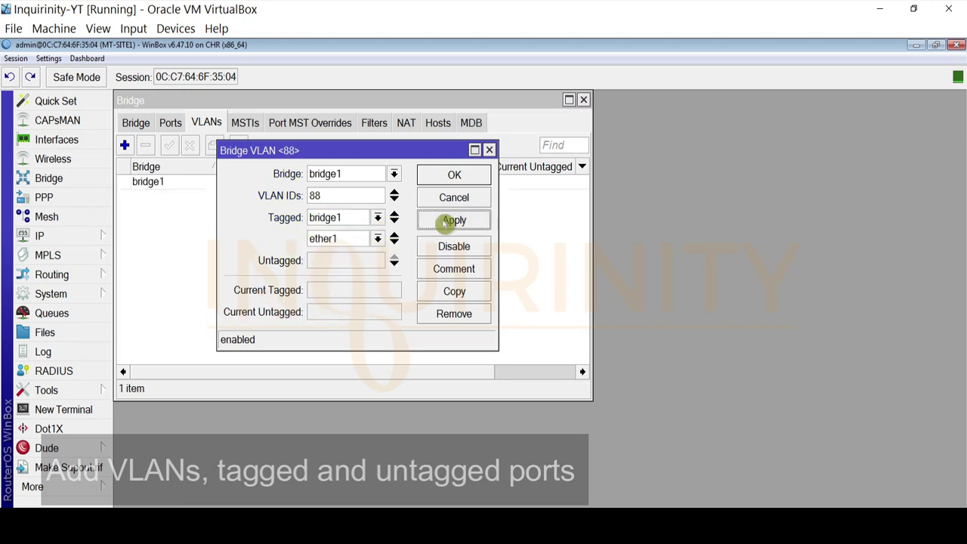
click(452, 178)
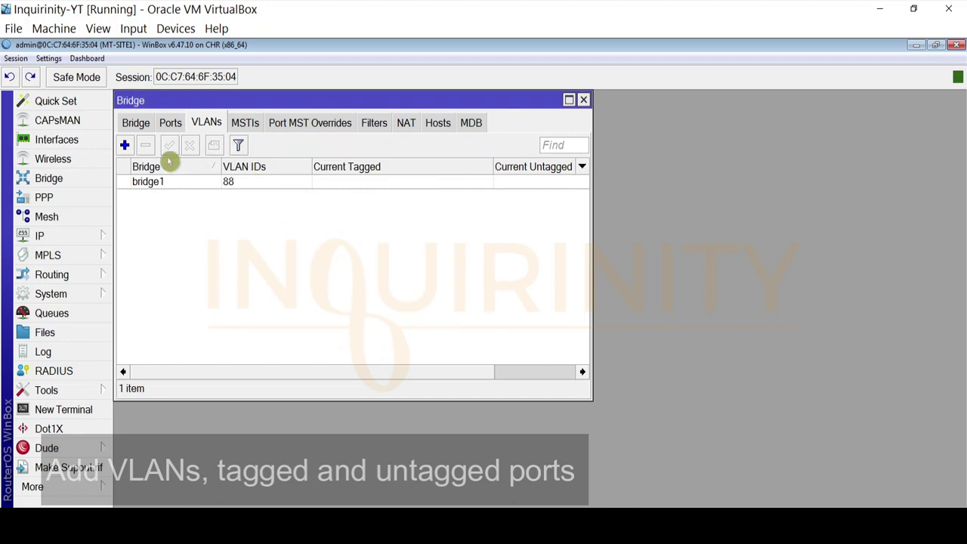
Show the Tagged and Untagged columns and hide Current Tagged and Current Untagged
click(582, 167)
mouse_move(701, 231)
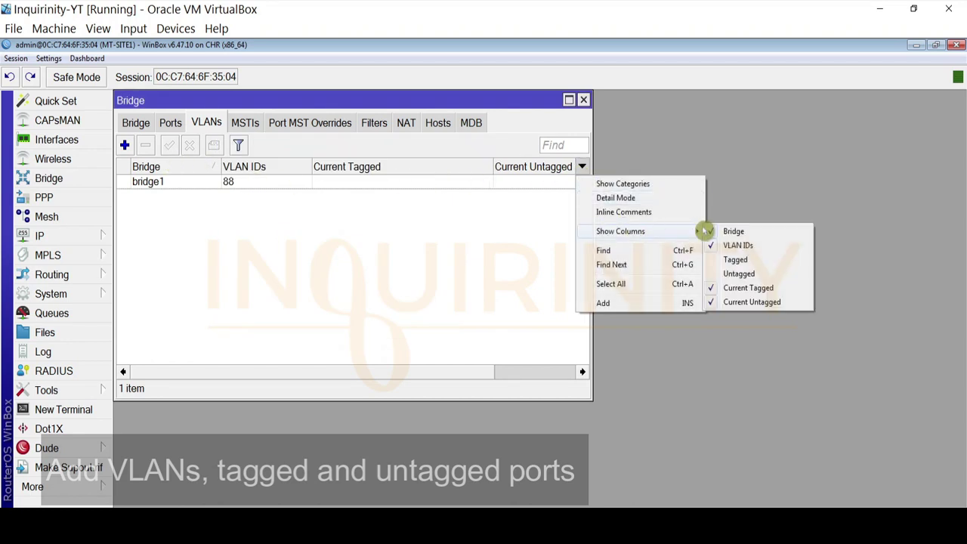
click(725, 260)
click(581, 167)
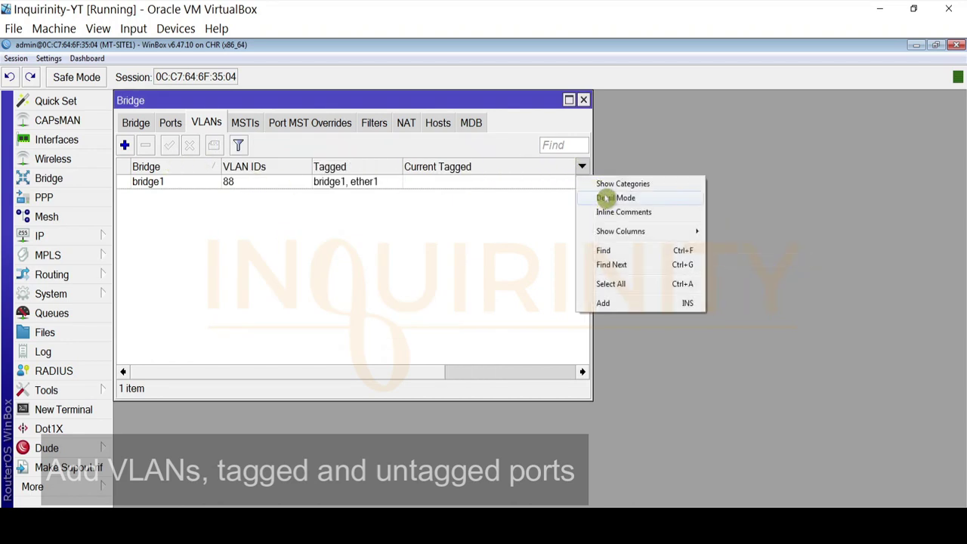
mouse_move(612, 232)
click(739, 274)
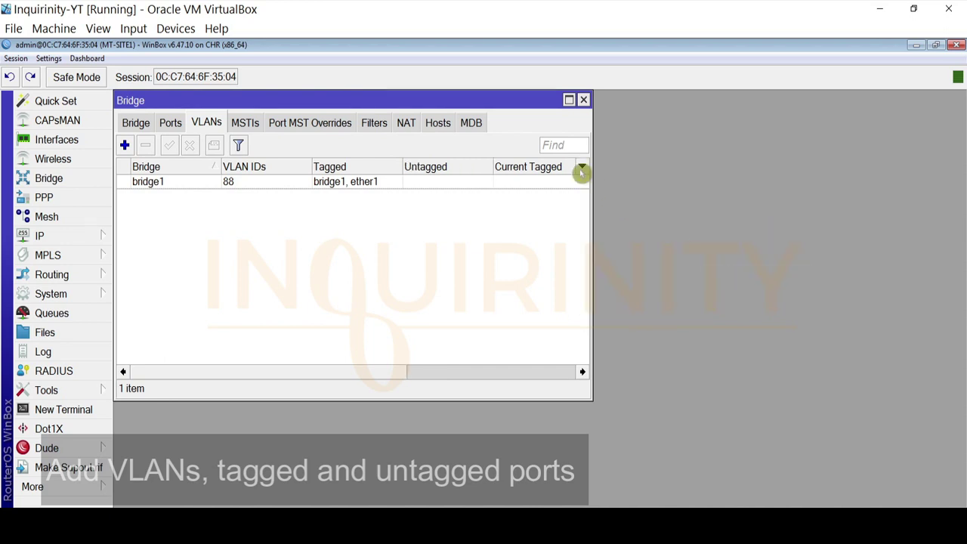
click(582, 167)
mouse_move(672, 239)
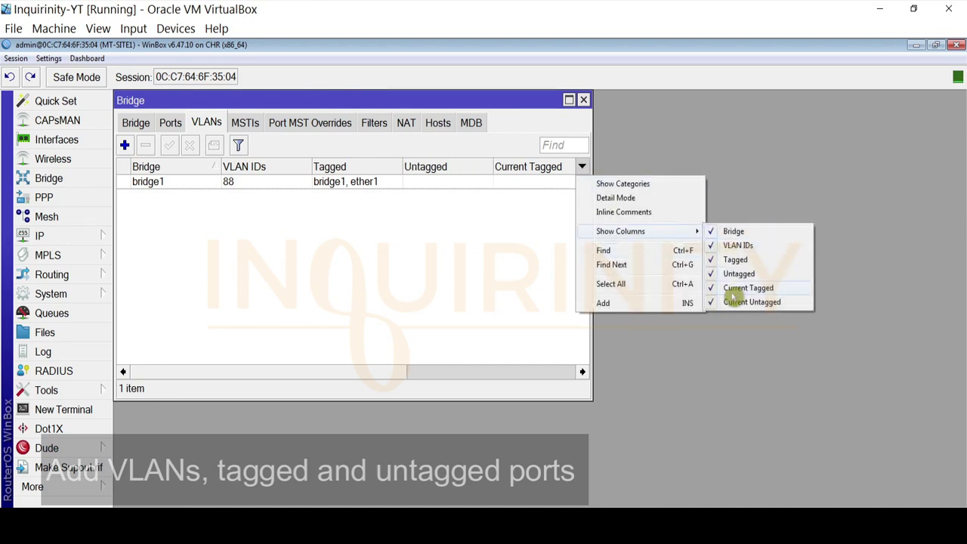
click(730, 299)
click(582, 167)
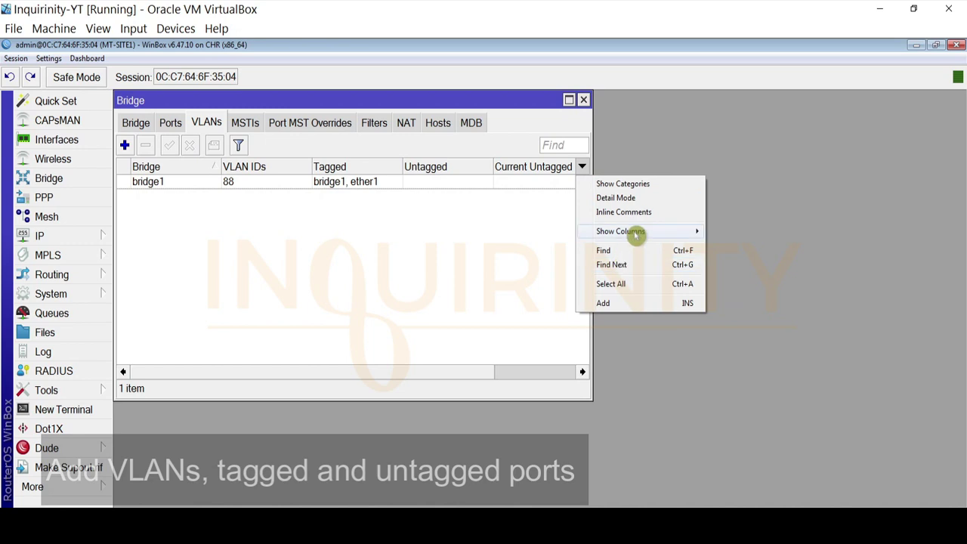
mouse_move(636, 232)
click(734, 301)
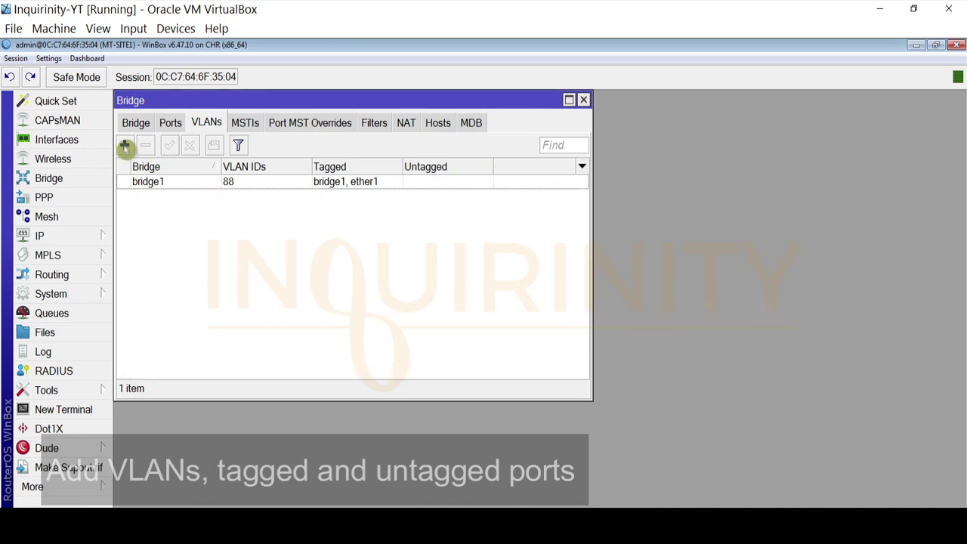
Create bridge VLAN 99 with ether1 as its tagged port and apply it
click(125, 146)
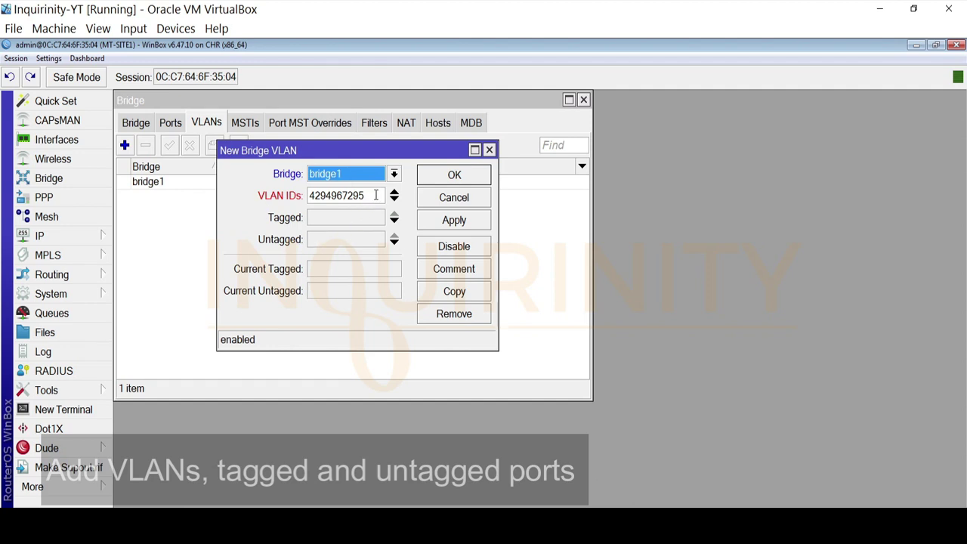
drag(376, 195, 244, 197)
text(99)
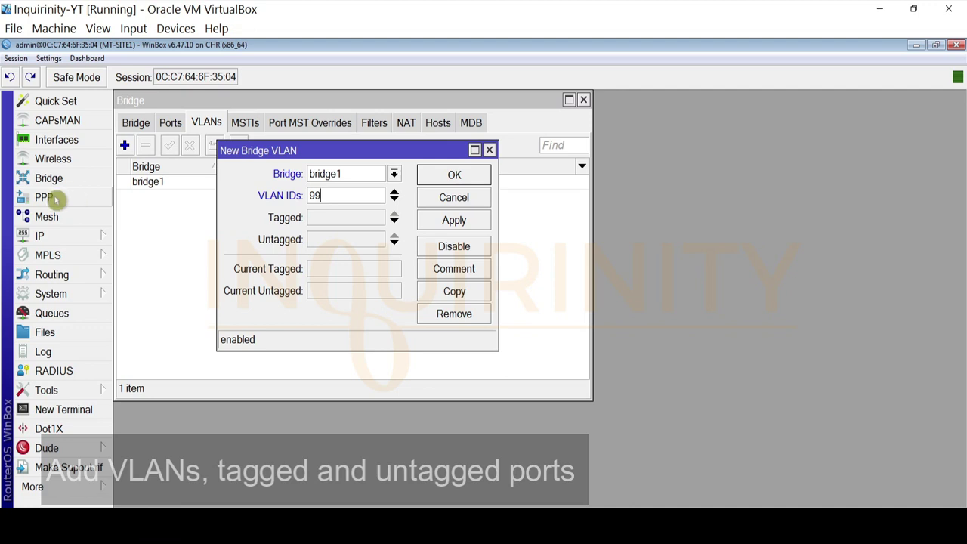
click(372, 218)
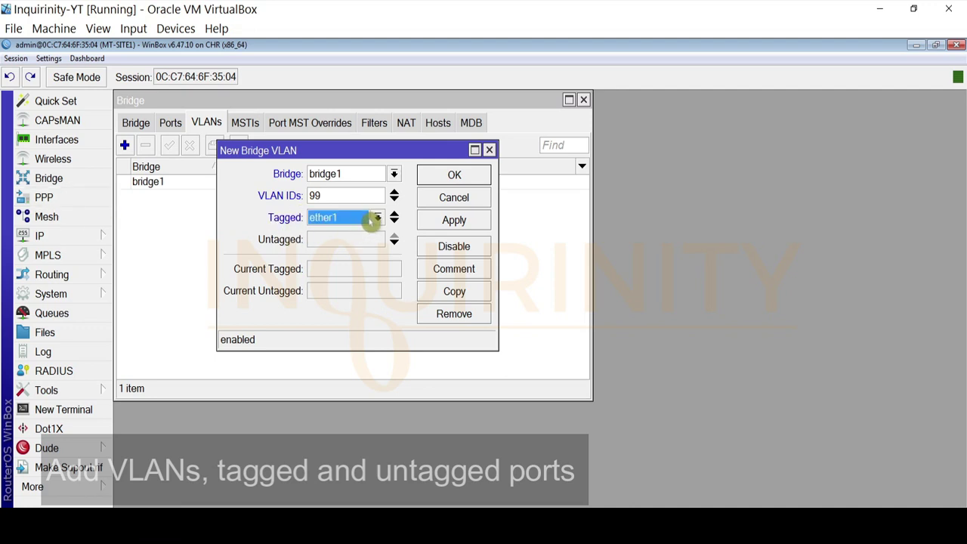
click(376, 218)
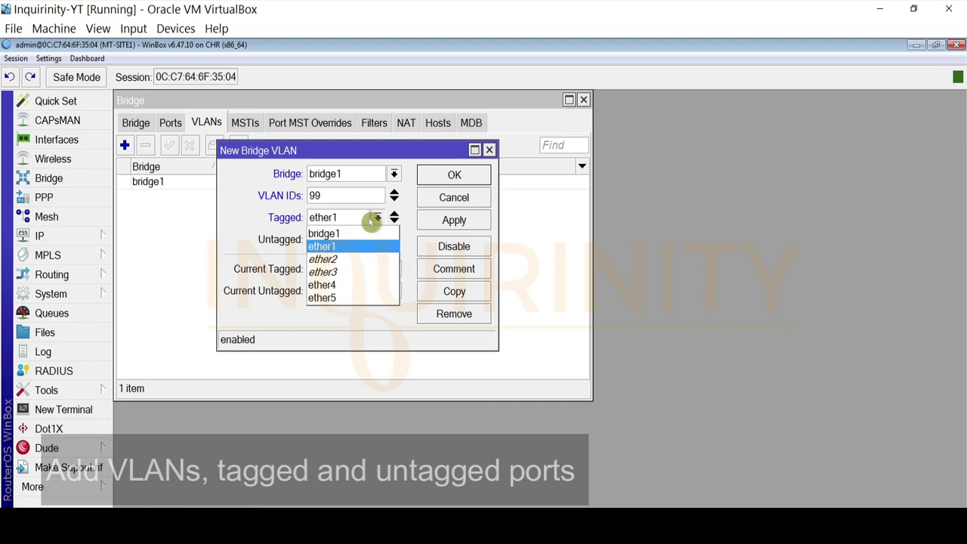
click(333, 244)
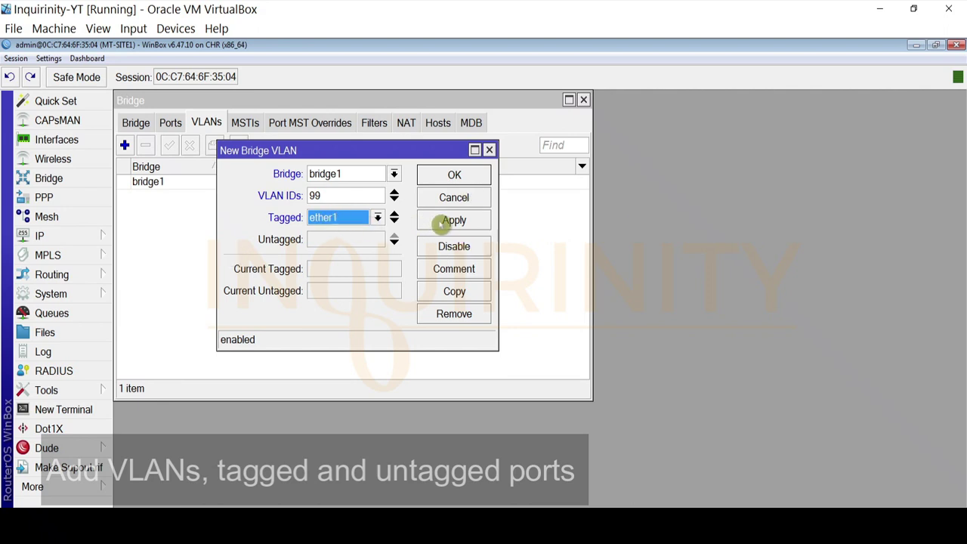
click(443, 220)
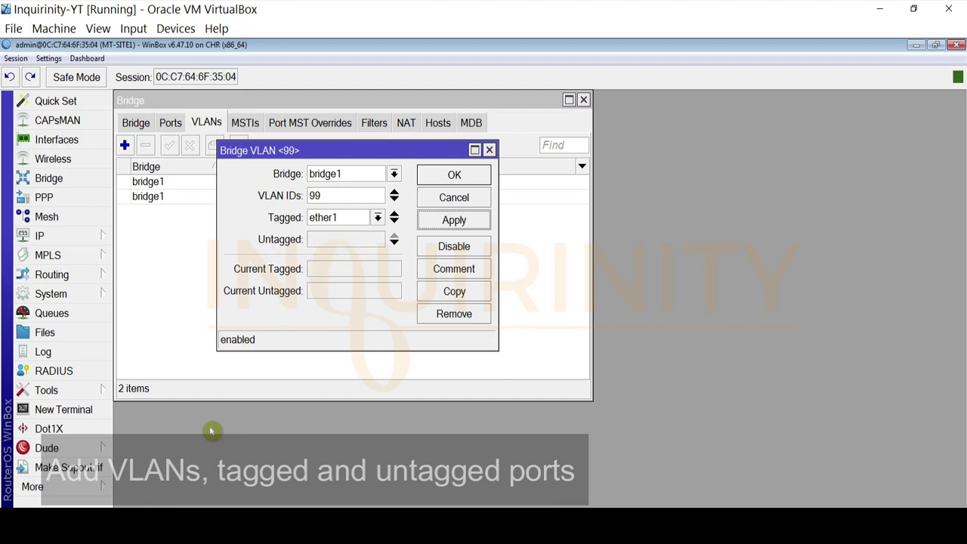
Make ether4 the untagged port of VLAN 99 and save the entry
click(113, 523)
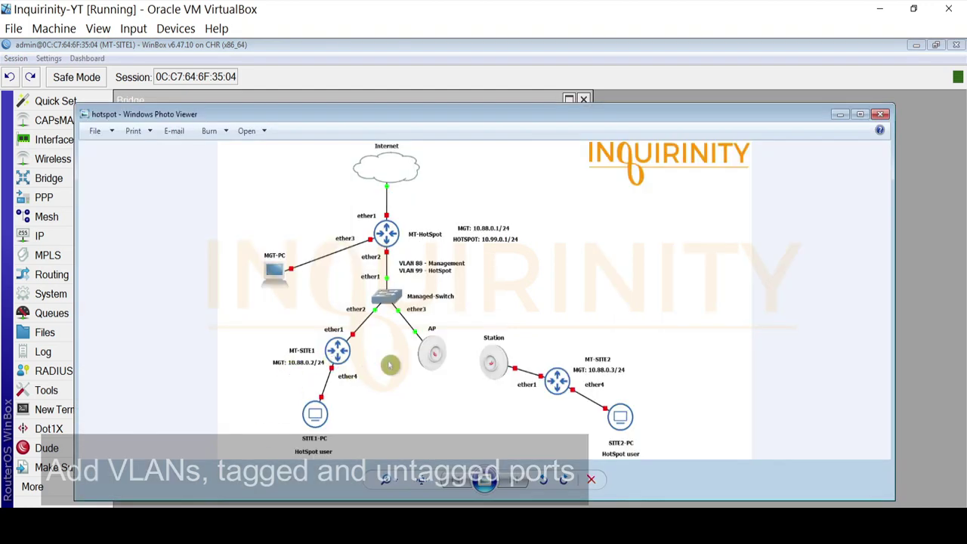
click(839, 114)
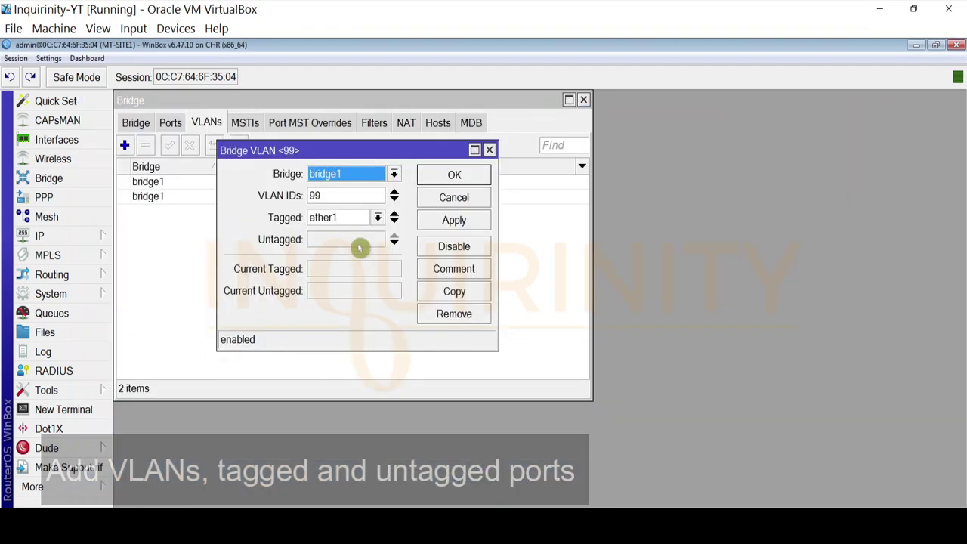
click(376, 241)
click(376, 241)
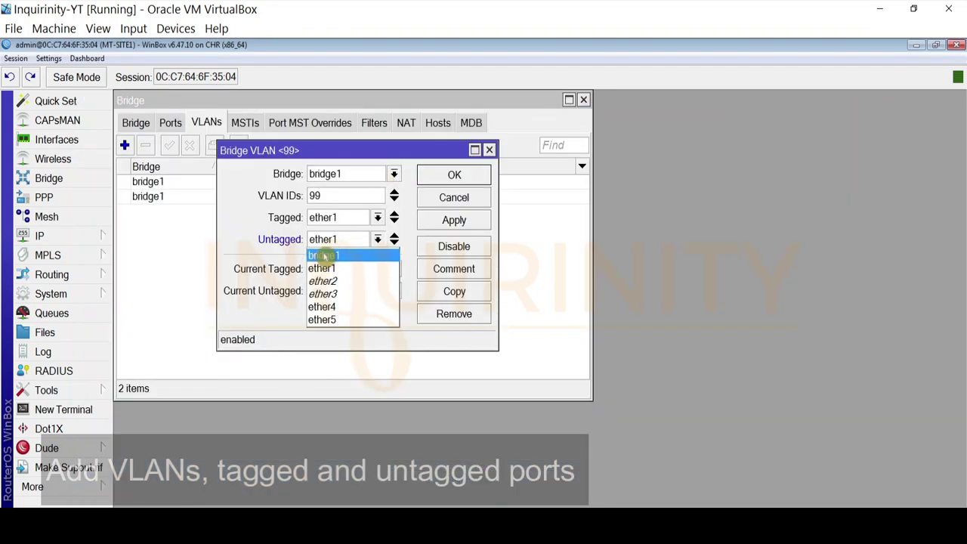
click(334, 306)
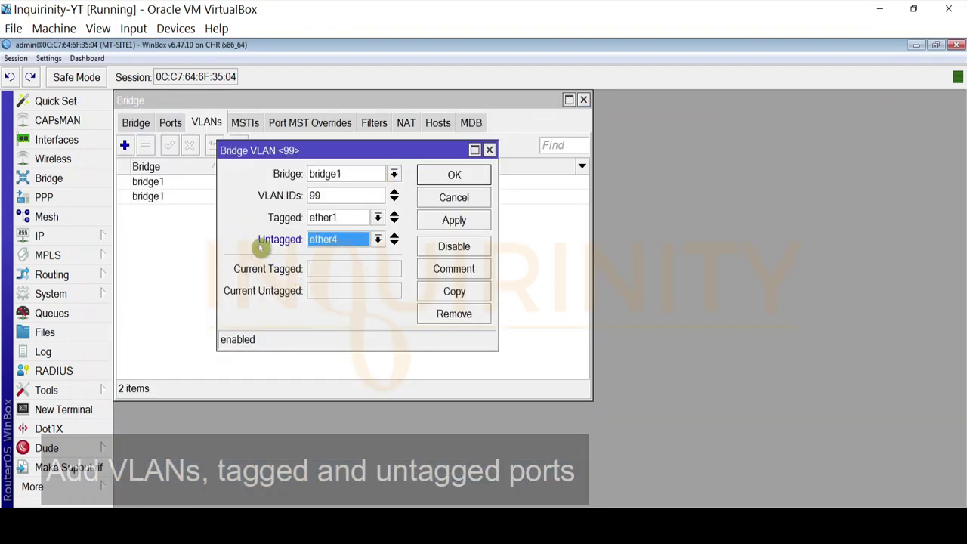
click(479, 224)
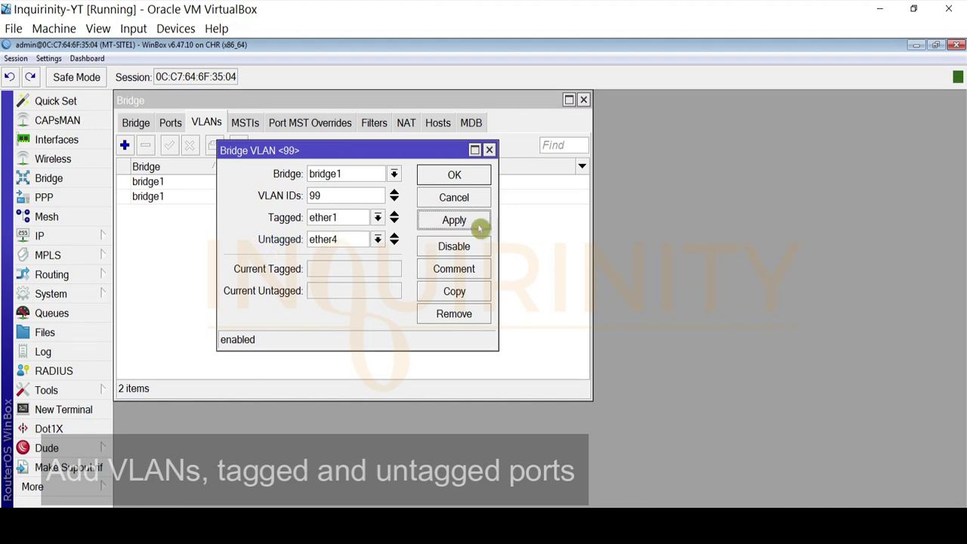
click(456, 175)
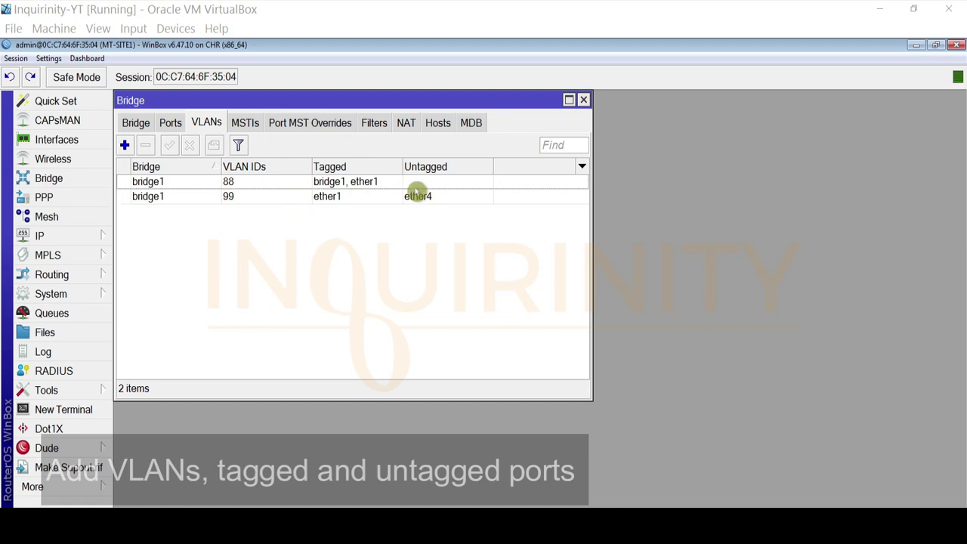
Review the VLAN 88 and VLAN 99 rows, then show the bridges list
click(150, 183)
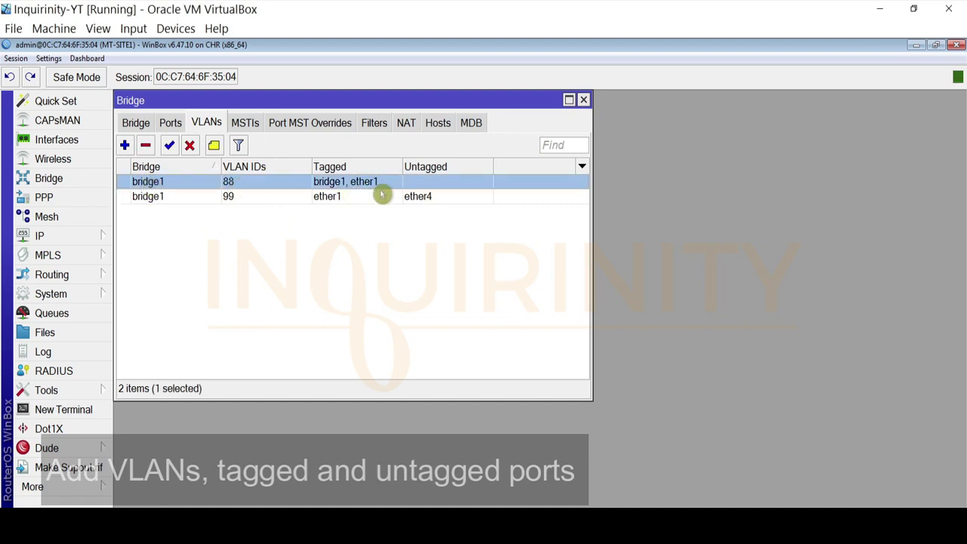
click(142, 201)
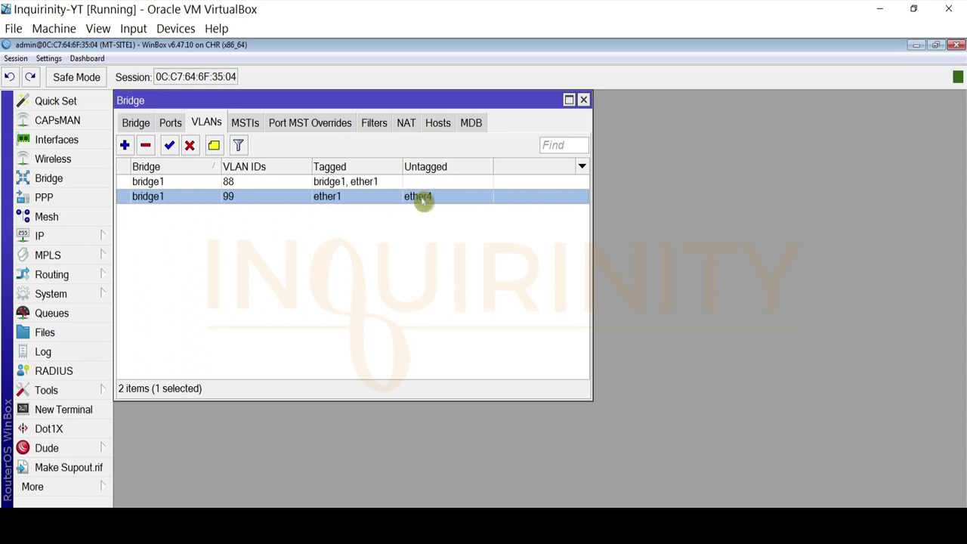
click(134, 124)
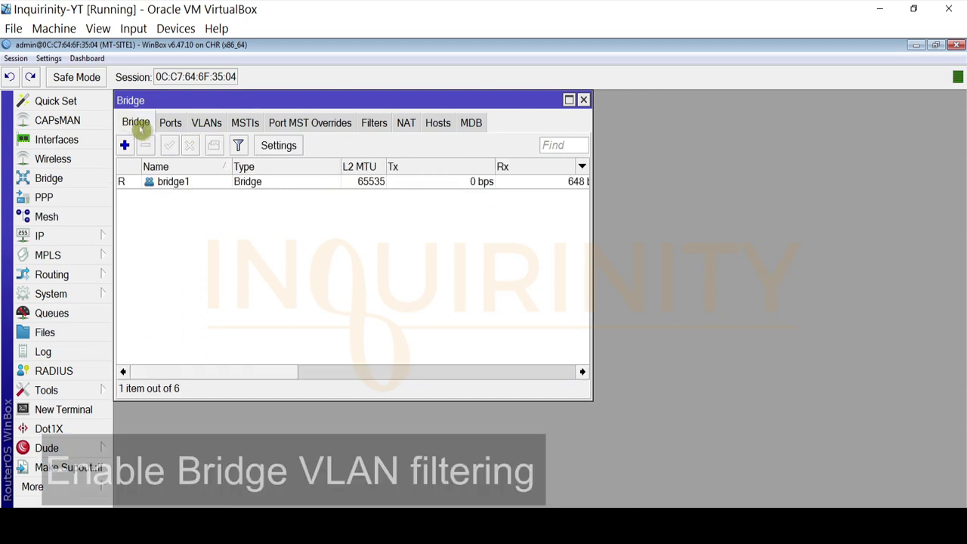
Turn on VLAN Filtering in bridge1's settings and close the Bridge window
double_click(173, 186)
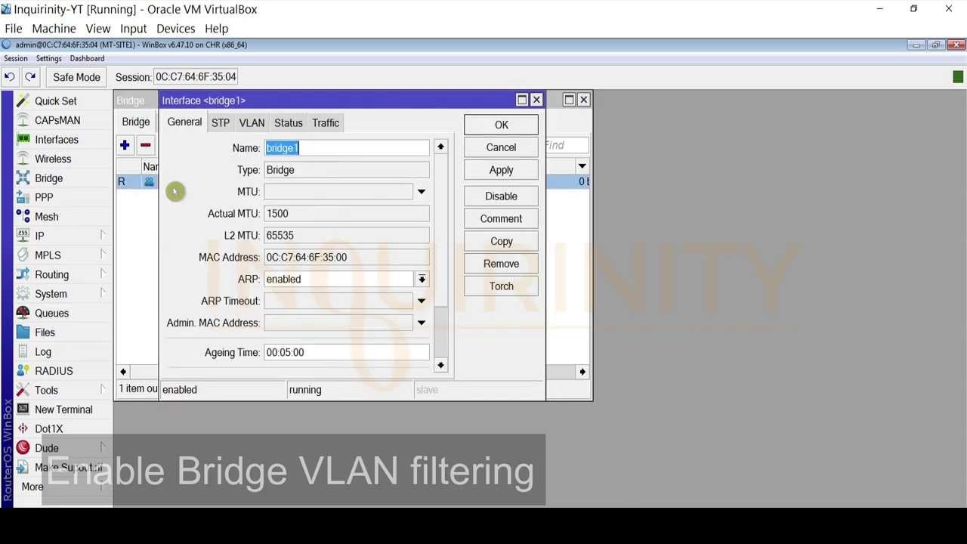
click(252, 125)
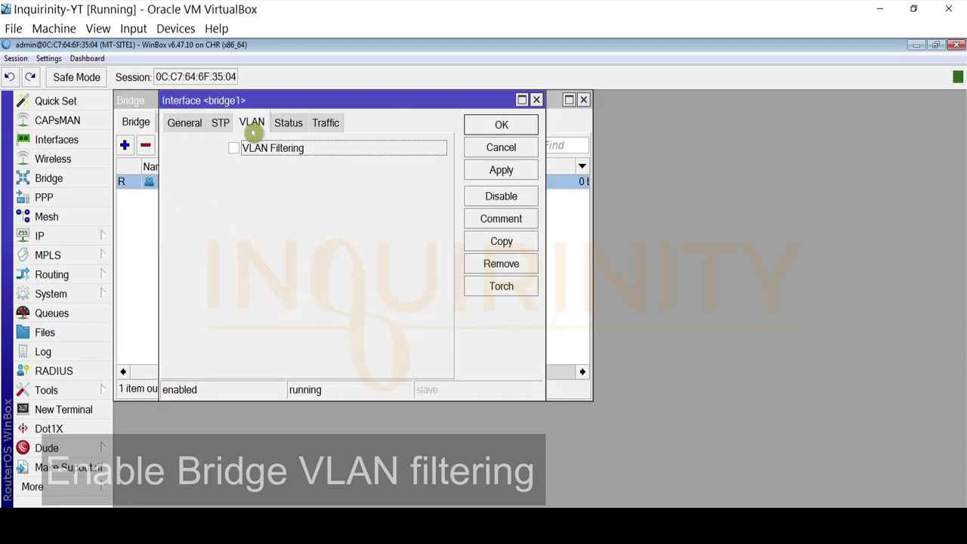
click(235, 151)
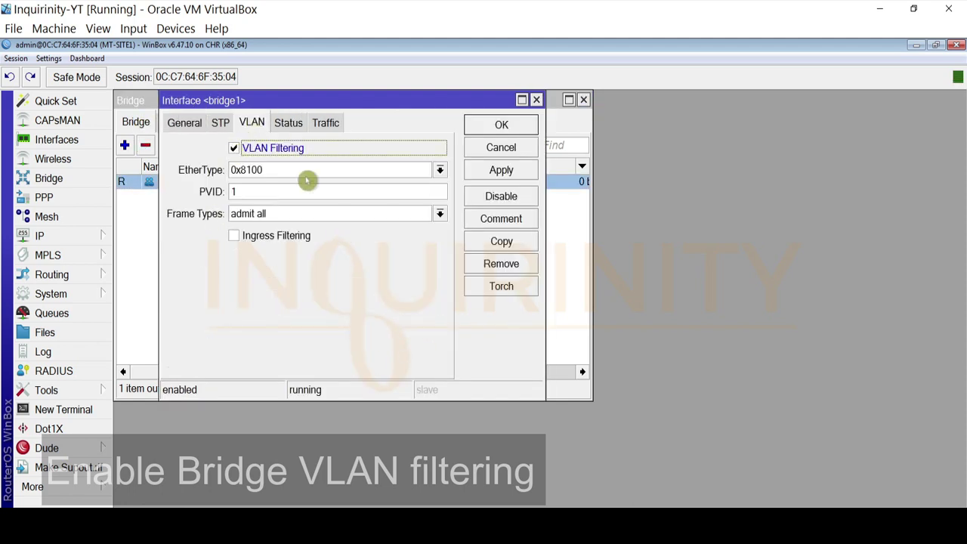
click(501, 170)
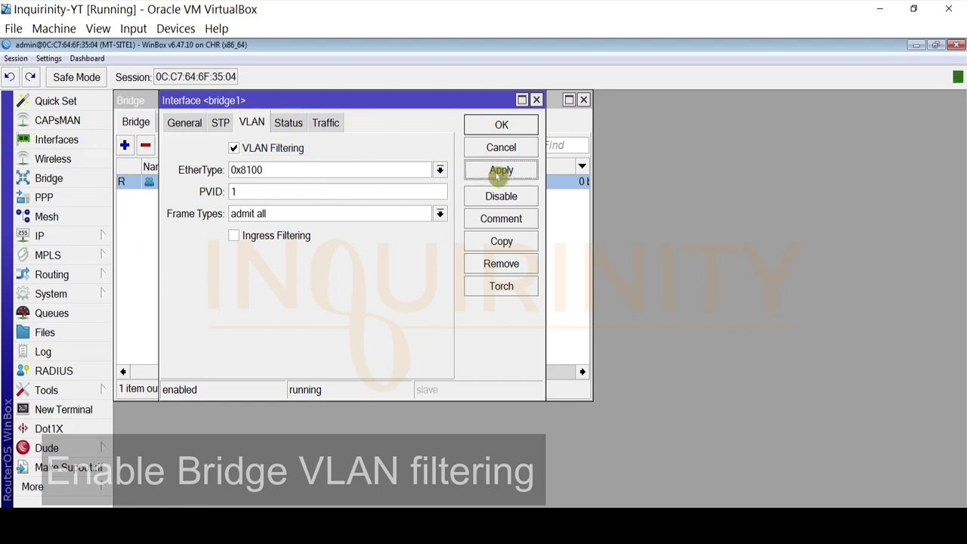
click(502, 126)
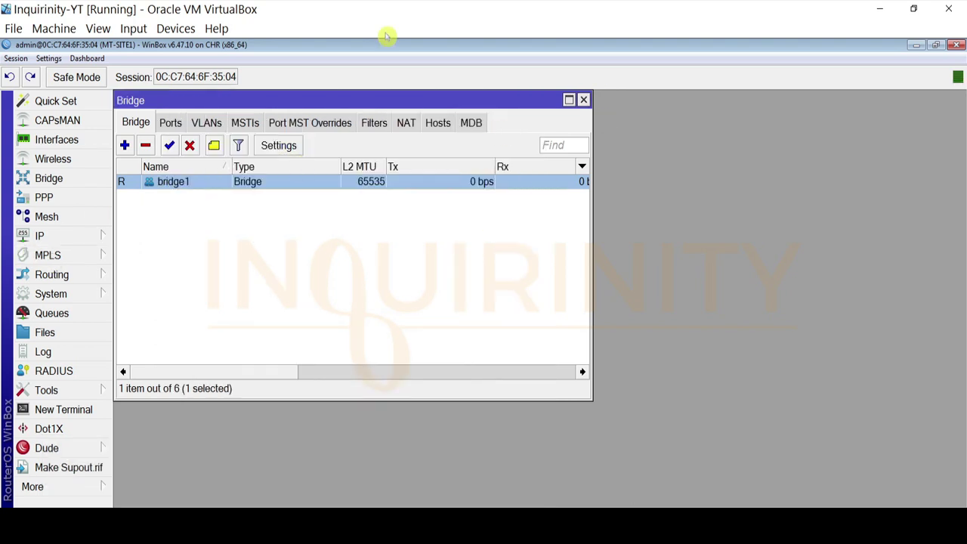
click(584, 100)
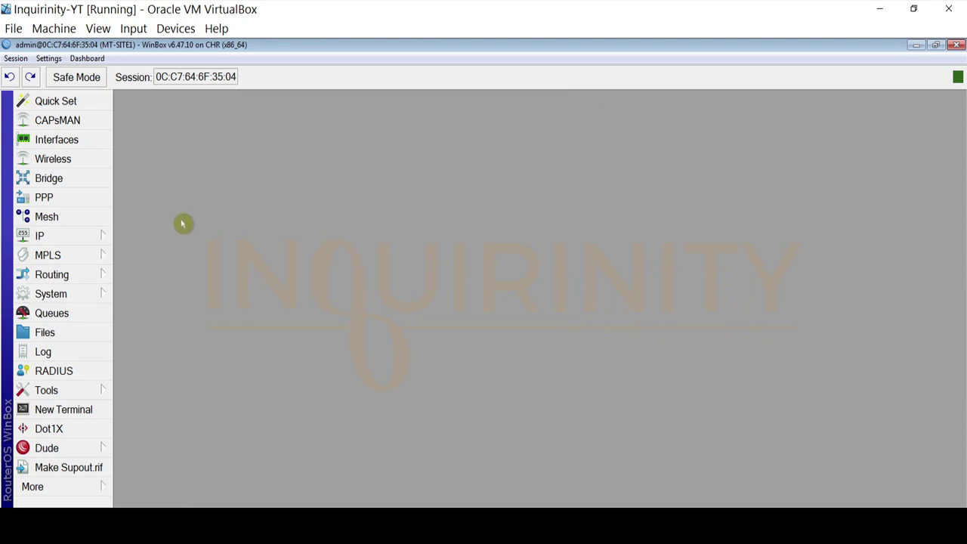
Create VLAN interface MGT-VLAN88 with VLAN ID 88 on bridge1, then close the interface list
click(82, 142)
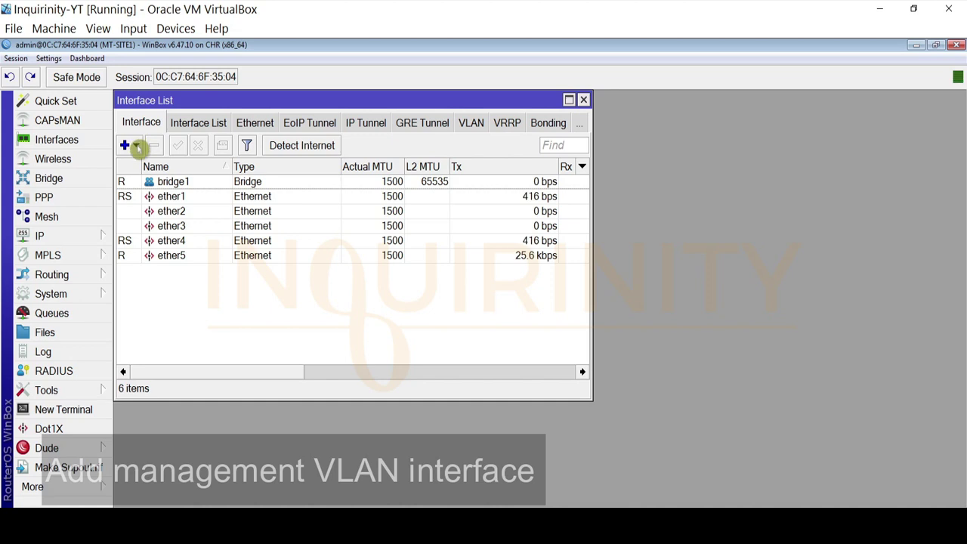
click(138, 148)
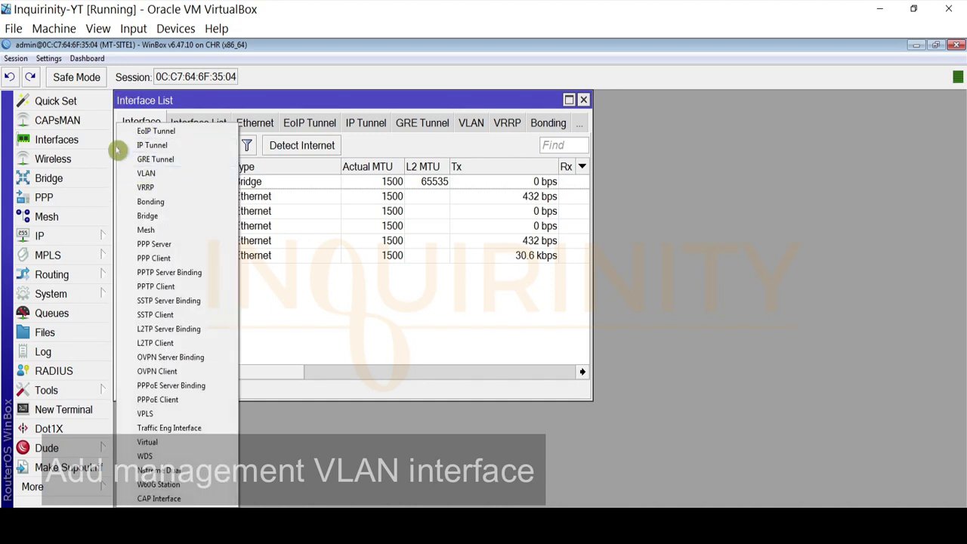
click(147, 174)
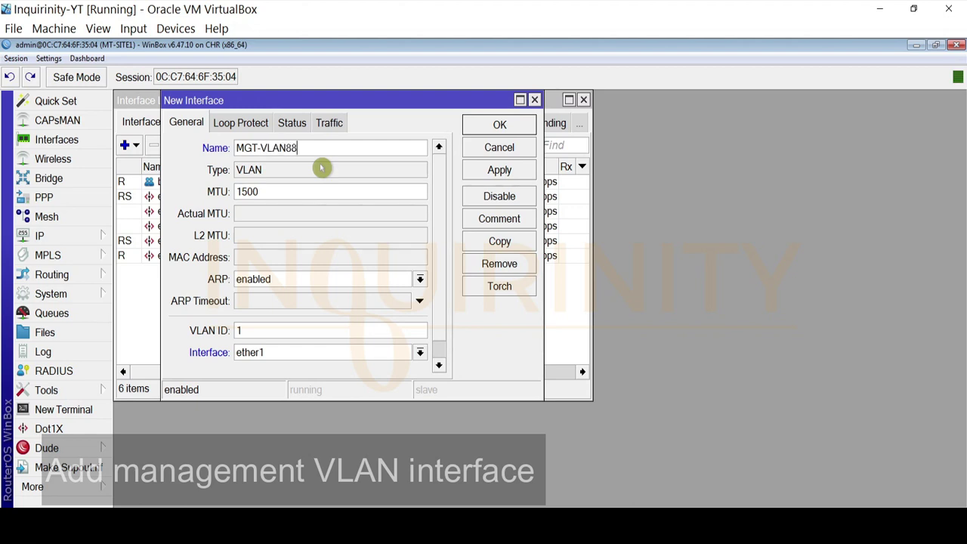
text(88)
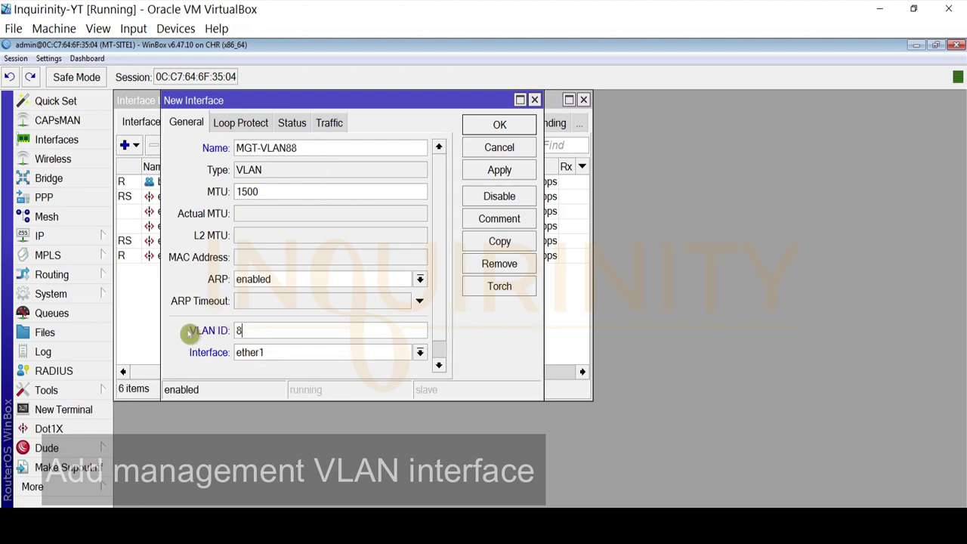
click(278, 353)
click(277, 366)
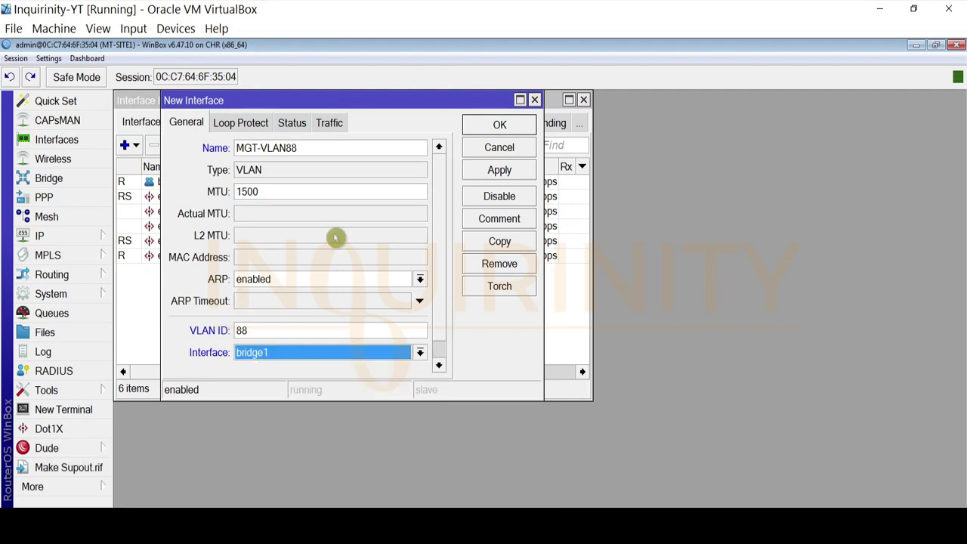
click(483, 172)
click(503, 125)
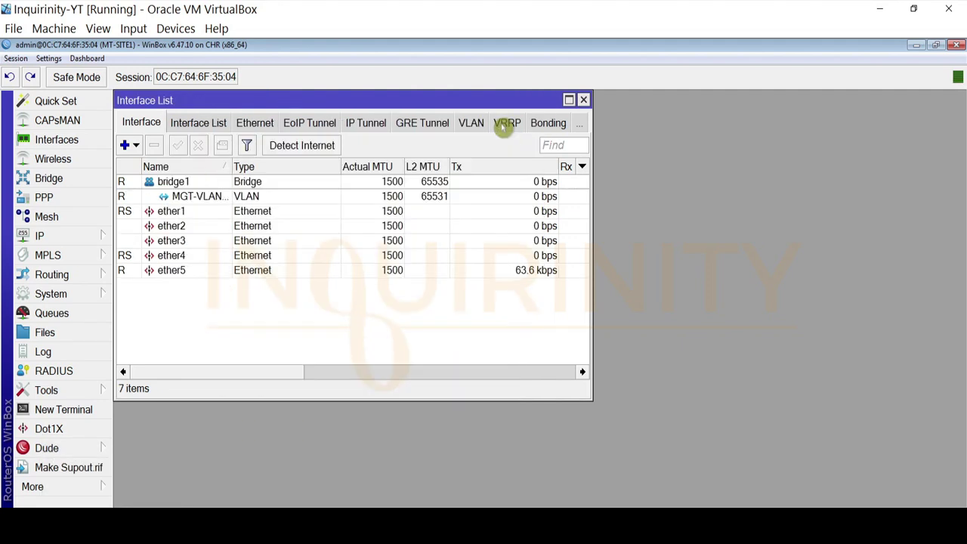
click(583, 100)
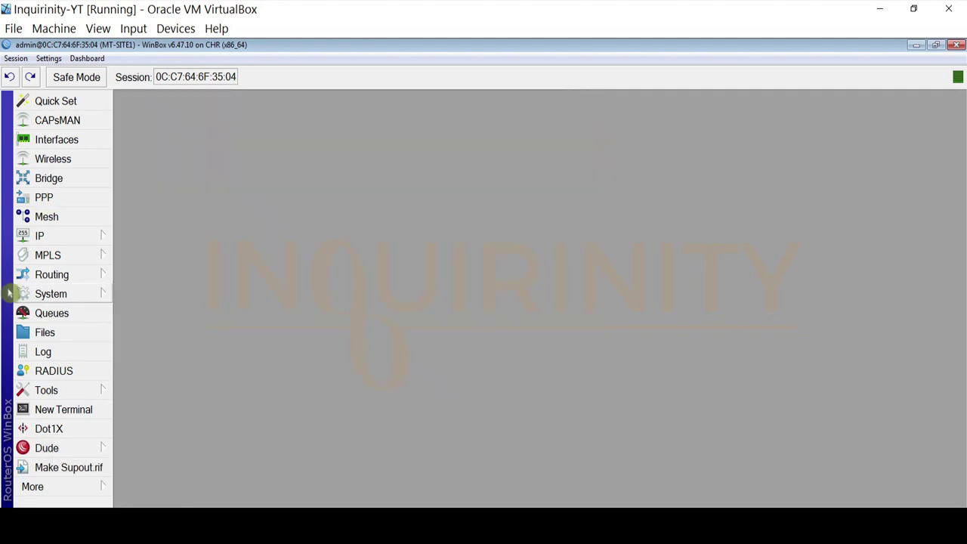
Assign the IP address 10.88.0.2/24 to the MGT-VLAN88 interface
click(61, 236)
click(172, 89)
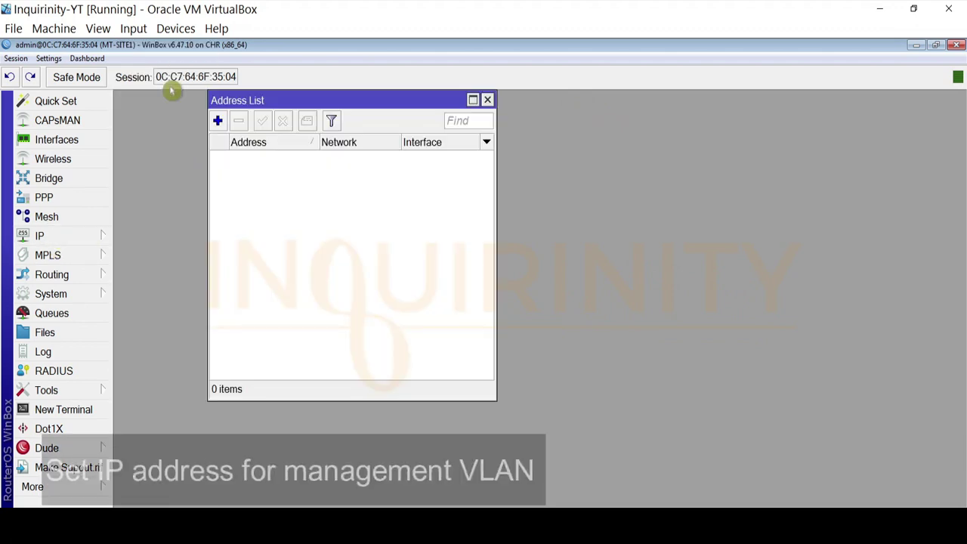
click(218, 120)
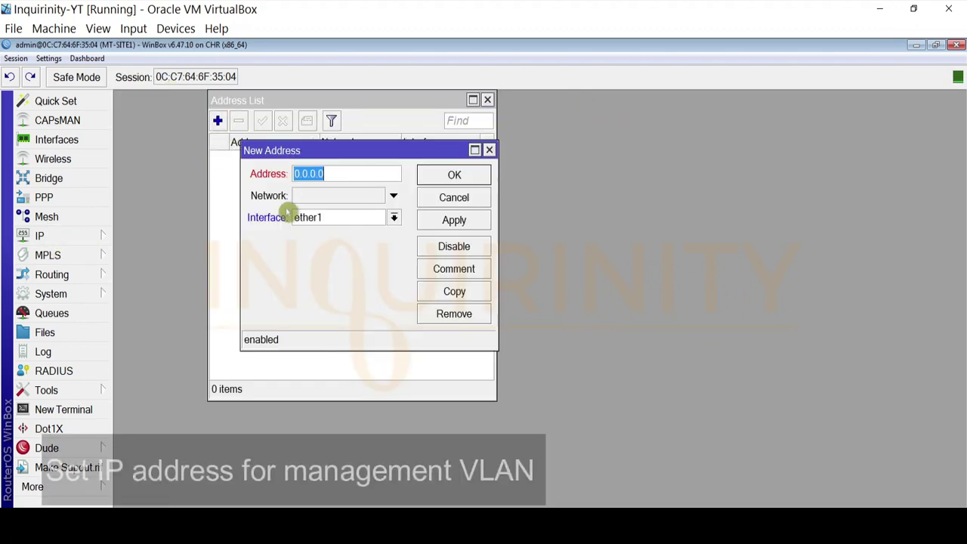
click(386, 218)
click(338, 240)
click(237, 174)
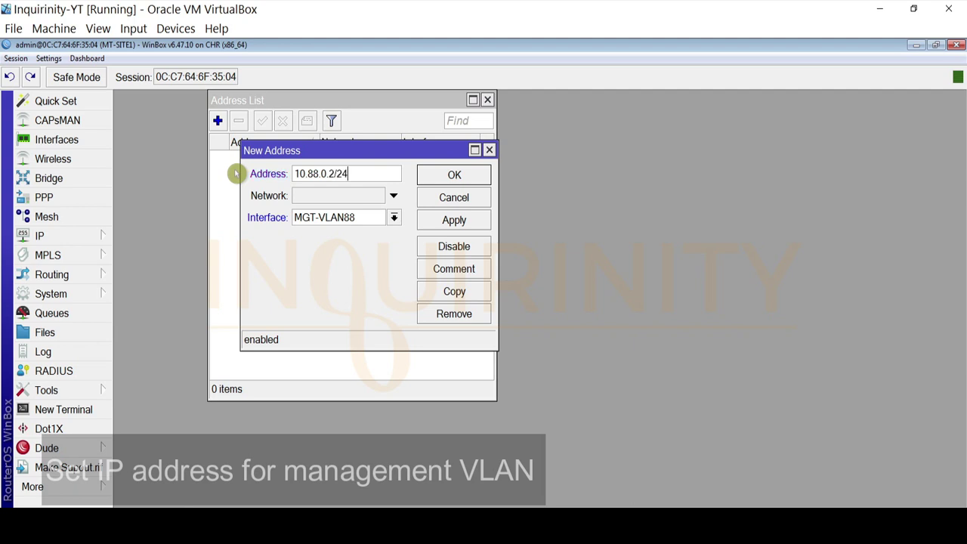
click(454, 220)
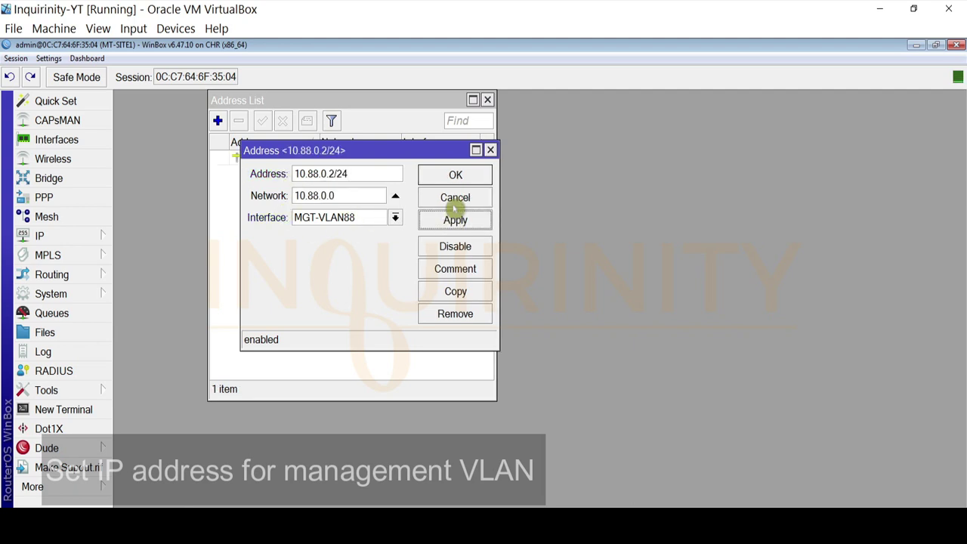
click(456, 174)
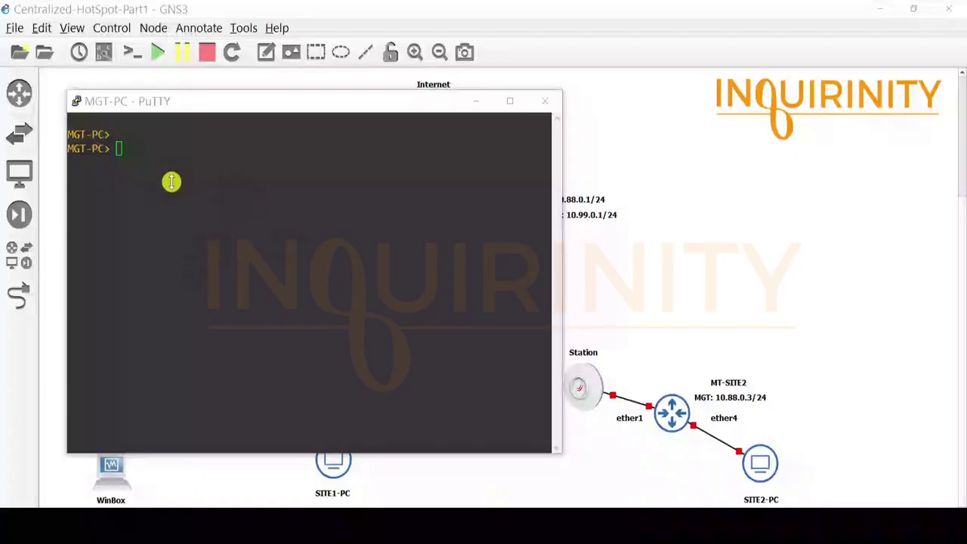
On MGT-PC, run show ip to confirm 10.88.0.100/24, then ping gateway 10.88.0.1
drag(164, 103, 260, 166)
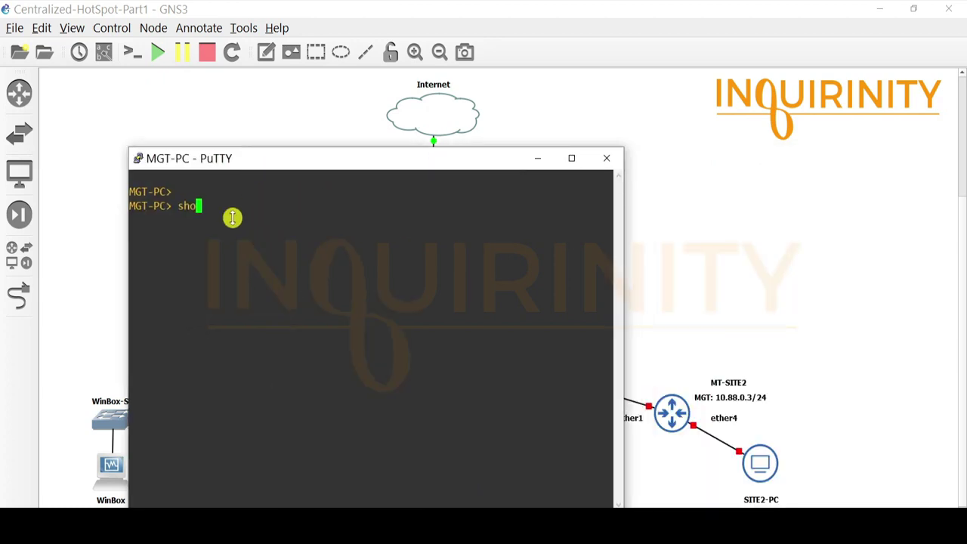
text(show ip)
key(Return)
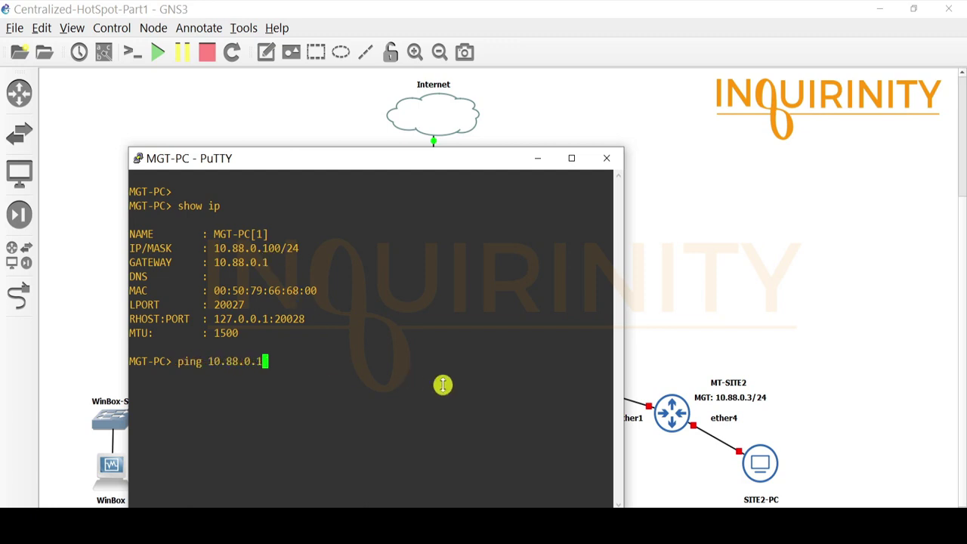
key(Return)
drag(300, 164, 293, 121)
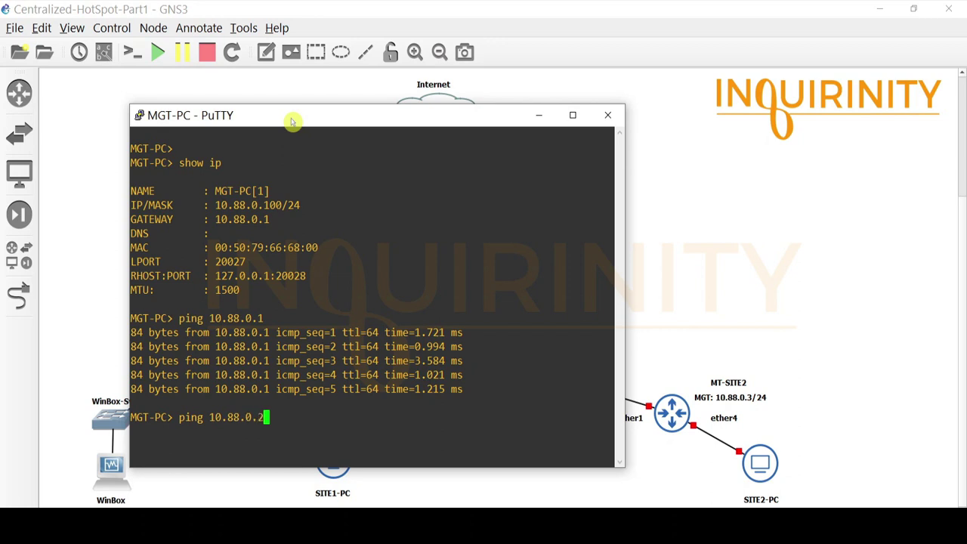
drag(291, 120, 562, 130)
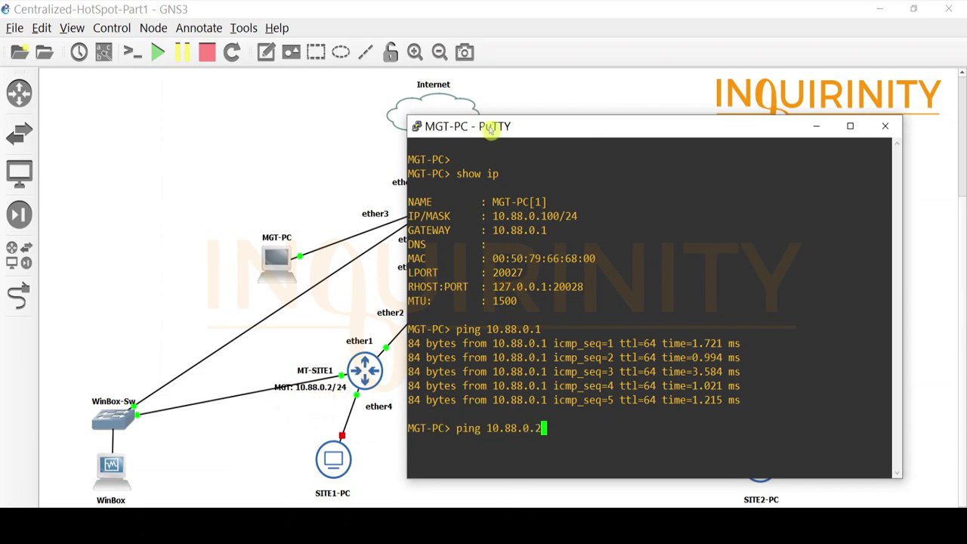
drag(526, 128, 635, 154)
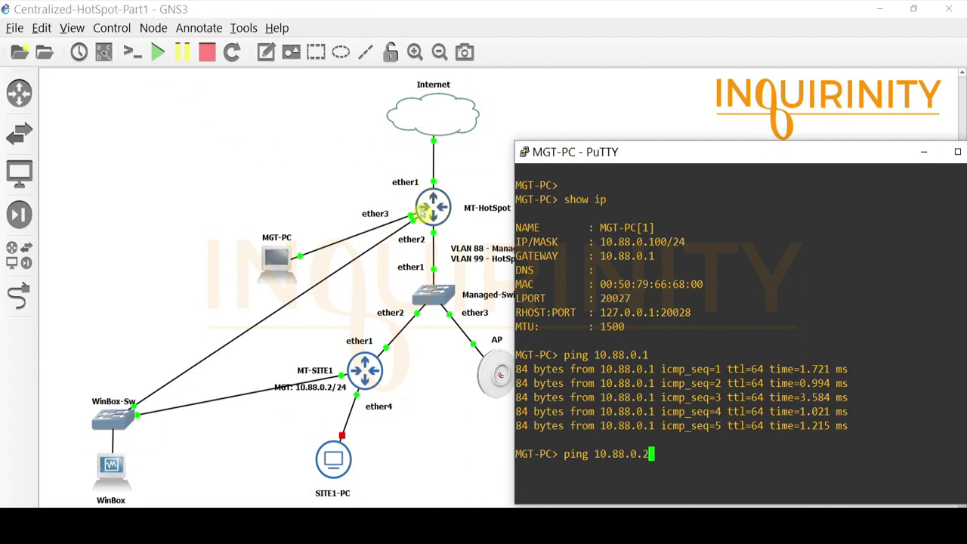
drag(669, 155, 313, 129)
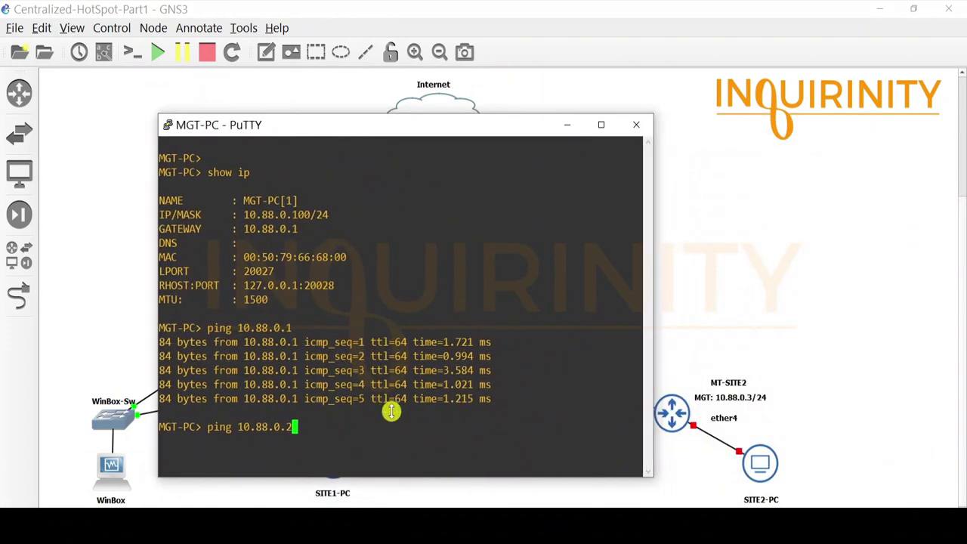
Ping 10.88.0.2 from MGT-PC
key(Return)
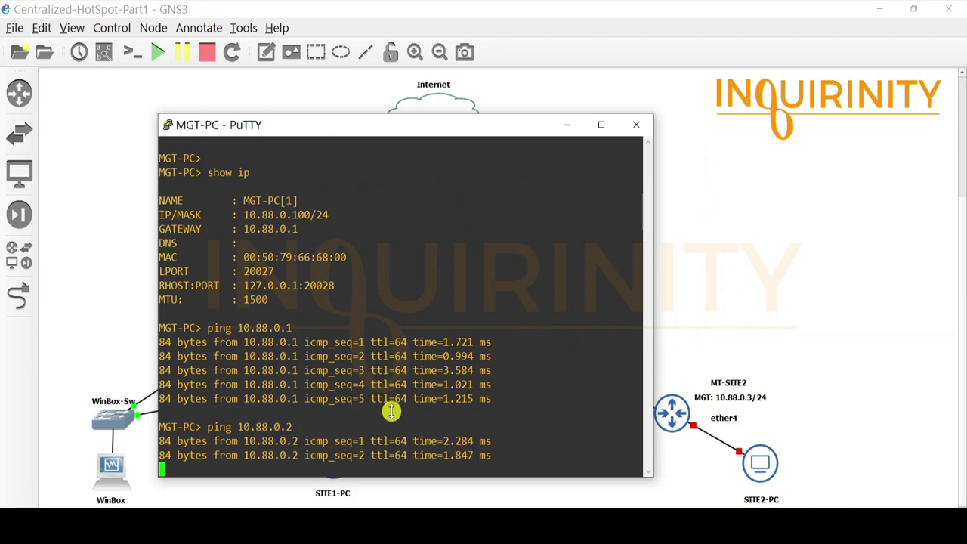
drag(302, 126, 308, 92)
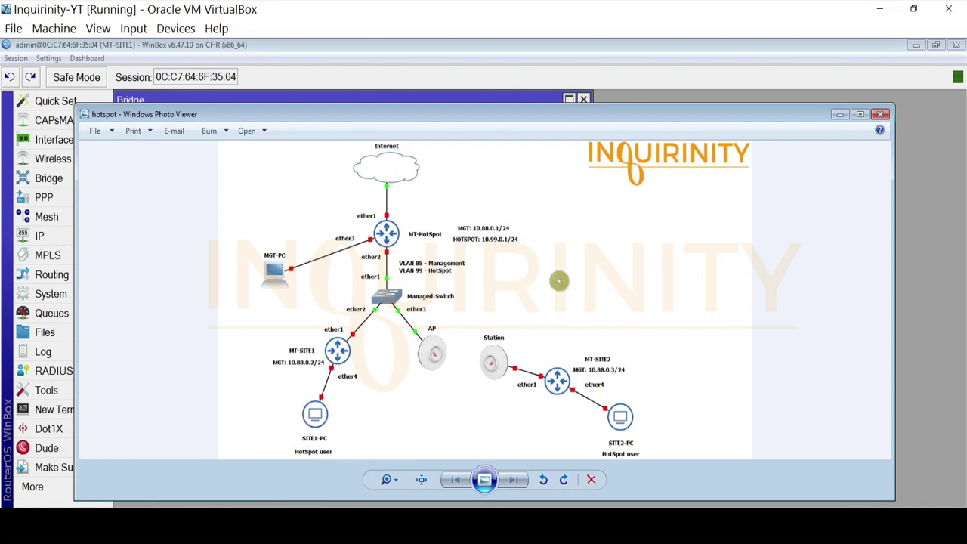
Minimize the topology diagram and bring up the SITE1-PC remote desktop
click(839, 115)
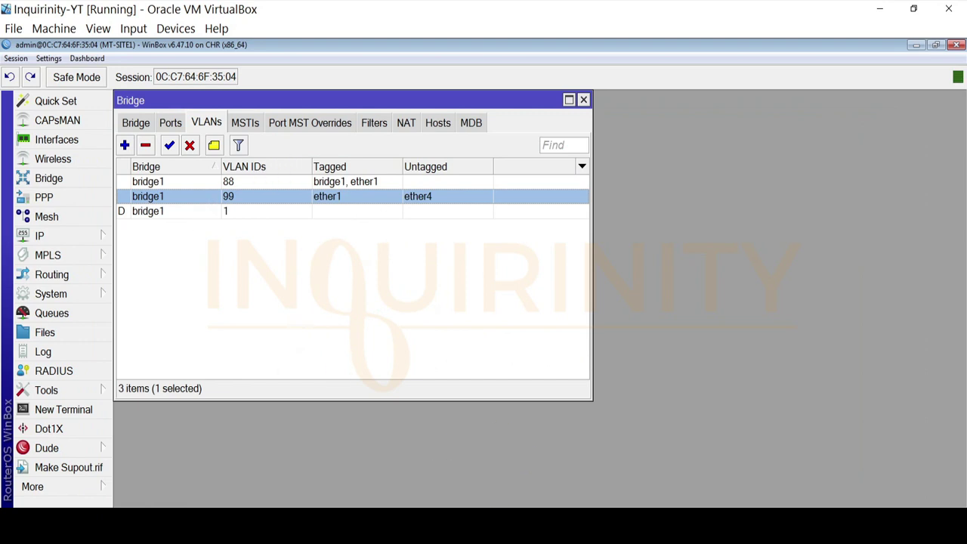
click(378, 526)
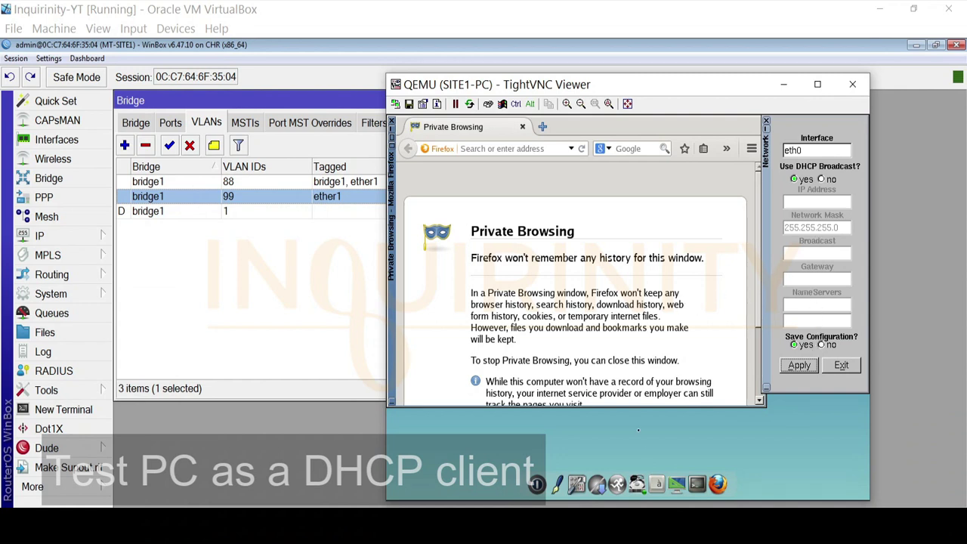
Open a terminal on SITE1-PC and enter ifconfig at the prompt
click(697, 484)
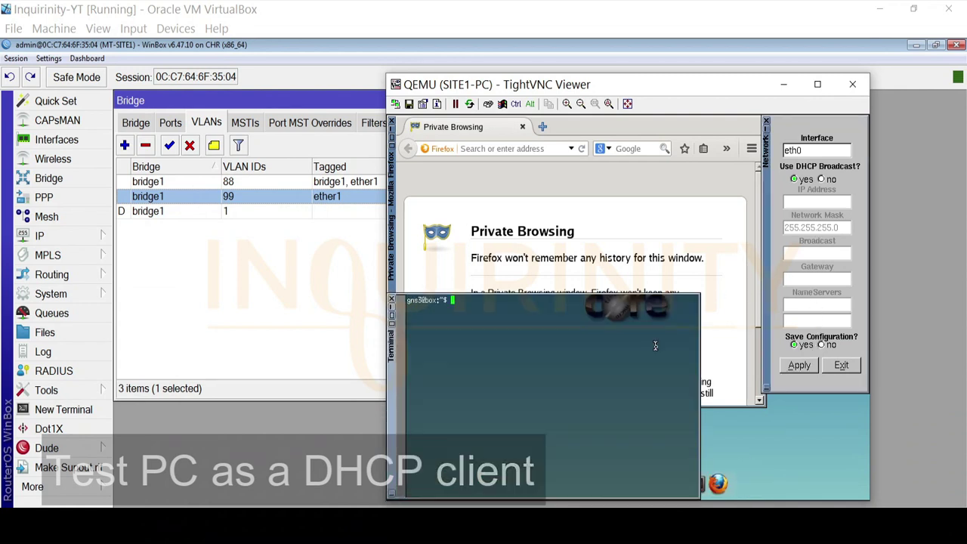
text(ifco)
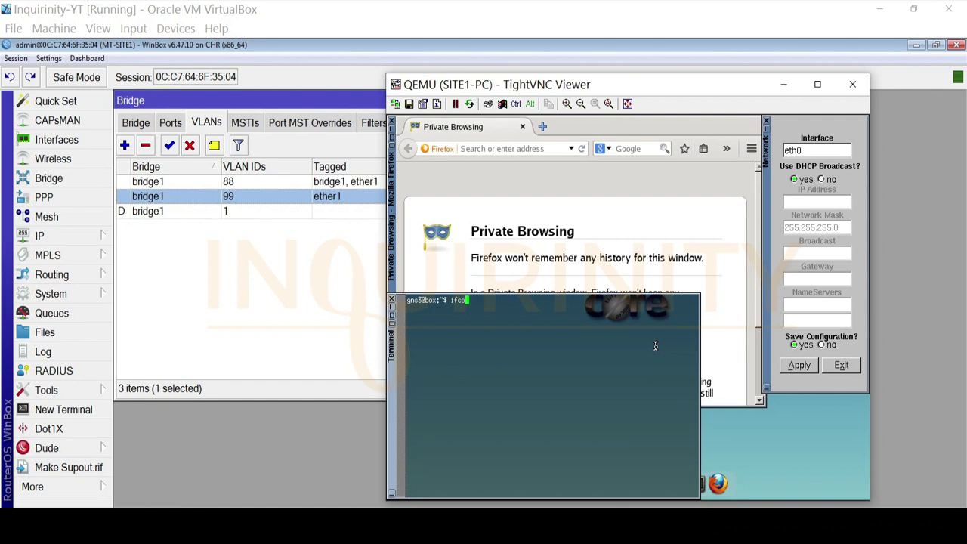
text(nfig)
click(75, 241)
Check that MT-SITE1's DHCP Server list is empty, then show the hotspot topology diagram
click(151, 165)
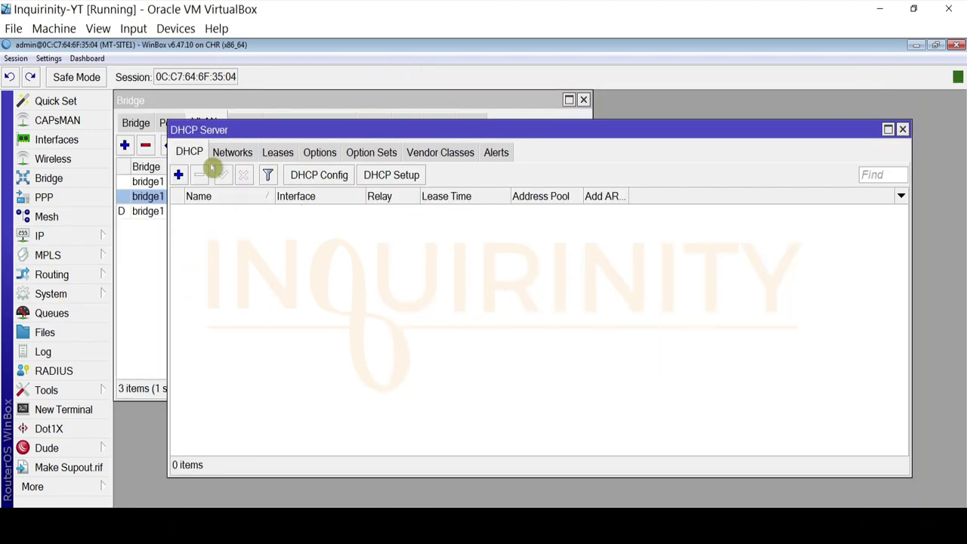
click(902, 129)
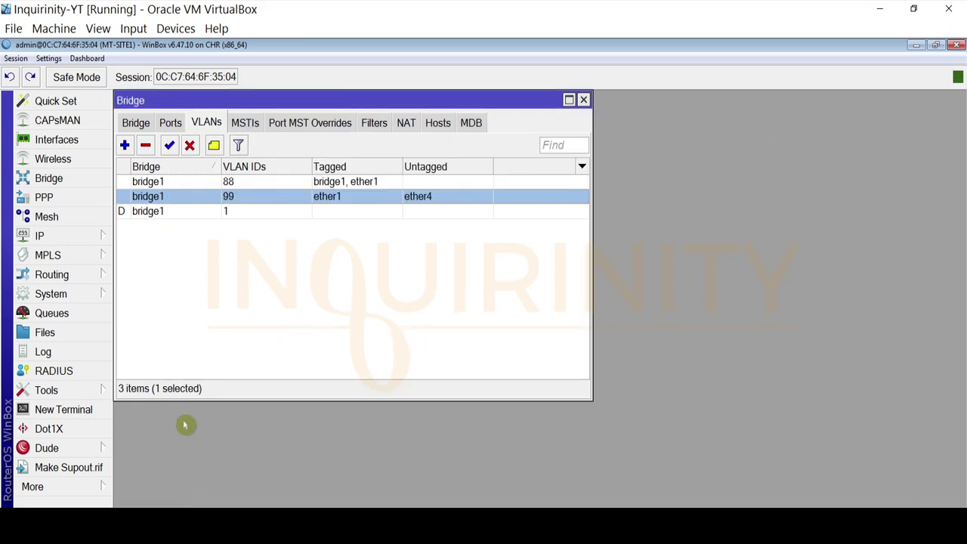
click(166, 520)
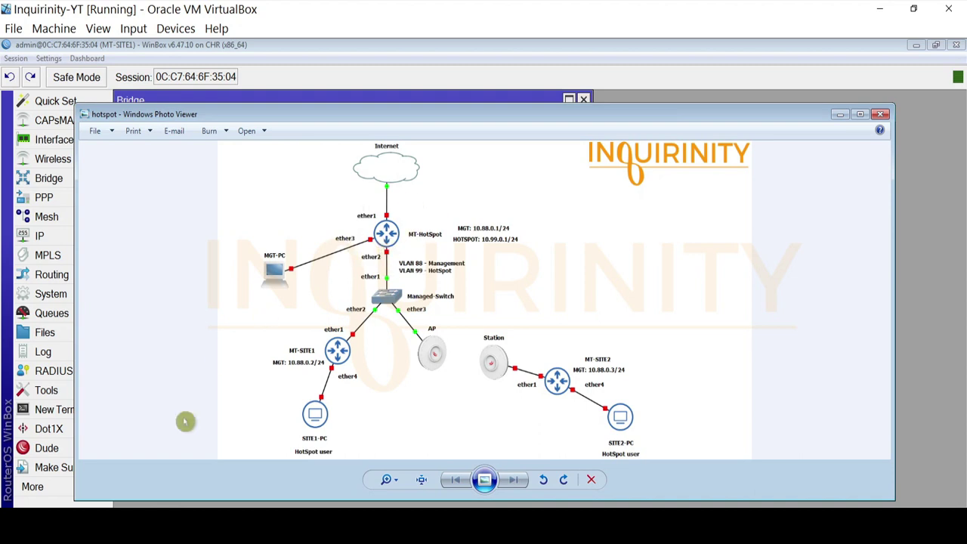
Minimize the topology diagram to show SITE1-PC's ifconfig with eth0 at 10.99.0.254
click(840, 114)
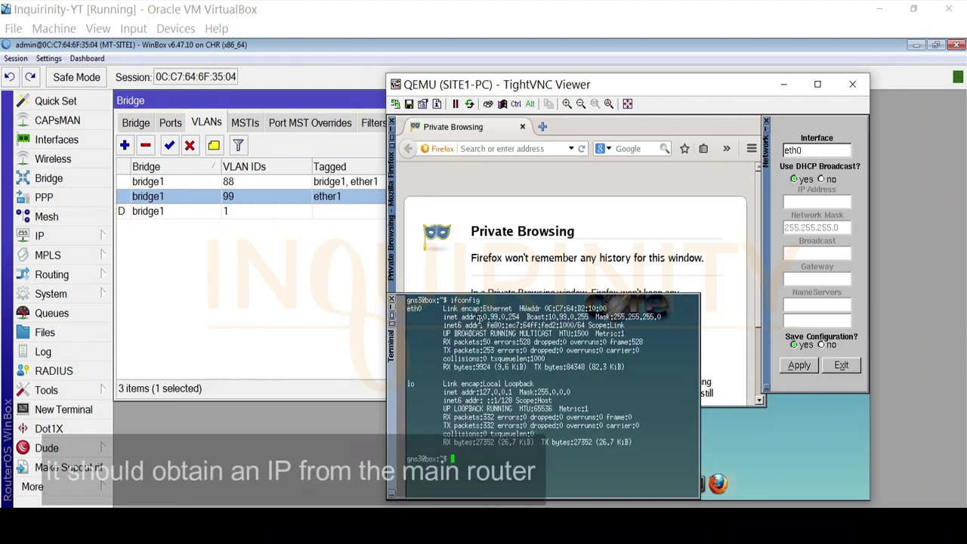
Ping gateway 10.99.0.1 from SITE1-PC (100% loss), then check MT-Hotspot's Hosts list for 10.99.0.254
drag(479, 317, 522, 318)
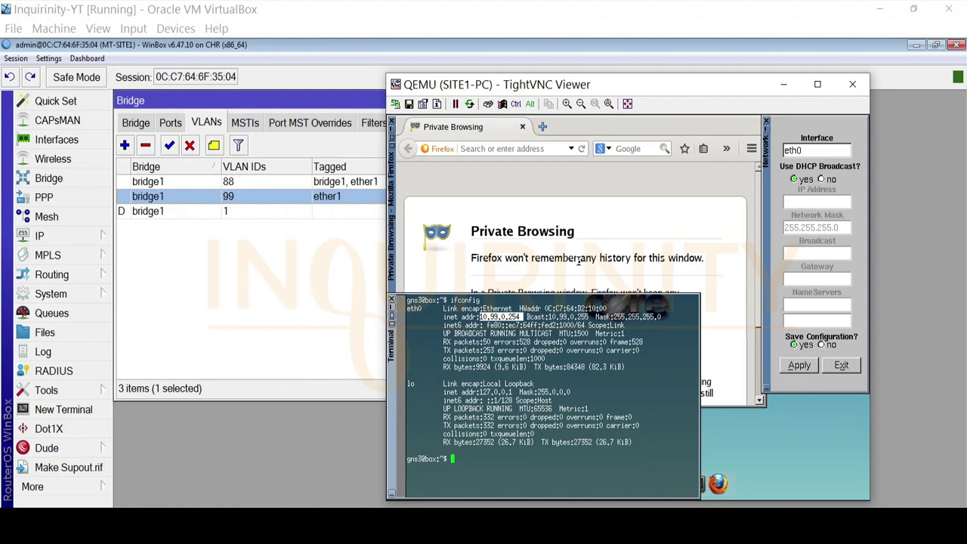
click(479, 458)
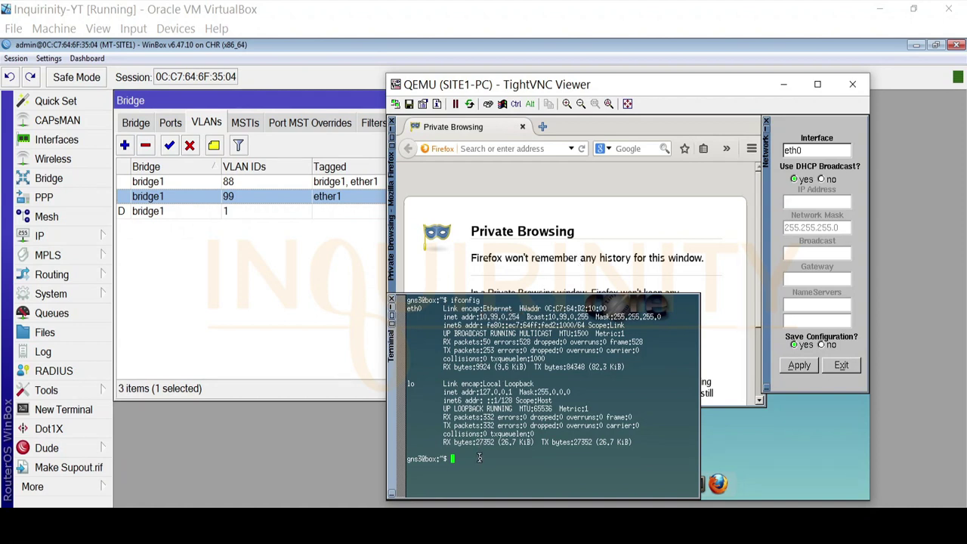
text(ping 10.99.0.1)
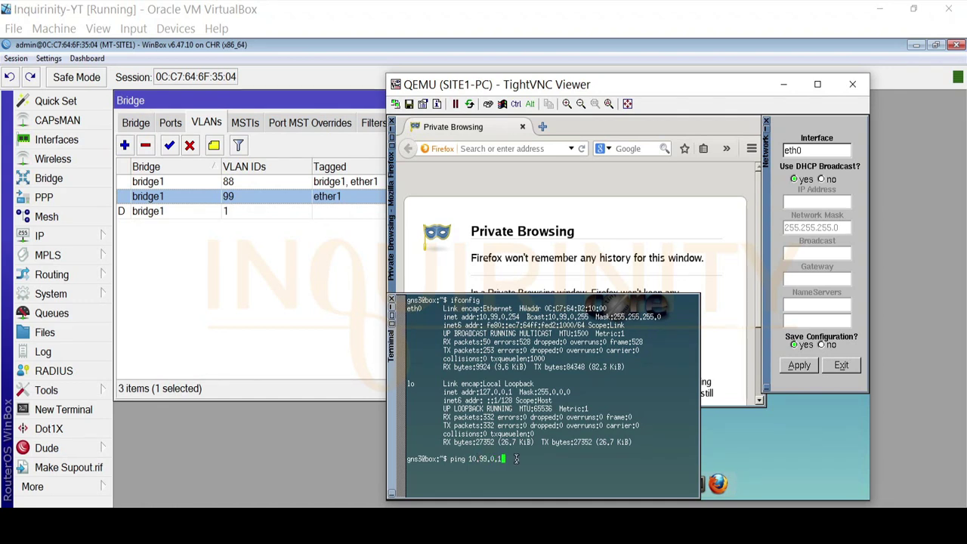
key(Return)
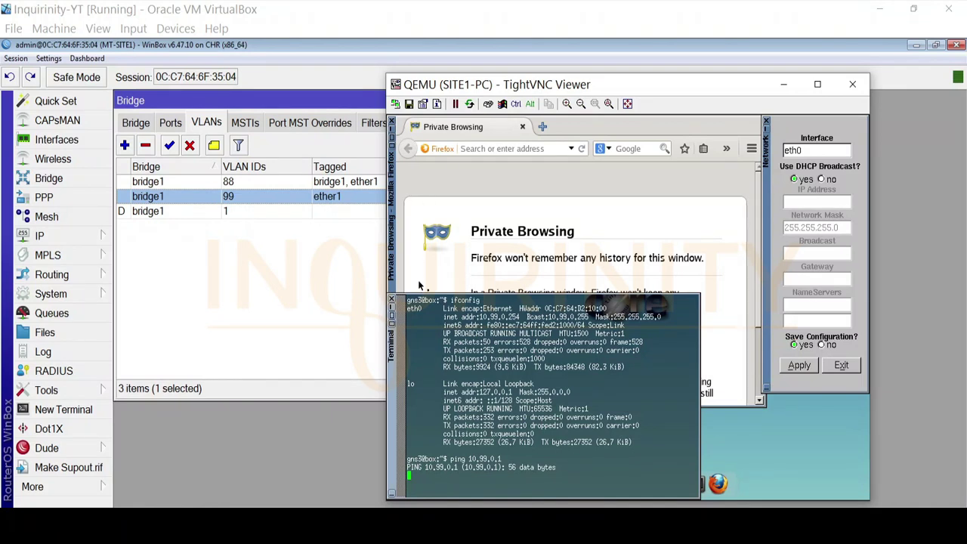
click(224, 210)
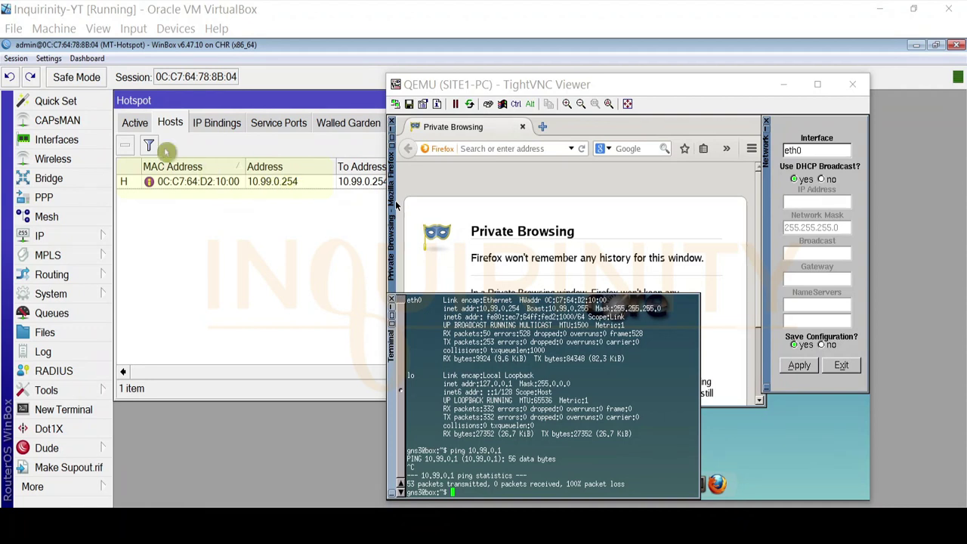
Open the user1 account from MT-Hotspot's hotspot Users list
click(134, 123)
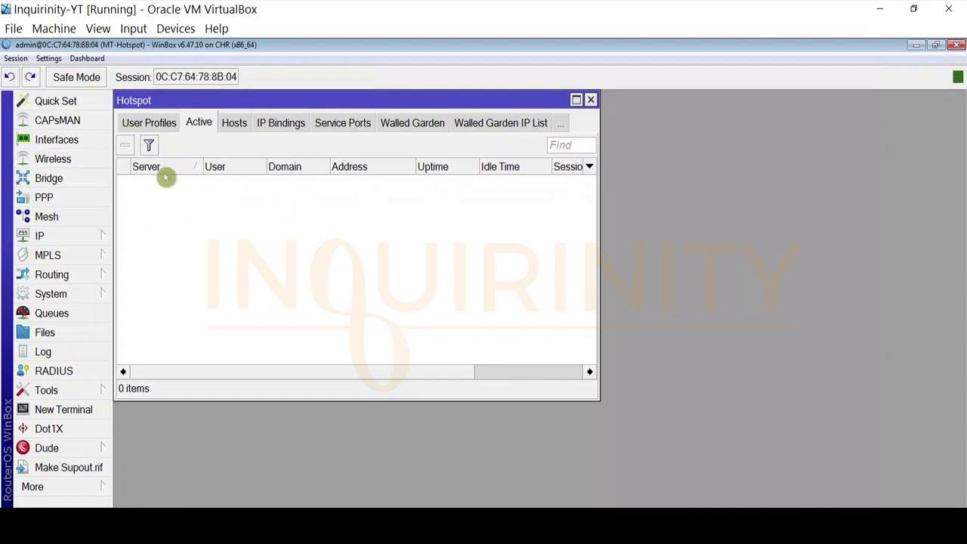
click(138, 124)
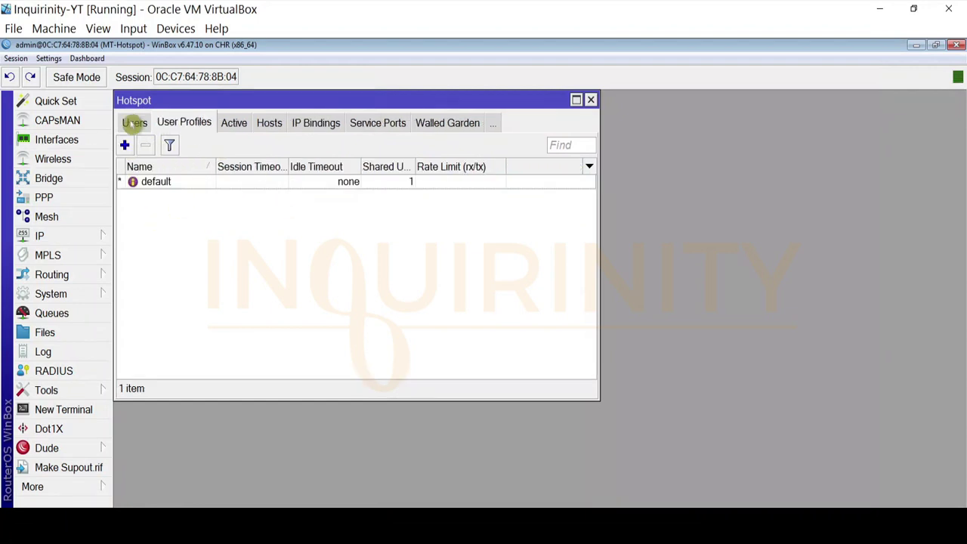
click(129, 123)
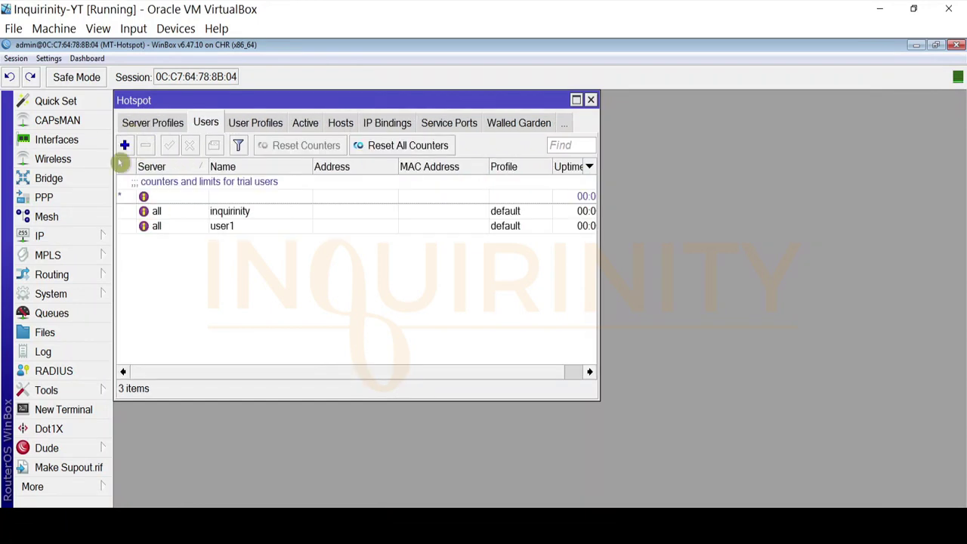
click(224, 231)
double_click(229, 232)
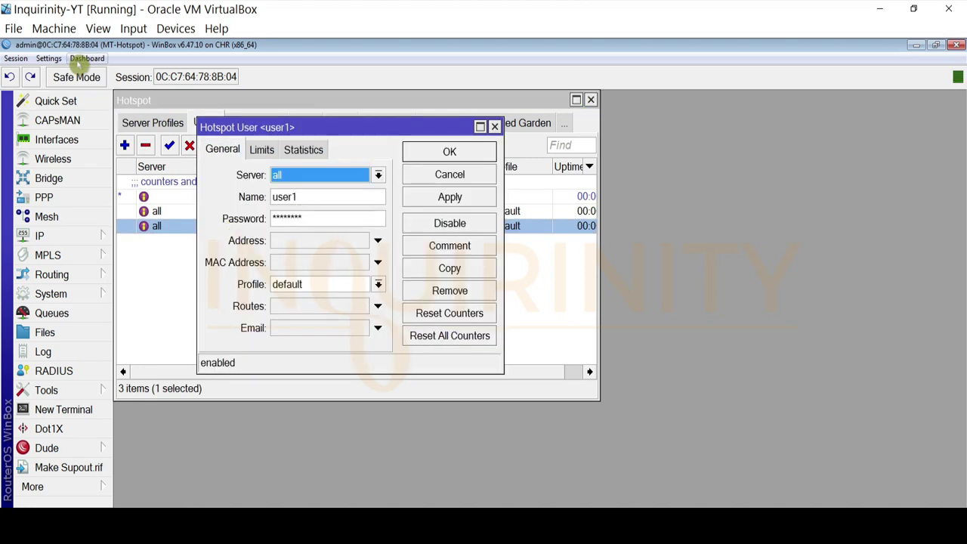
Turn off Hide Passwords so user1's password shows, then return to SITE1-PC's desktop
click(49, 59)
click(76, 87)
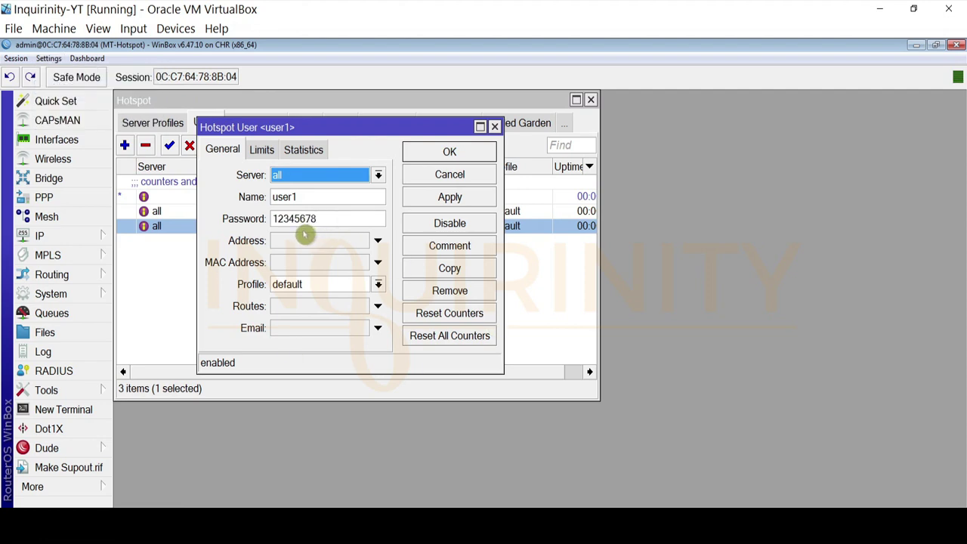
key(alt+Tab)
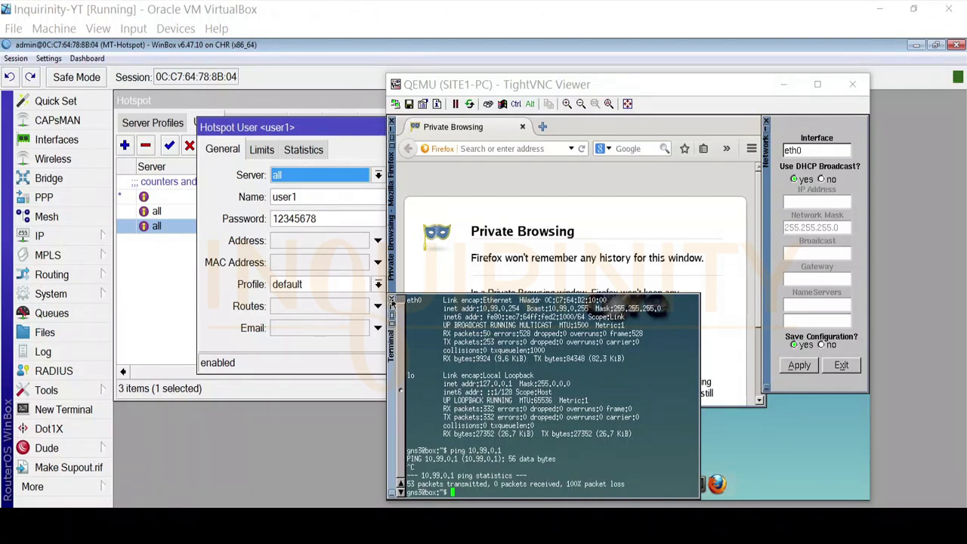
Close the terminal and load the inquirinity.hotspot login page in Firefox
click(391, 301)
click(480, 149)
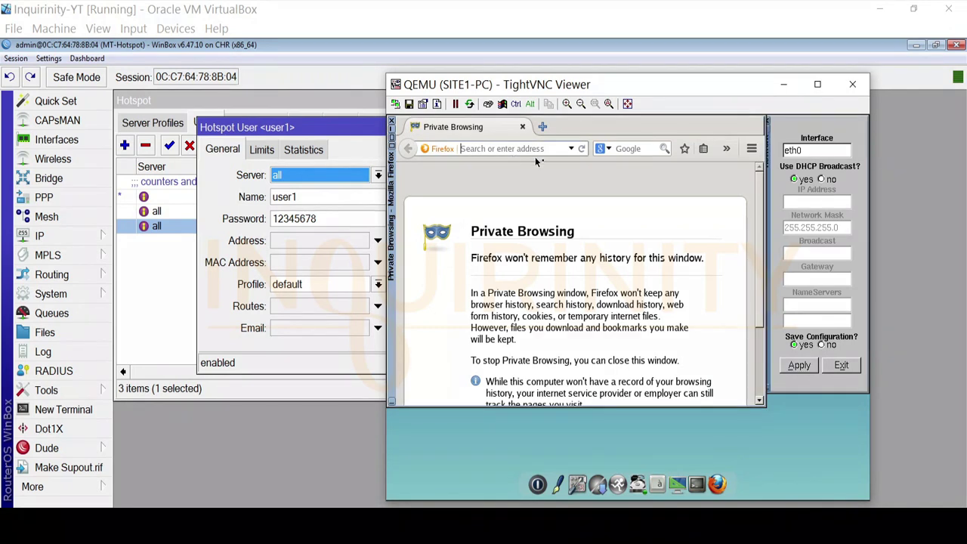
text(inqui)
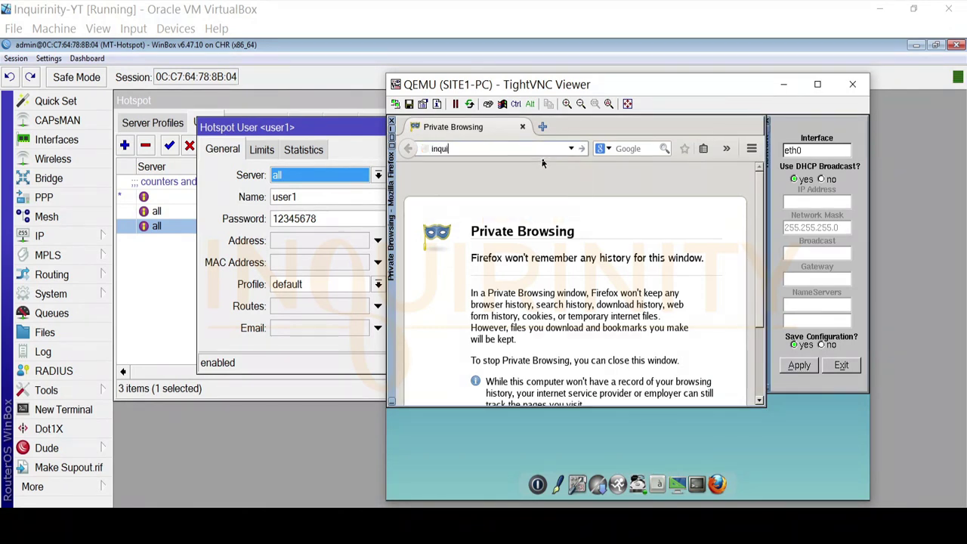
text(rinity.hotspot)
key(Return)
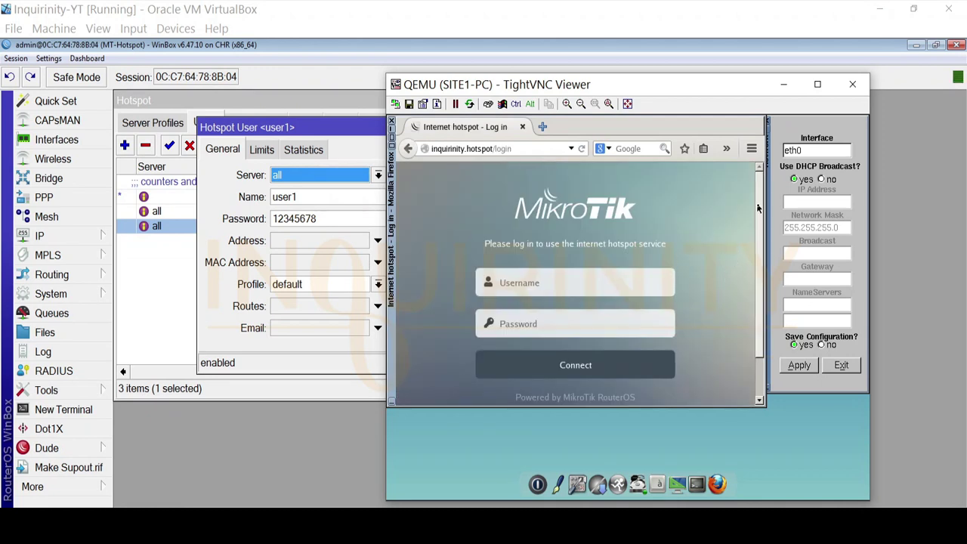
scroll(762, 348, down, 1)
scroll(755, 231, up, 2)
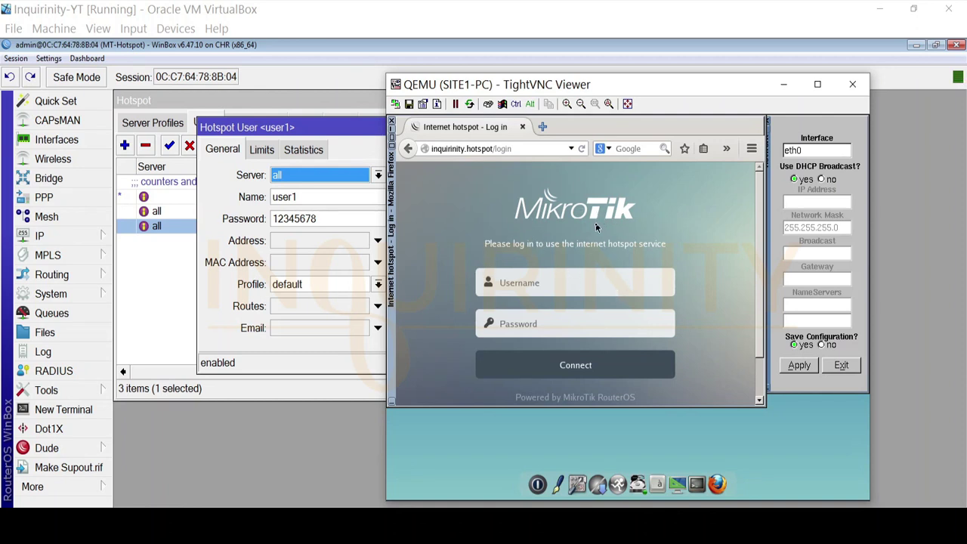
mouse_move(760, 220)
mouse_down()
mouse_move(760, 265)
mouse_move(760, 230)
mouse_up()
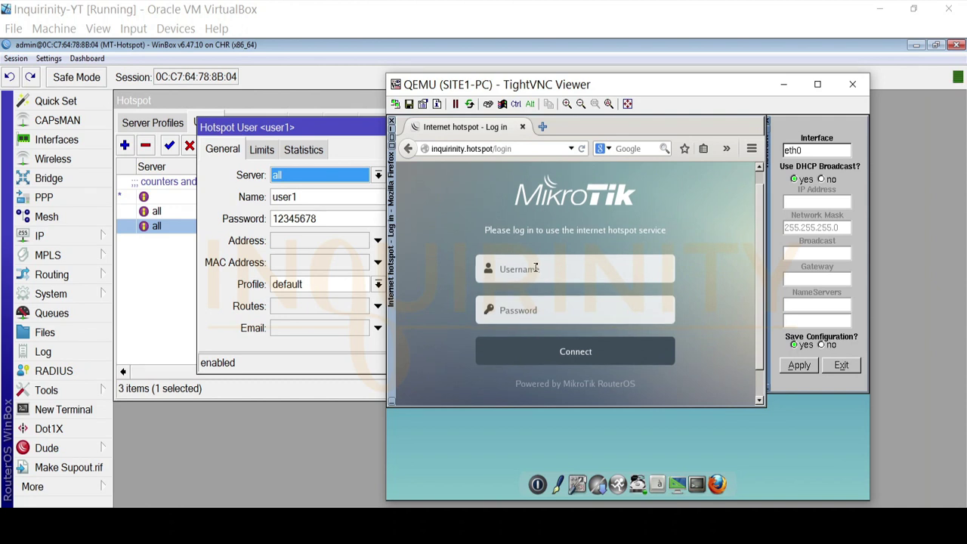
Log into the MikroTik hotspot with username user1 and its password
click(554, 267)
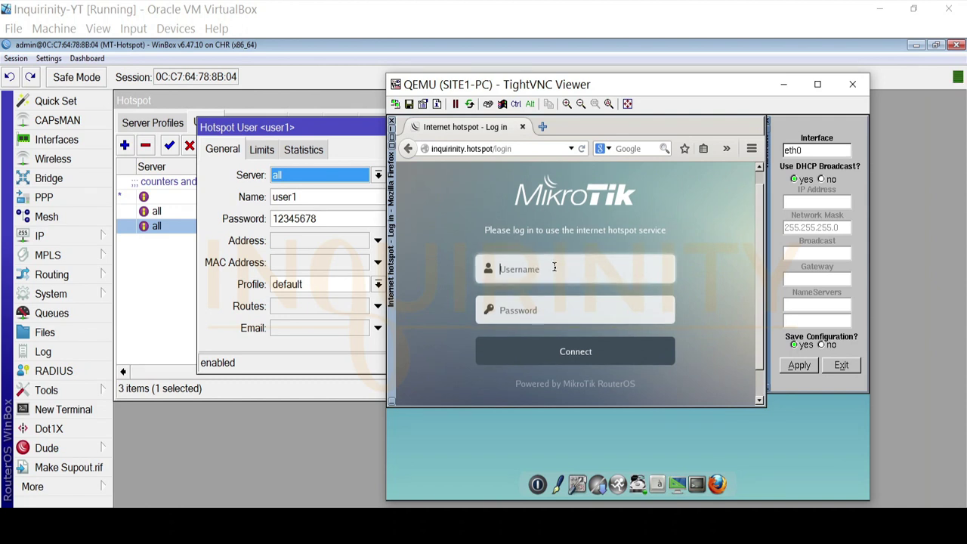
text(user1)
click(539, 310)
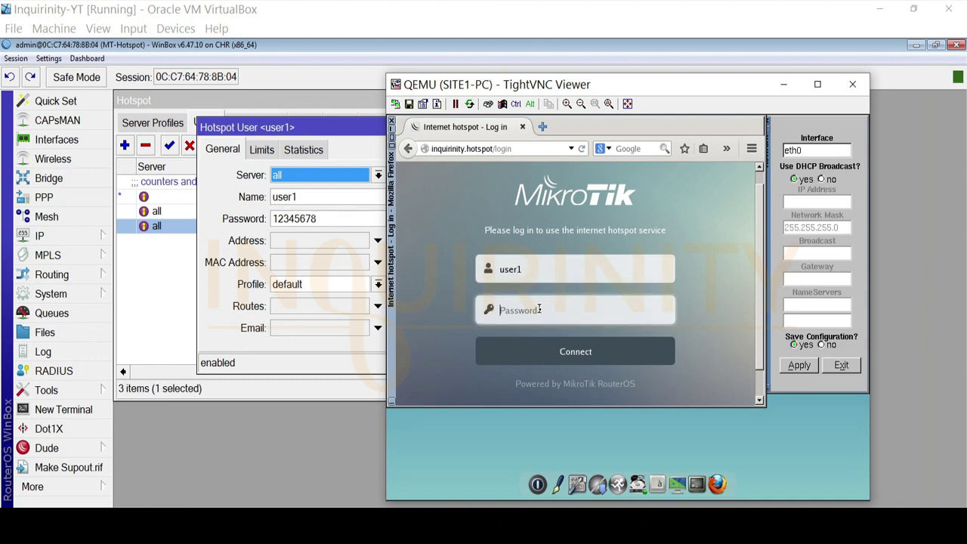
text(12345678)
click(583, 360)
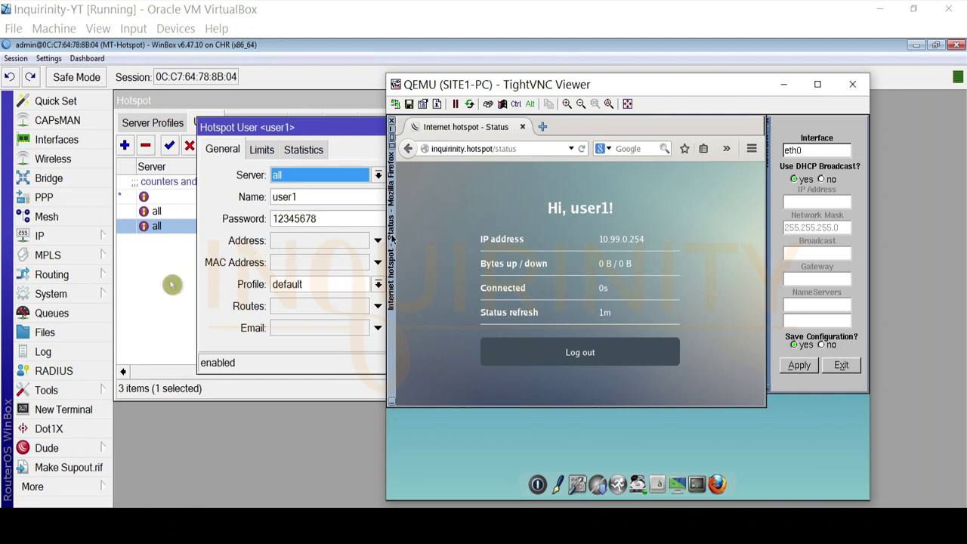
Confirm user1's active session on hotspot1 from 10.99.0.254 in Hotspot Active, then return to SITE1-PC
click(192, 285)
click(306, 124)
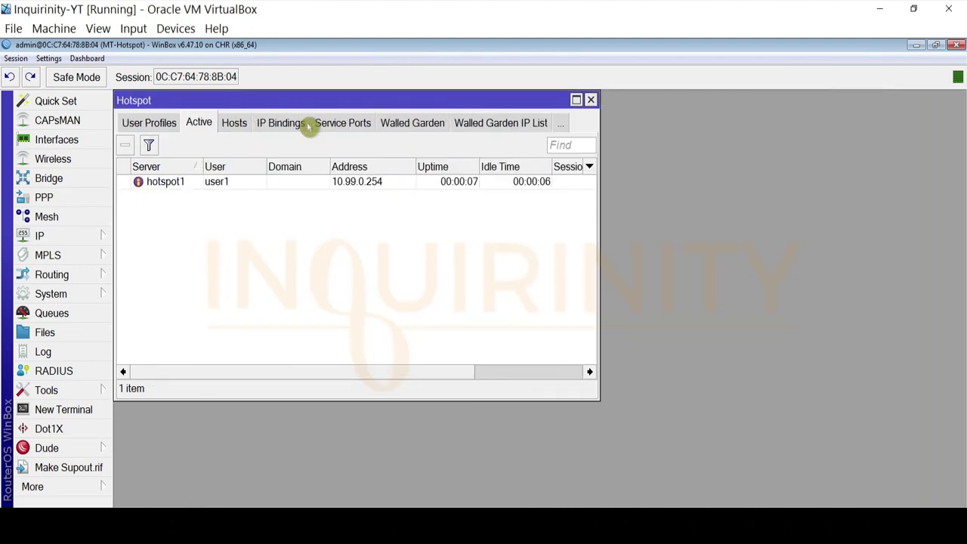
click(181, 184)
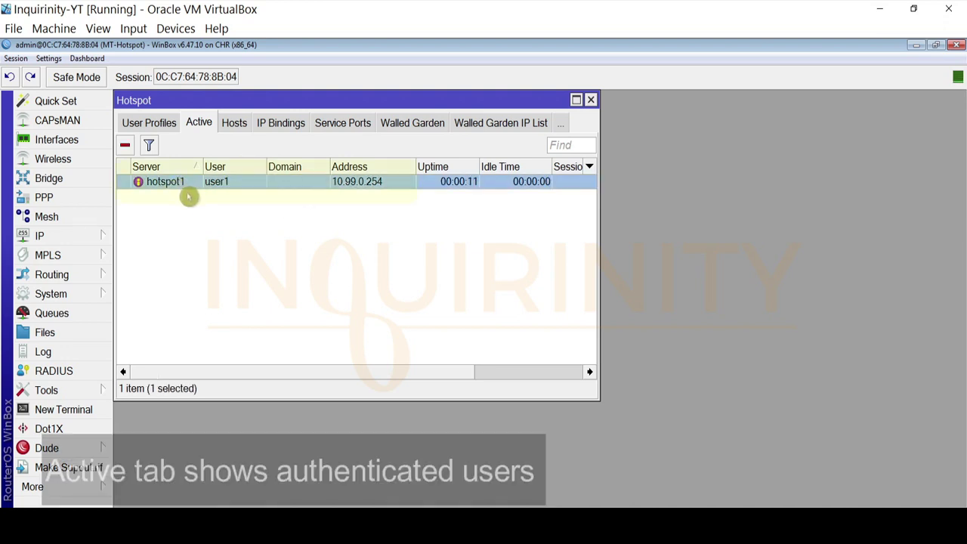
click(231, 125)
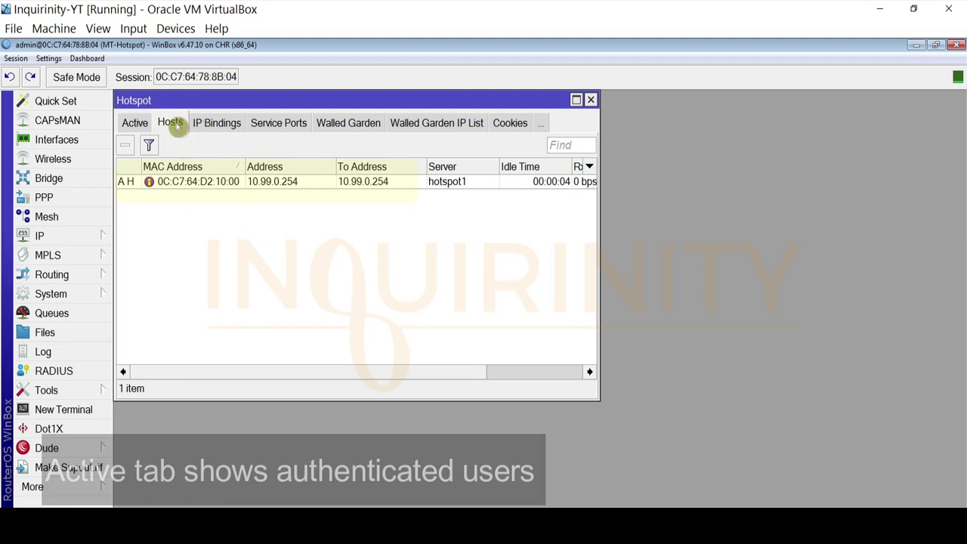
click(135, 124)
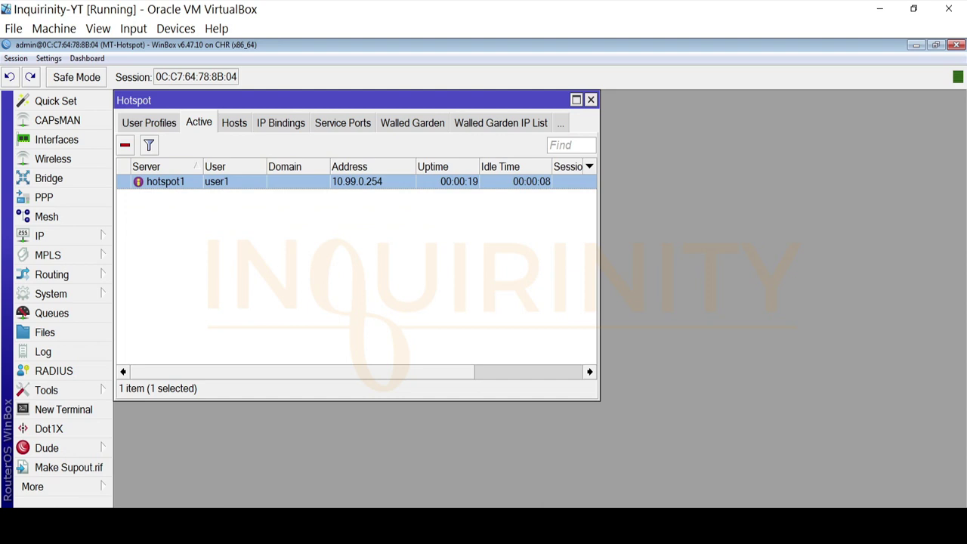
key(alt+Tab)
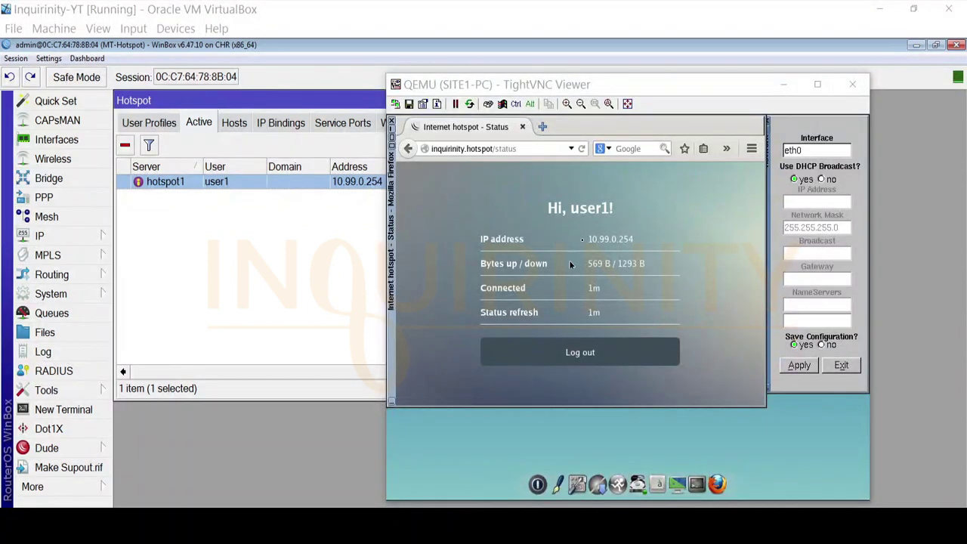
Open a terminal on SITE1-PC and ping gateway 10.99.0.1 successfully
click(696, 484)
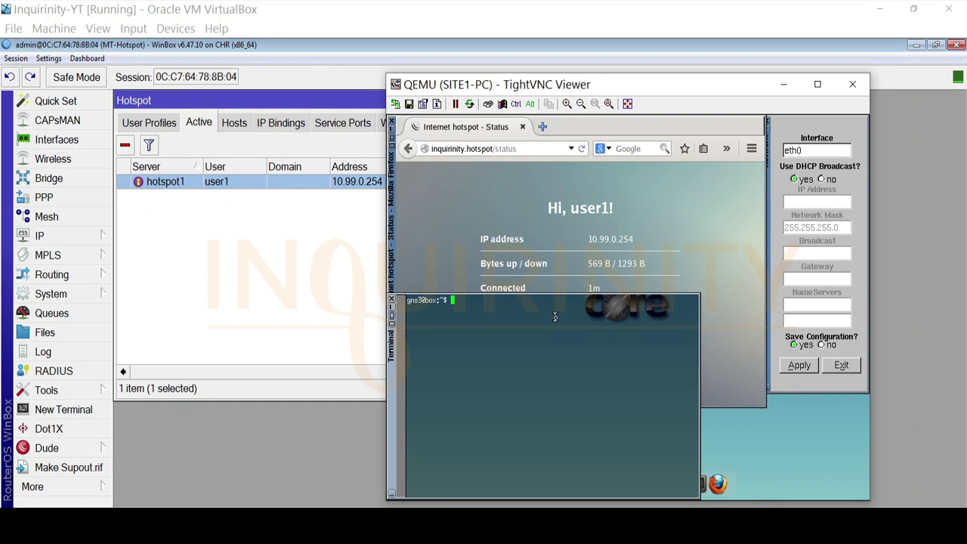
text(ping 10.99.0.1)
key(Return)
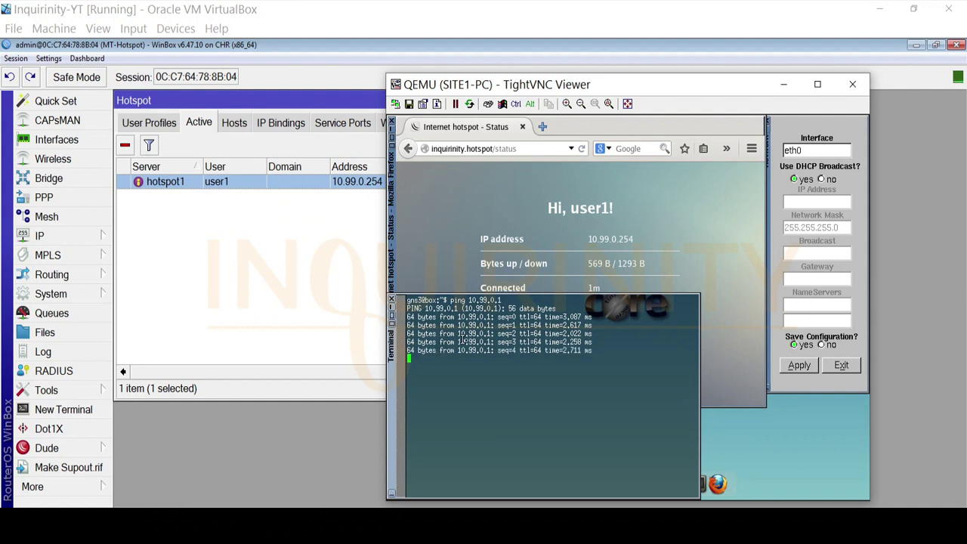
key(ctrl+c)
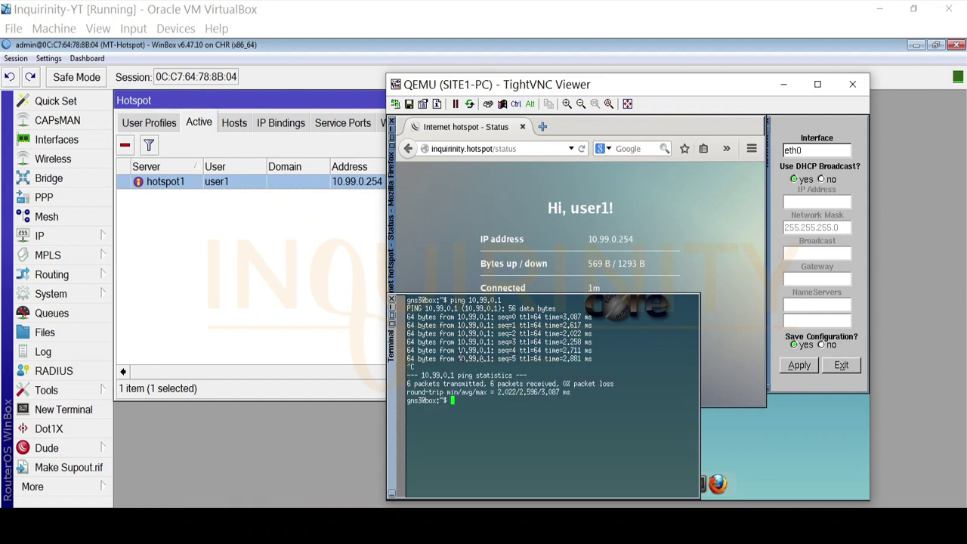
text(ping 8.8.8.8)
key(Return)
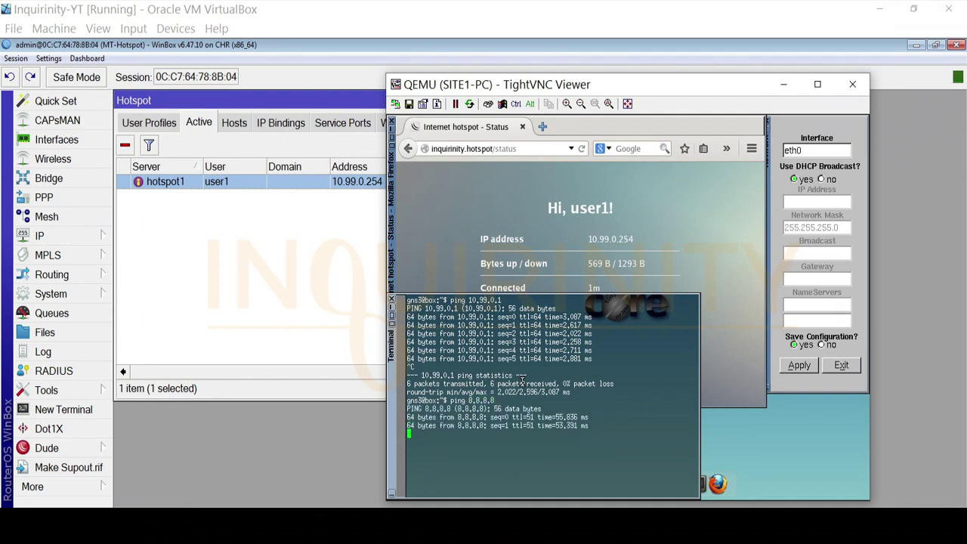
key(ctrl+c)
text(p)
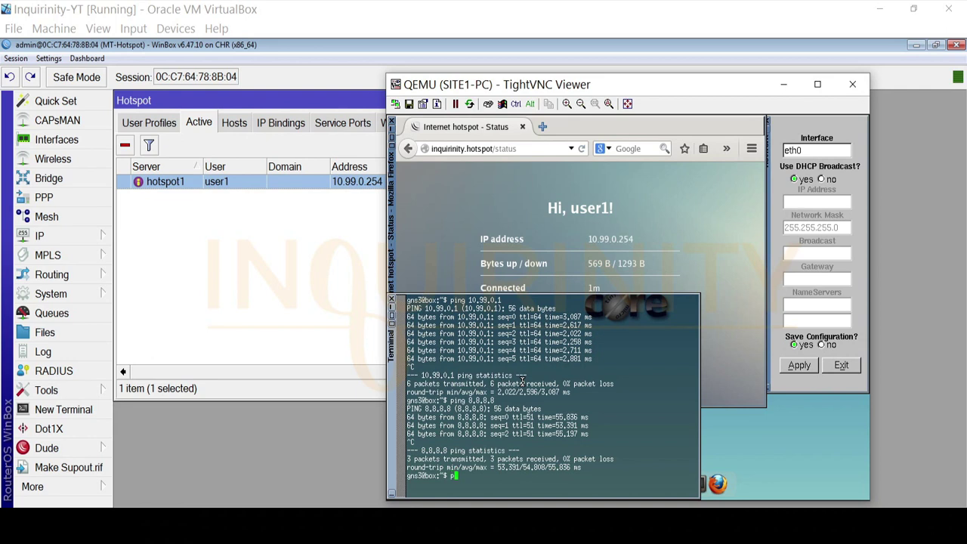
text(ing www.youtube.com)
key(Return)
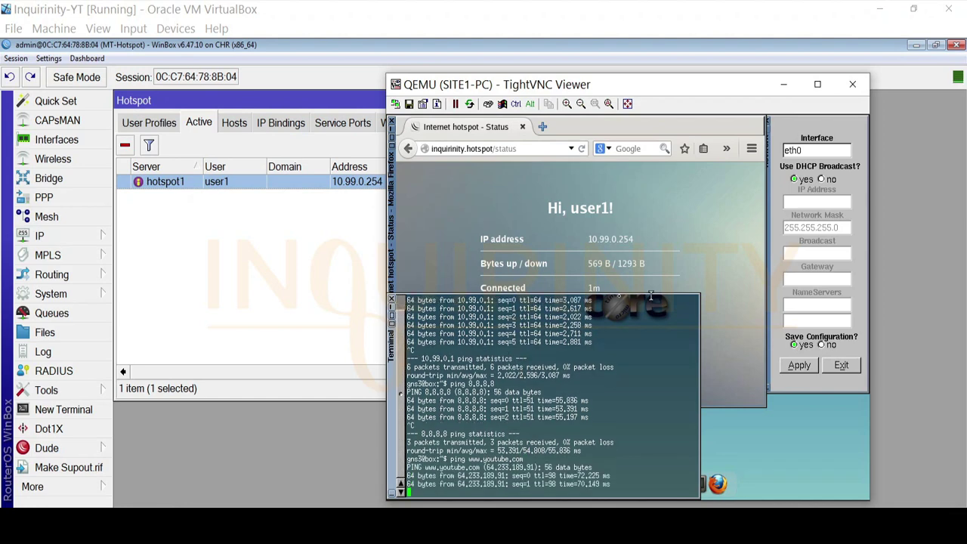